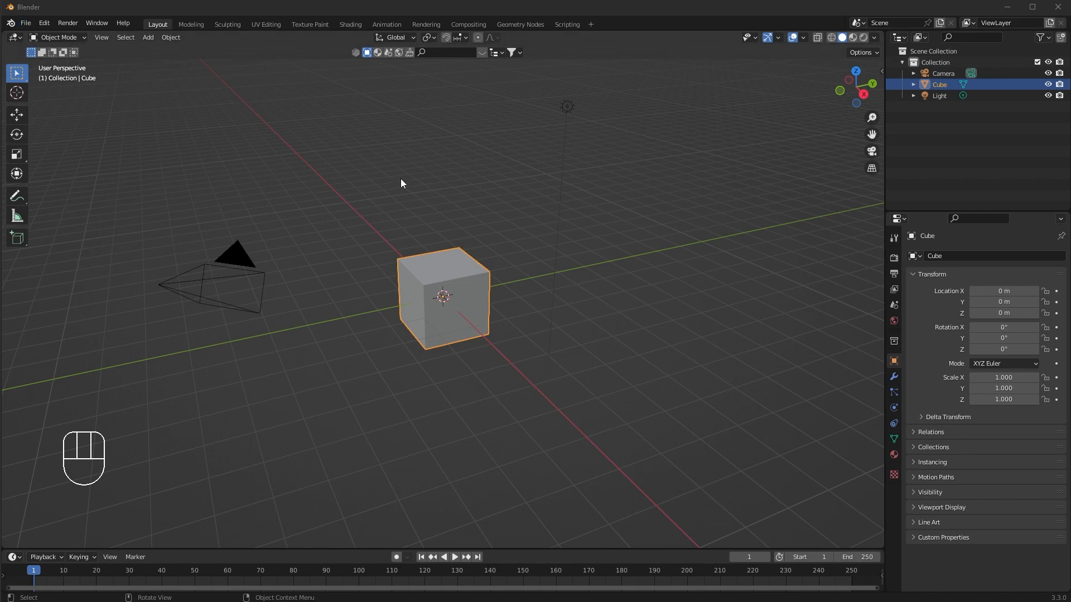
# Step: Open the file ubiGrove_default_v03.blend from the myHome project folder
pyautogui.click(25, 26)
pyautogui.click(33, 48)
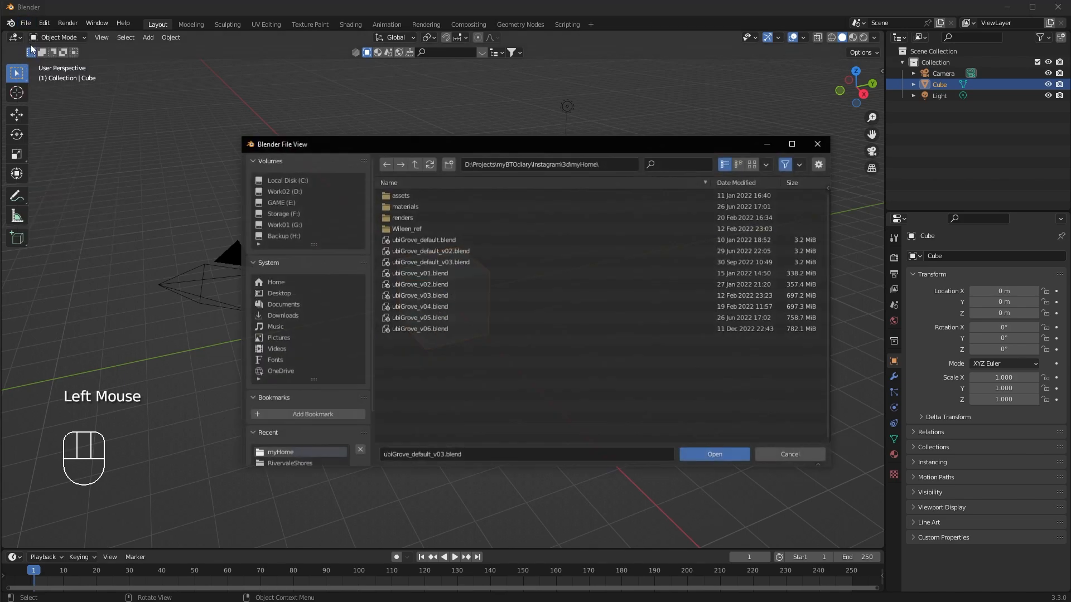
pyautogui.click(456, 262)
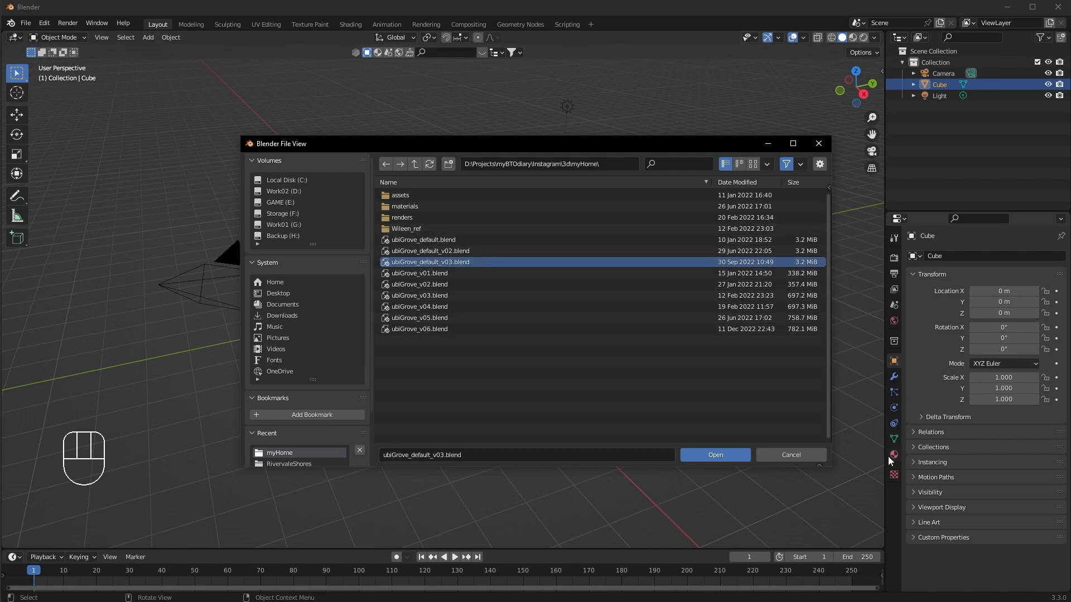
pyautogui.click(734, 458)
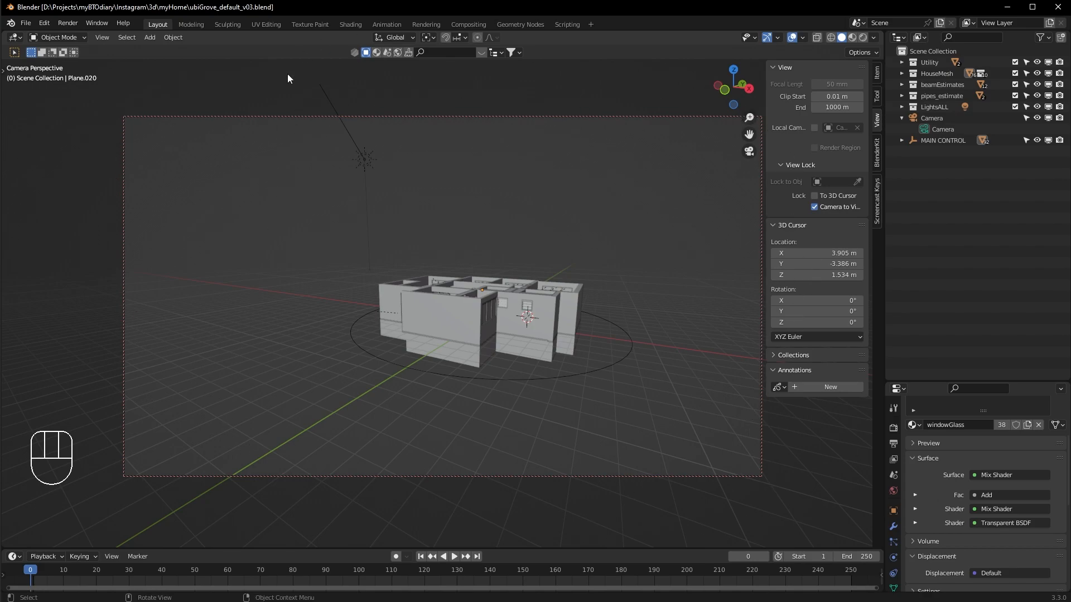
# Step: Turn off locking the camera to the view
pyautogui.click(878, 130)
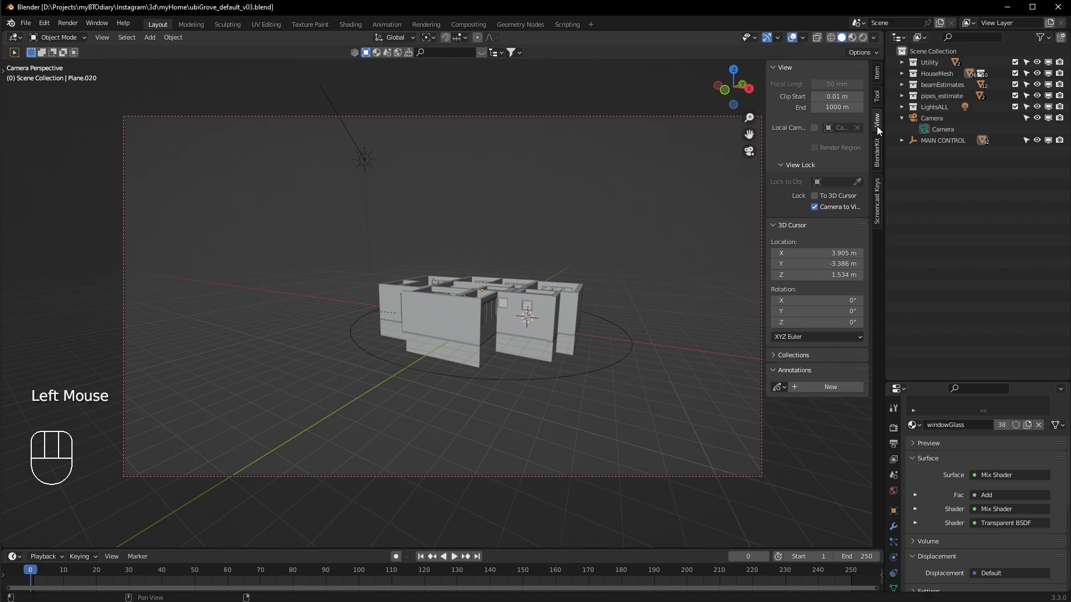
pyautogui.click(877, 96)
pyautogui.click(878, 120)
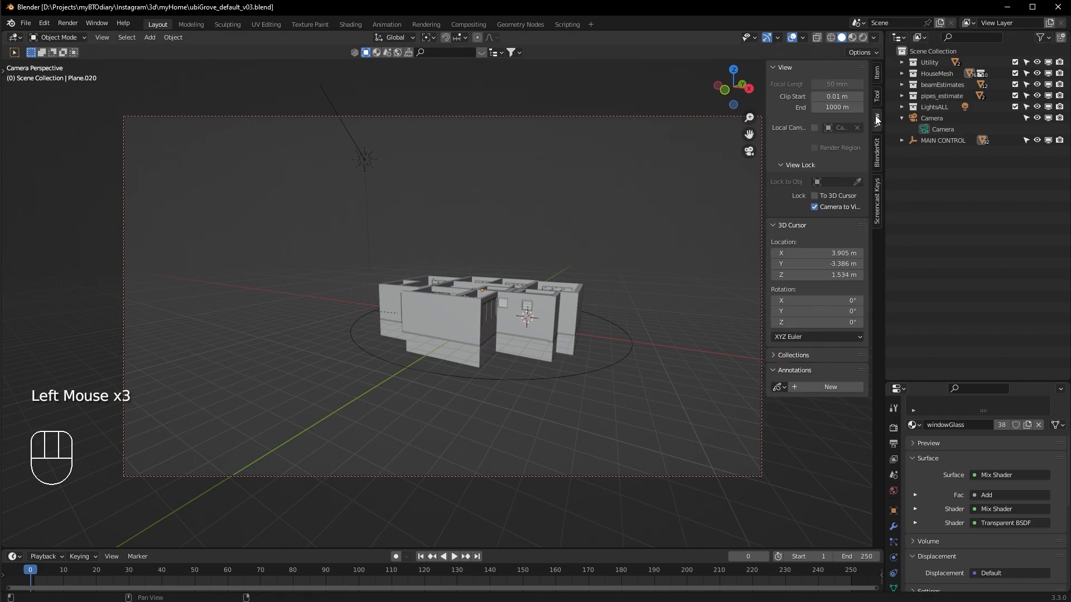
pyautogui.click(828, 208)
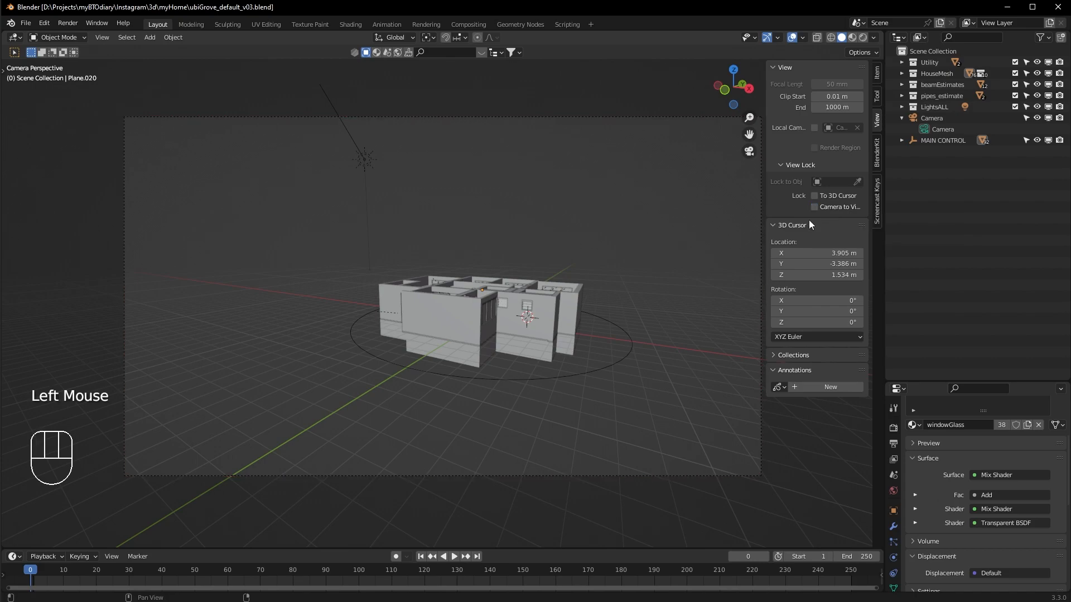
# Step: Leave the camera perspective and examine the camera's placement and the apartment's layout from above
pyautogui.moveTo(597, 321); pyautogui.dragTo(330, 161, button='middle')
pyautogui.moveTo(274, 107); pyautogui.dragTo(334, 152)
pyautogui.moveTo(307, 150); pyautogui.dragTo(363, 153, button='middle')
pyautogui.keyDown('shift'); pyautogui.moveTo(399, 260); pyautogui.dragTo(509, 285, button='middle'); pyautogui.keyUp('shift')
pyautogui.keyDown('shift'); pyautogui.moveTo(653, 322); pyautogui.dragTo(526, 326, button='middle'); pyautogui.keyUp('shift')
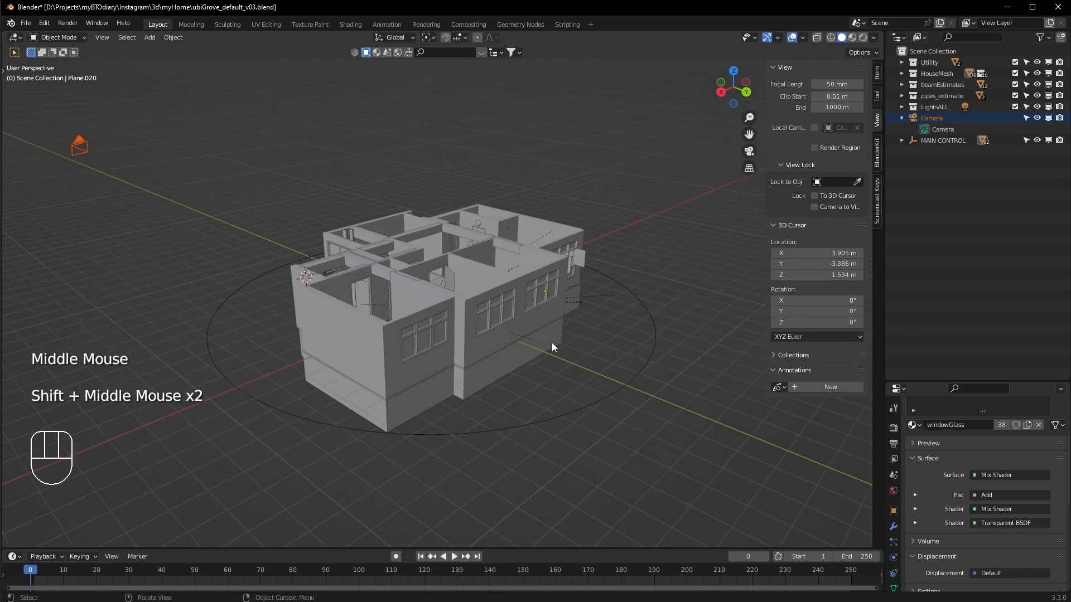
pyautogui.click(620, 368)
pyautogui.moveTo(620, 368); pyautogui.dragTo(559, 373, button='middle')
pyautogui.scroll(2, 394, 366)
# Step: Examine the world's sky texture and Sun Position settings
pyautogui.click(43, 23)
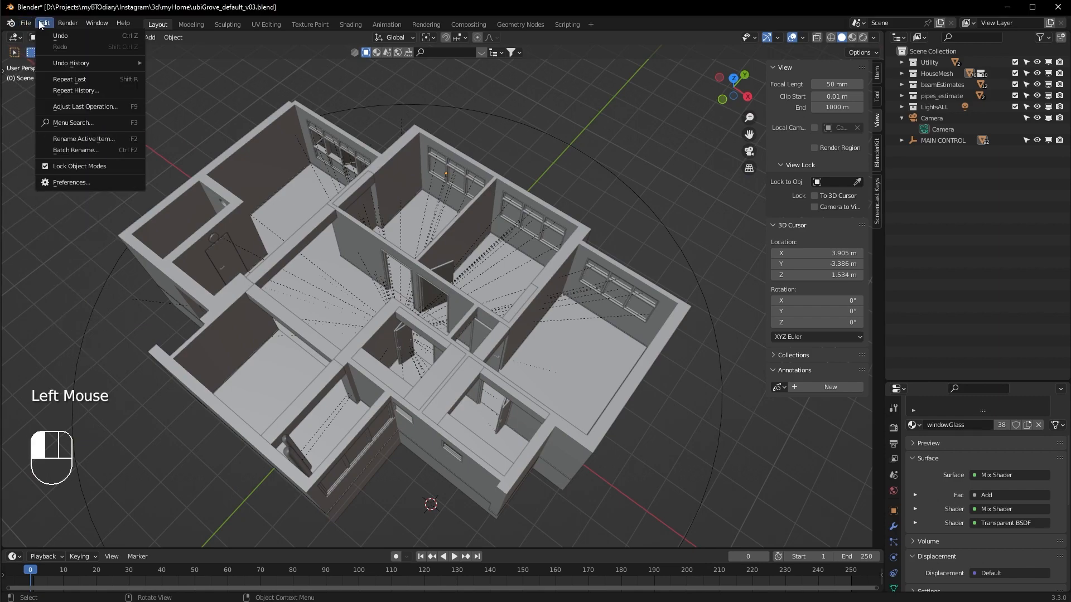
pyautogui.click(794, 464)
pyautogui.click(892, 492)
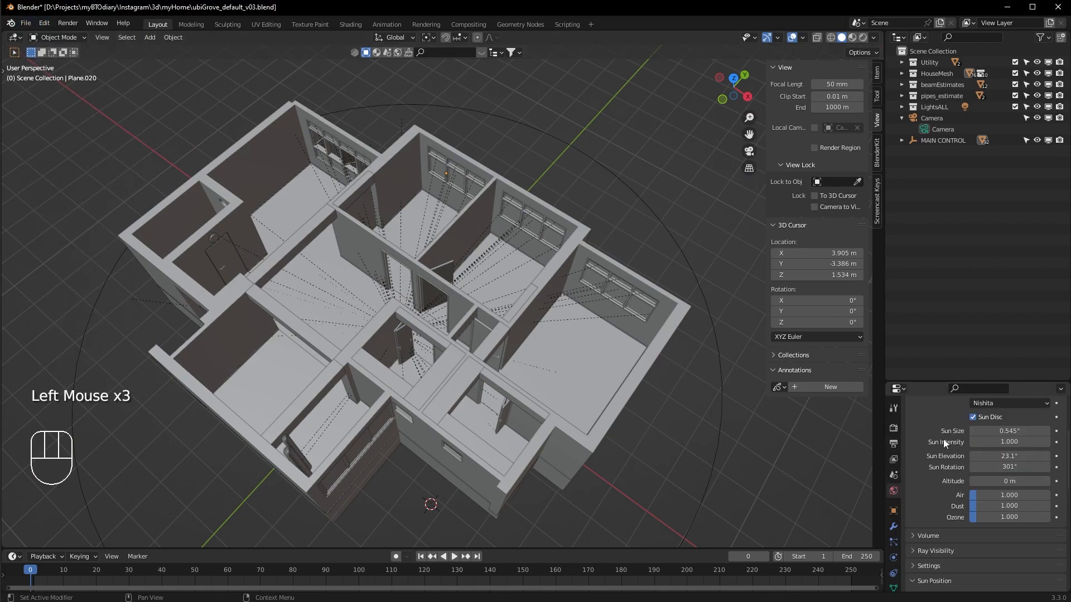
pyautogui.scroll(-4, 956, 489)
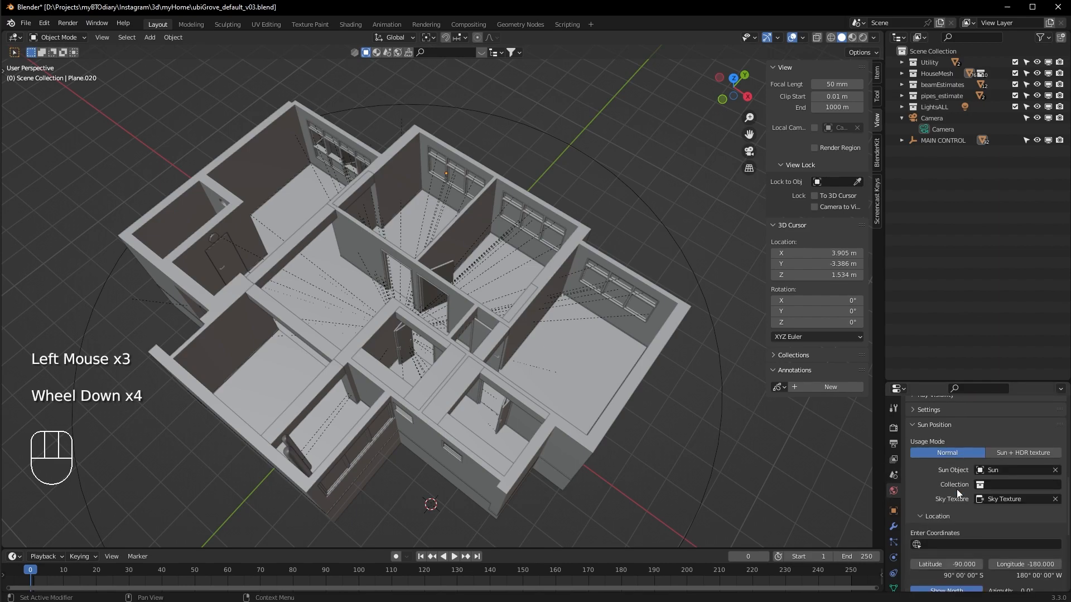
pyautogui.scroll(-1, 998, 480)
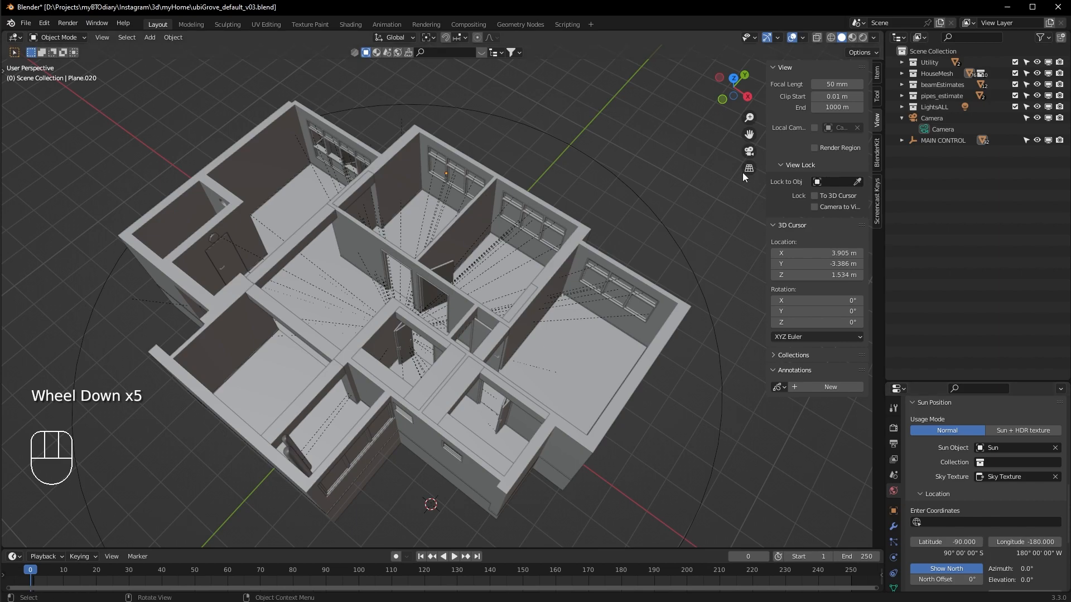
# Step: Preview the apartment in rendered shading and inspect the daylight in its rooms and corridor
pyautogui.click(862, 38)
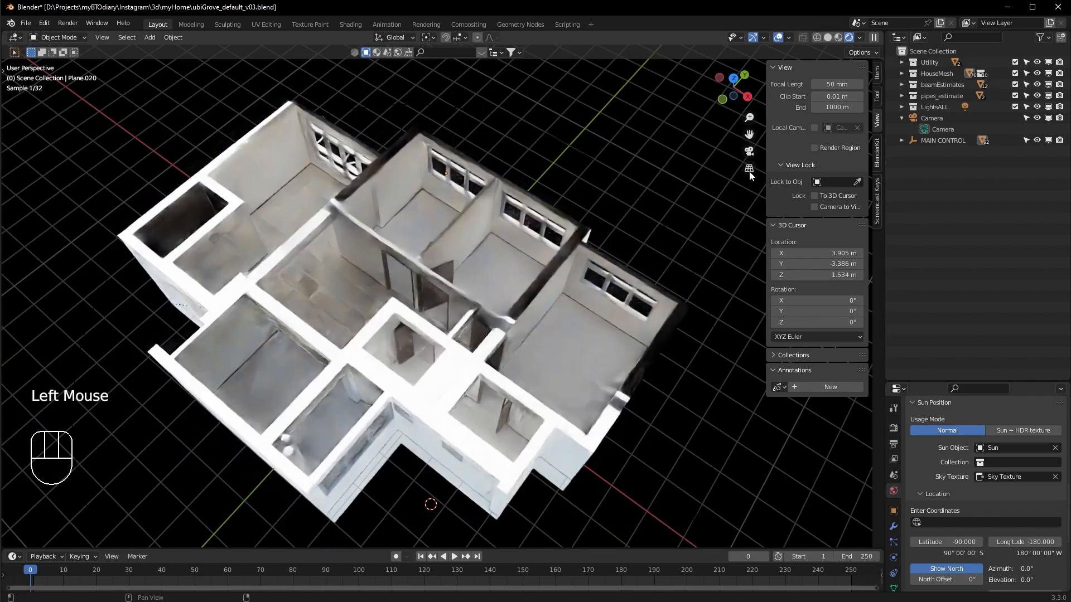
pyautogui.moveTo(583, 402); pyautogui.dragTo(575, 354, button='middle')
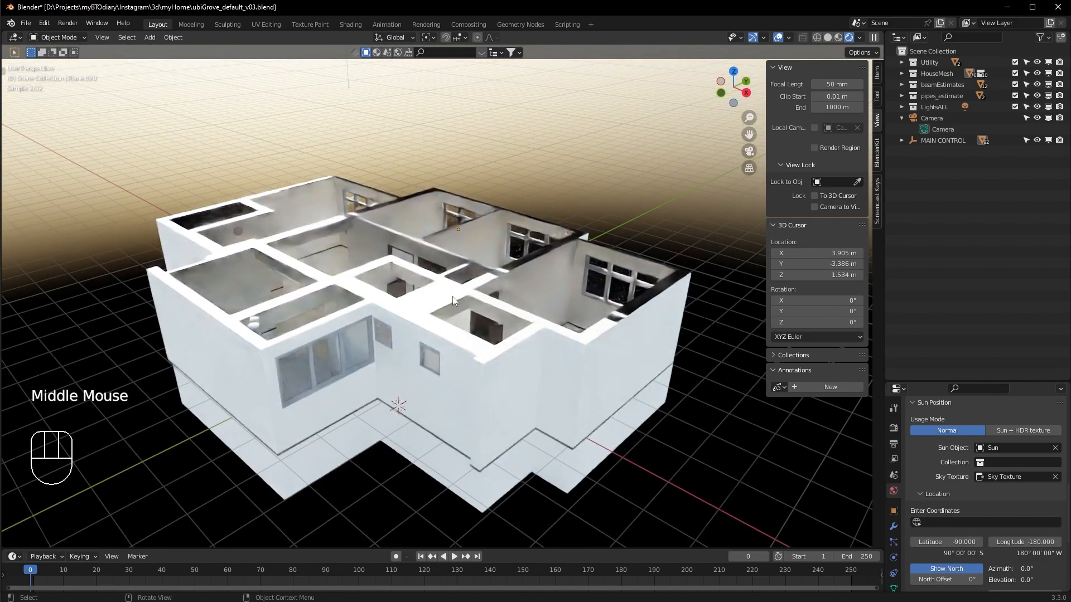
pyautogui.moveTo(447, 338); pyautogui.dragTo(560, 379, button='middle')
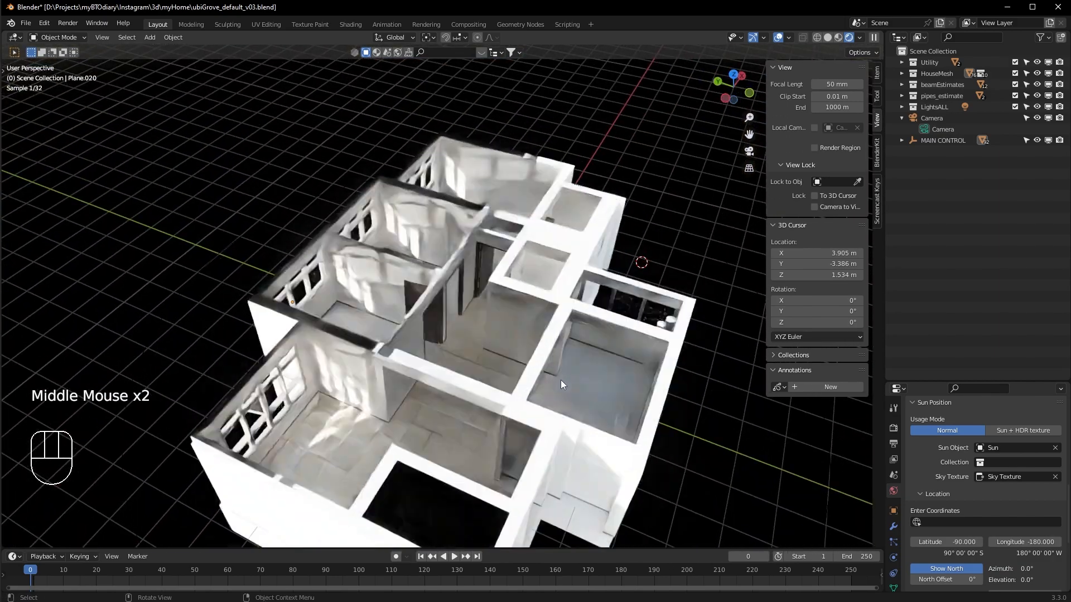
pyautogui.scroll(3, 561, 380)
pyautogui.moveTo(482, 382); pyautogui.dragTo(386, 432, button='middle')
pyautogui.scroll(2, 442, 384)
pyautogui.scroll(2, 440, 368)
pyautogui.scroll(-2, 412, 372)
pyautogui.moveTo(413, 371); pyautogui.dragTo(490, 345, button='middle')
pyautogui.scroll(1, 424, 371)
pyautogui.scroll(1, 369, 373)
pyautogui.scroll(1, 357, 356)
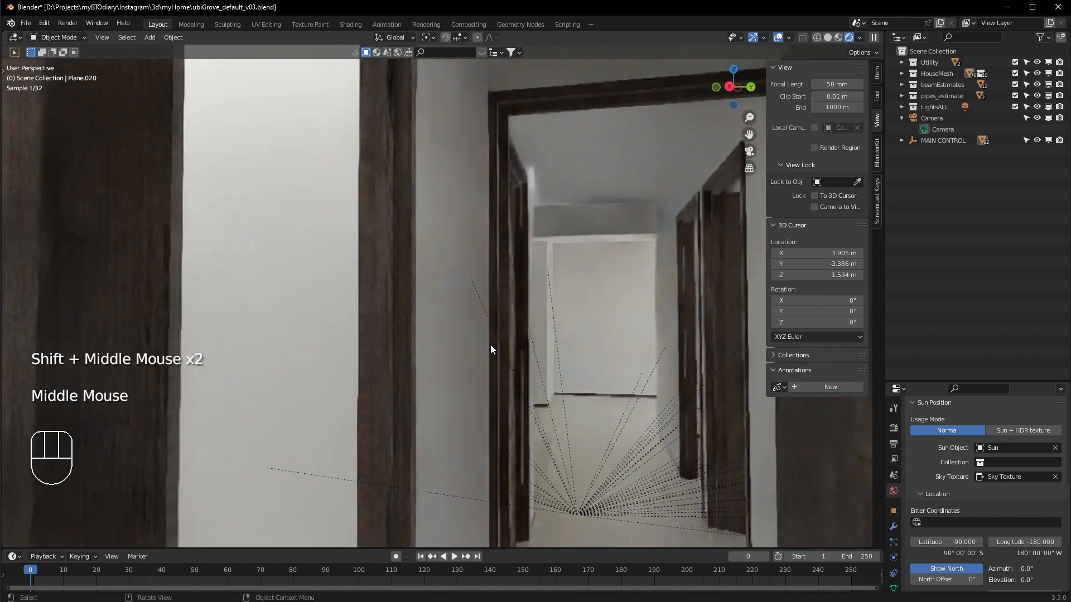
pyautogui.moveTo(423, 251); pyautogui.dragTo(625, 319, button='middle')
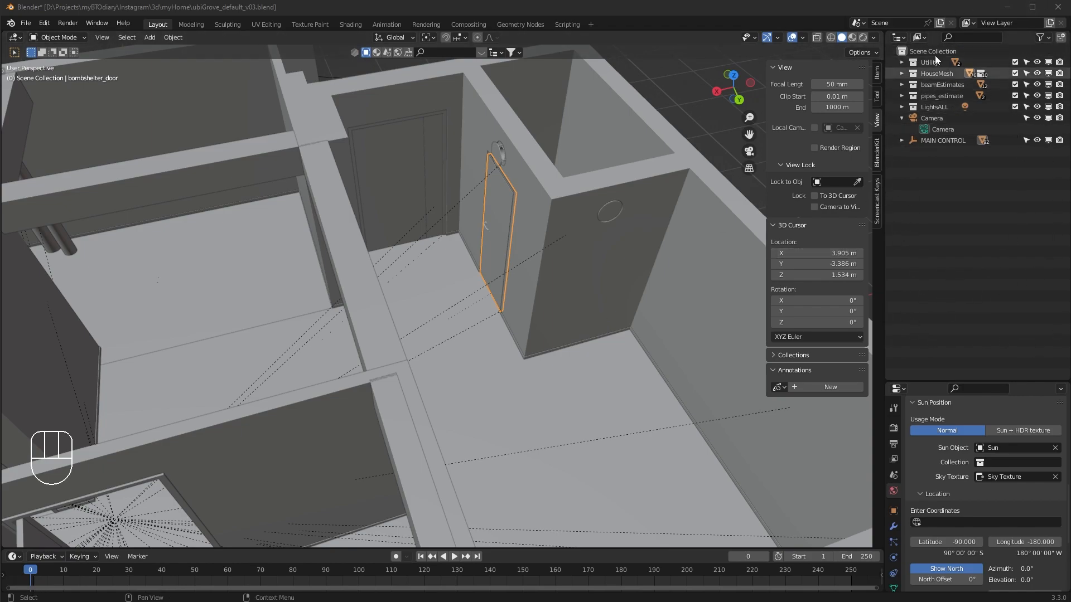
# Step: Clear the bomb shelter door selection and check the contents of the LightsALL collection
pyautogui.scroll(-5, 489, 235)
pyautogui.click(545, 145)
pyautogui.keyDown('shift'); pyautogui.moveTo(545, 145); pyautogui.dragTo(563, 306, button='middle'); pyautogui.keyUp('shift')
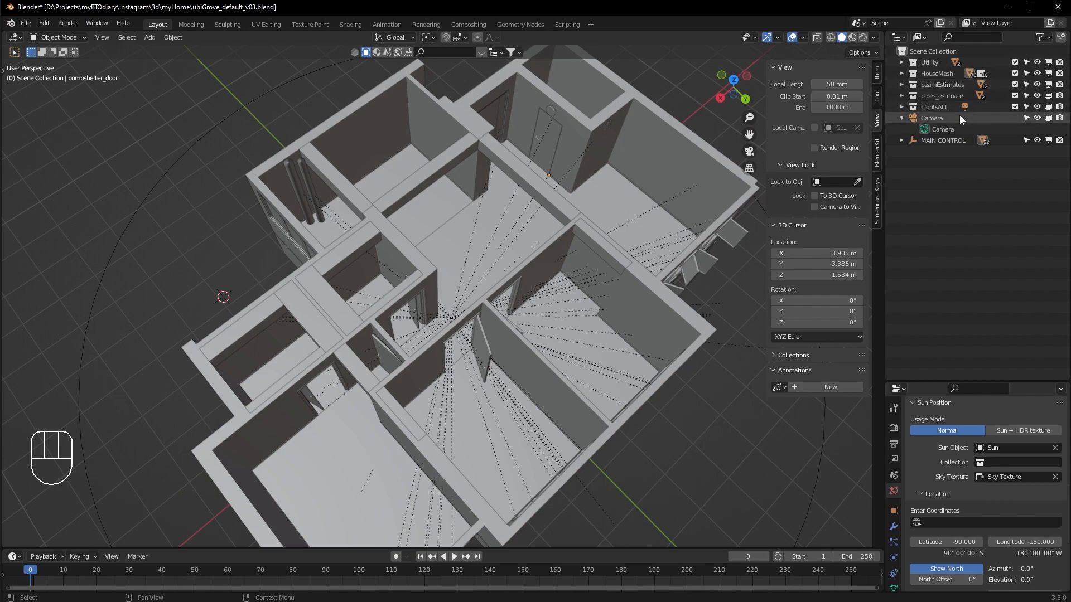
pyautogui.click(901, 107)
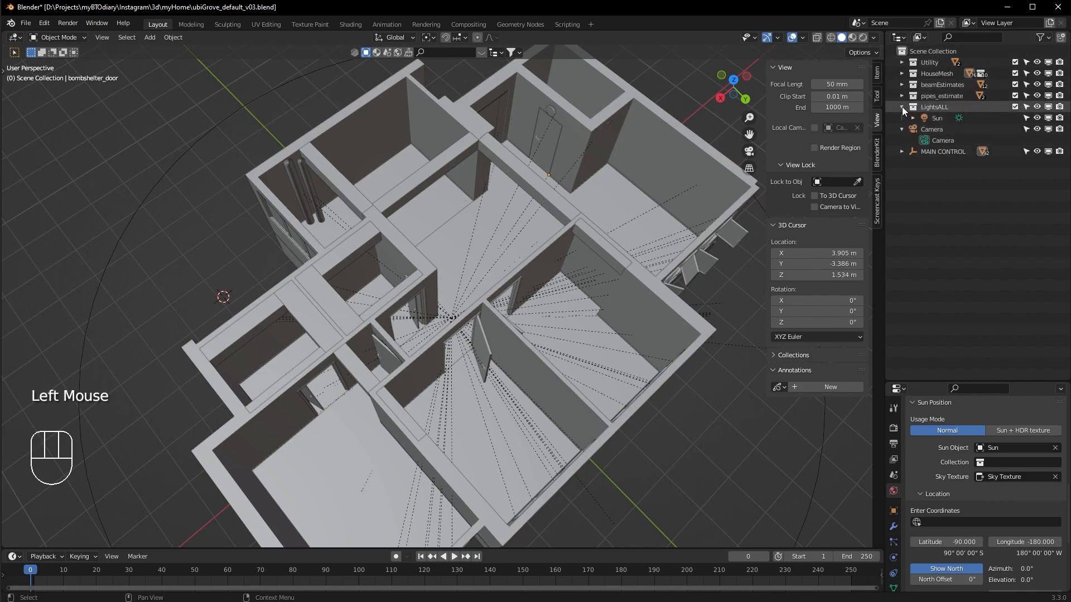
pyautogui.click(902, 106)
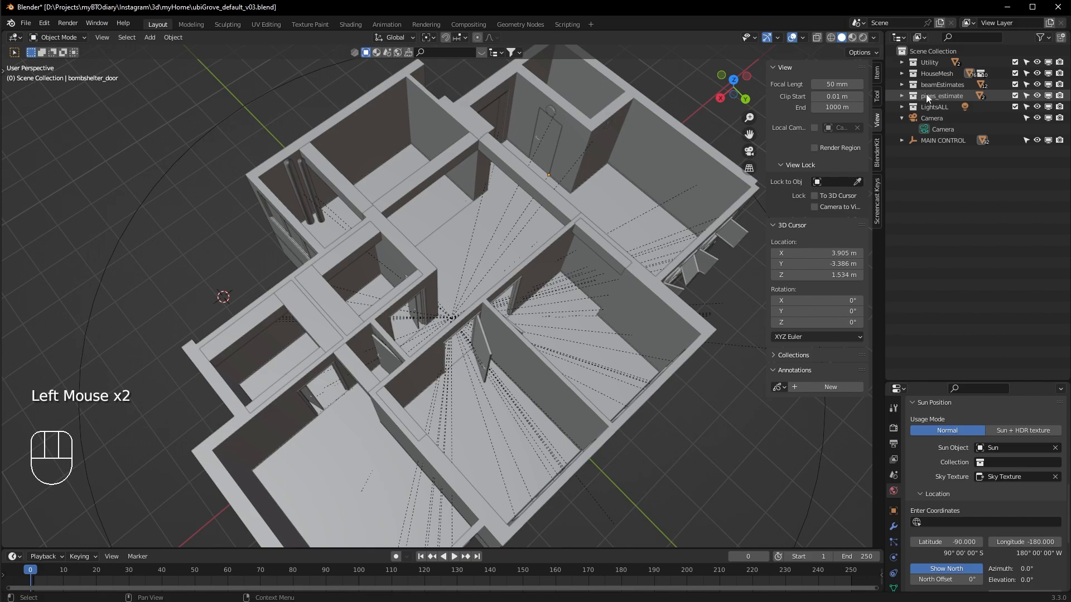
# Step: Inspect the two vertical pipes and toggle the pipes_estimate collection's visibility off and back on
pyautogui.moveTo(401, 248); pyautogui.dragTo(462, 281, button='middle')
pyautogui.scroll(3, 477, 243)
pyautogui.scroll(2, 410, 288)
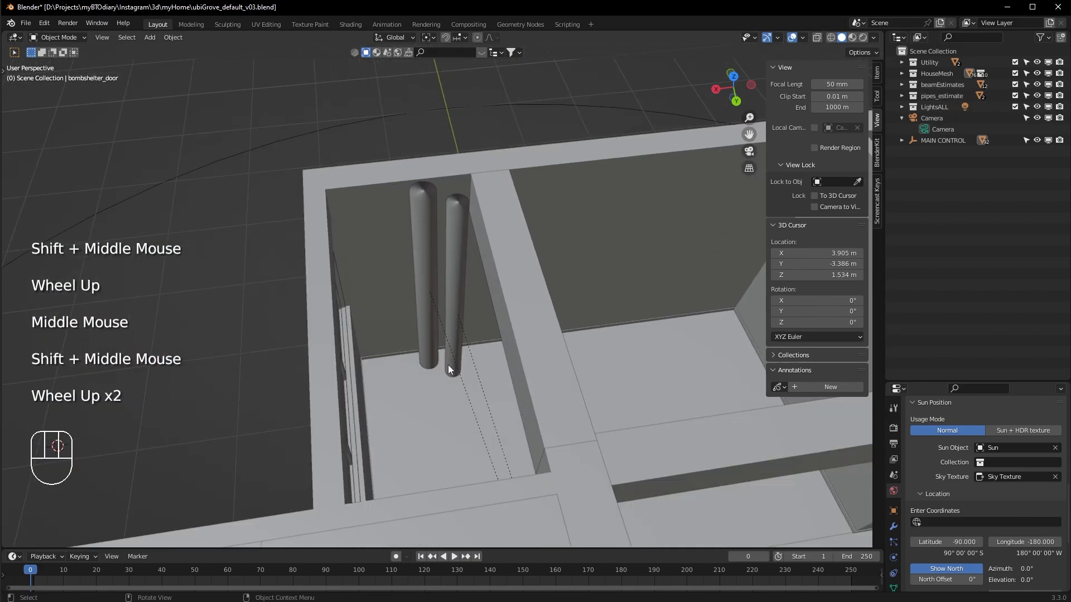
pyautogui.scroll(-2, 541, 295)
pyautogui.moveTo(541, 294); pyautogui.dragTo(660, 242, button='middle')
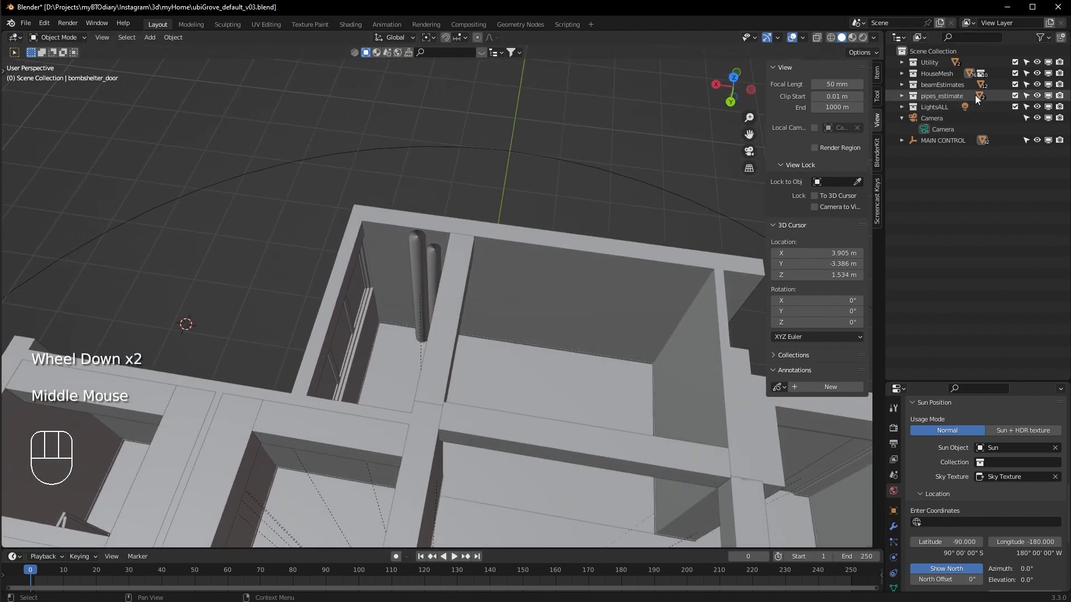
pyautogui.click(1039, 97)
pyautogui.click(1038, 96)
pyautogui.click(1038, 96)
pyautogui.click(1038, 96)
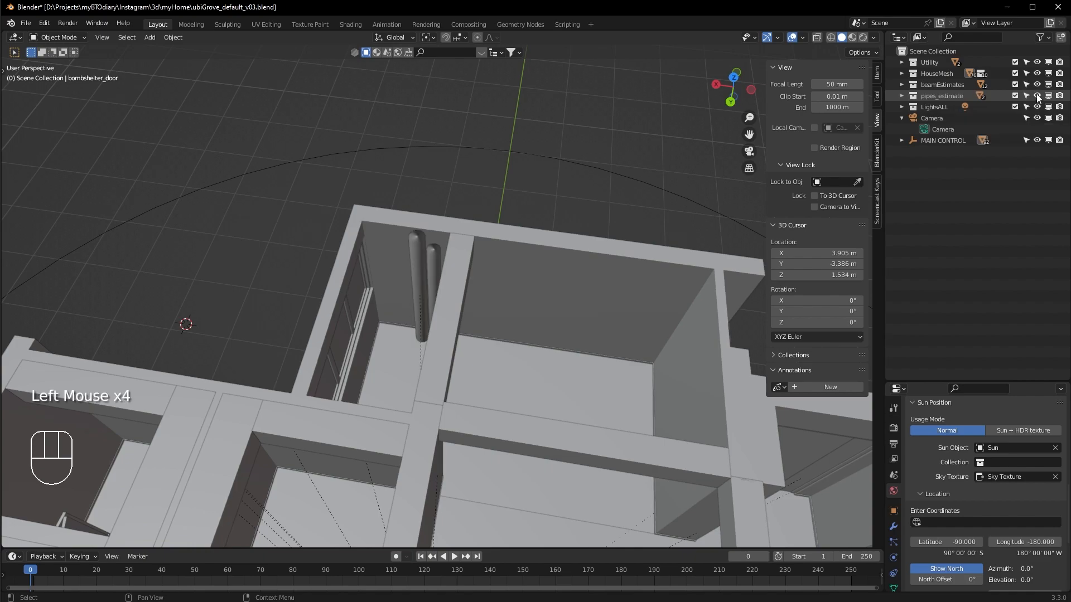
# Step: Check the beamEstimates collection and select individual ceiling beams and the walls mesh to tell them apart
pyautogui.click(901, 85)
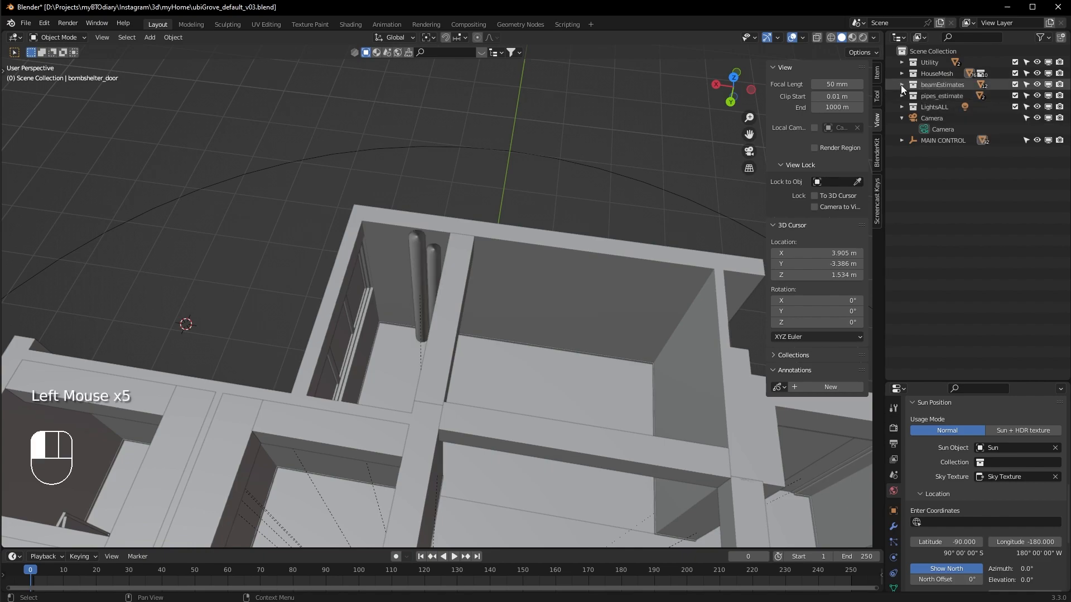
pyautogui.click(901, 84)
pyautogui.scroll(-2, 537, 341)
pyautogui.moveTo(536, 341); pyautogui.dragTo(558, 274, button='middle')
pyautogui.click(539, 312)
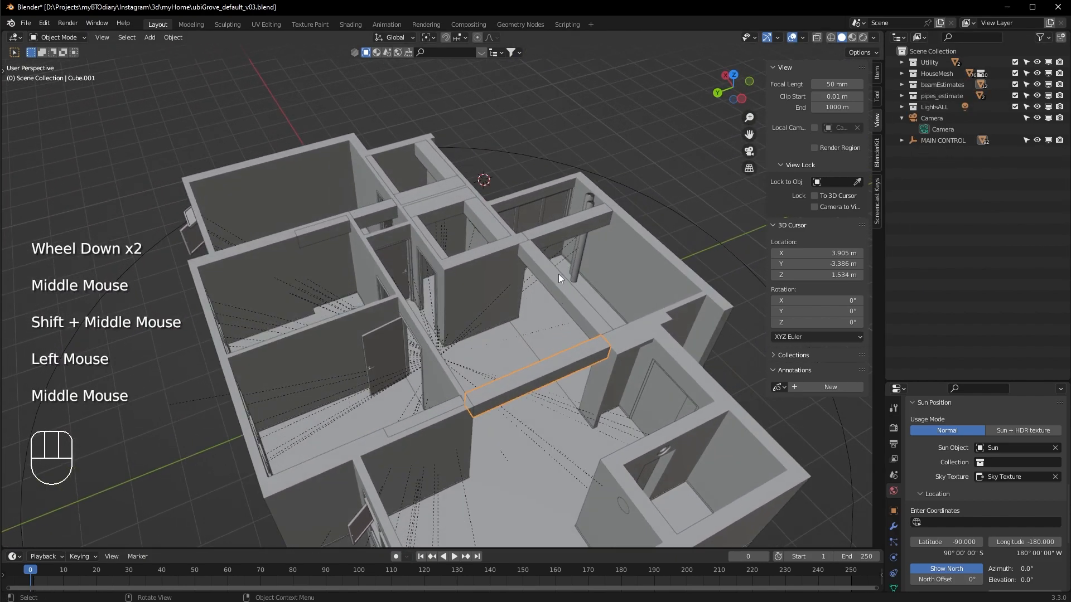
pyautogui.click(553, 224)
pyautogui.click(553, 224)
pyautogui.click(429, 240)
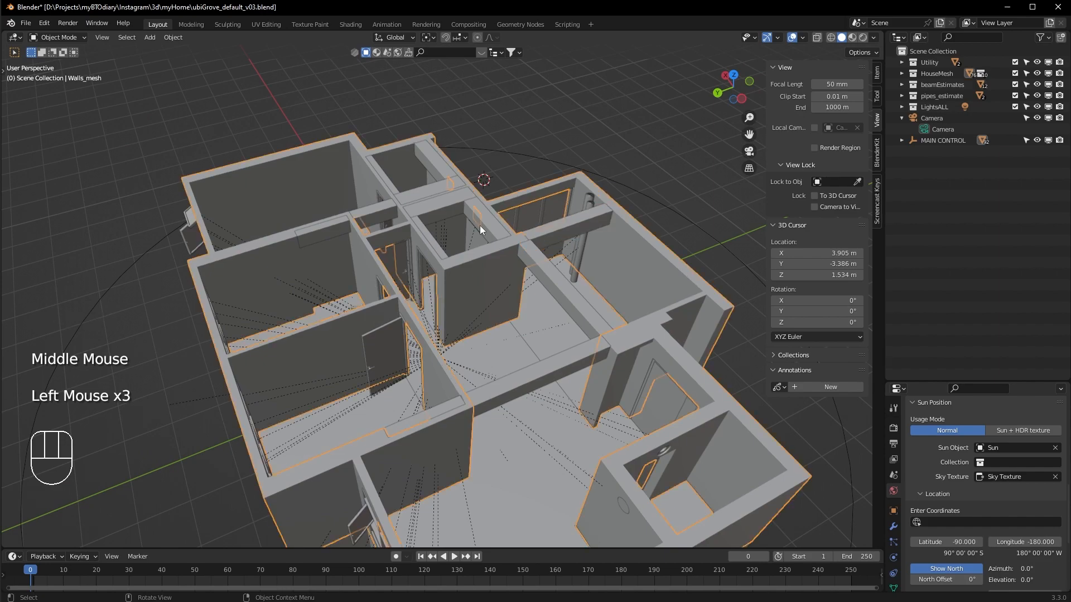
pyautogui.click(556, 234)
# Step: Hide the beamEstimates collection in the viewport, comparing the rooms with and without the beams
pyautogui.click(965, 85)
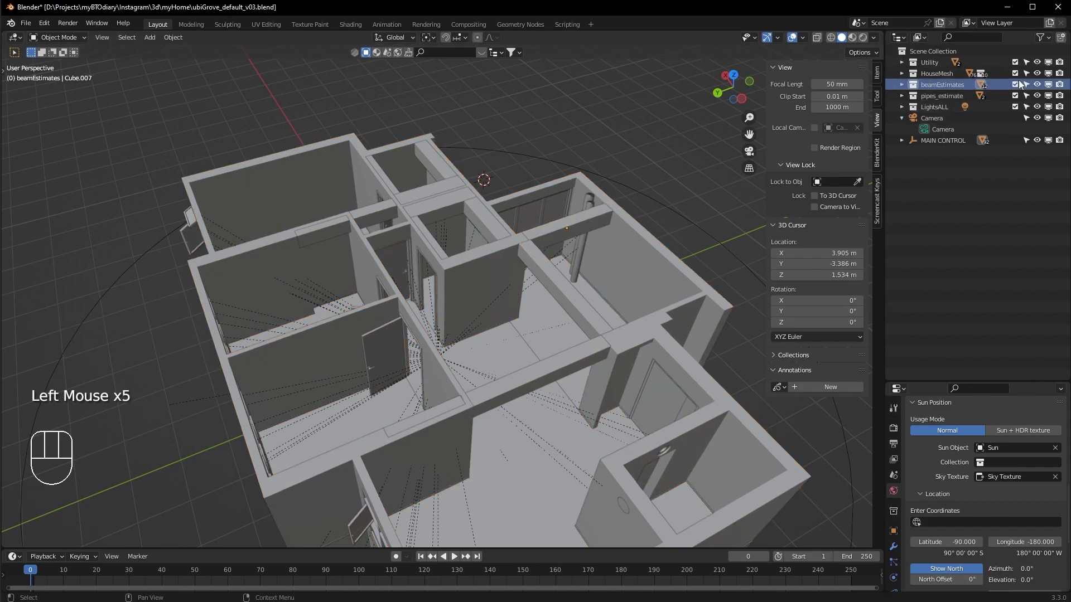
pyautogui.click(1036, 84)
pyautogui.click(1036, 84)
pyautogui.click(1035, 84)
pyautogui.moveTo(687, 378); pyautogui.dragTo(478, 271, button='middle')
pyautogui.scroll(5, 523, 296)
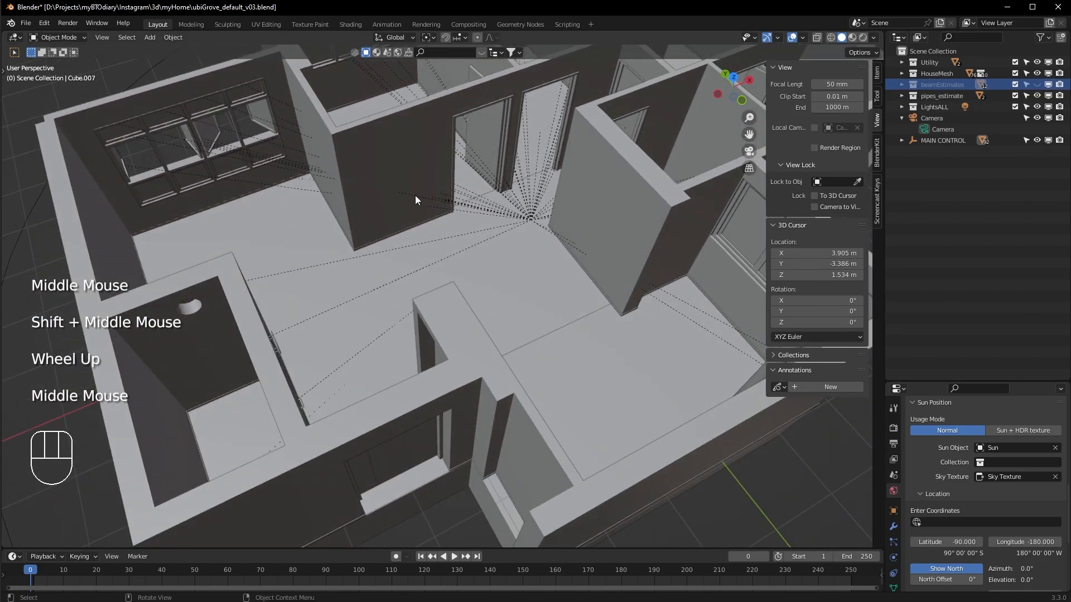
pyautogui.click(1037, 83)
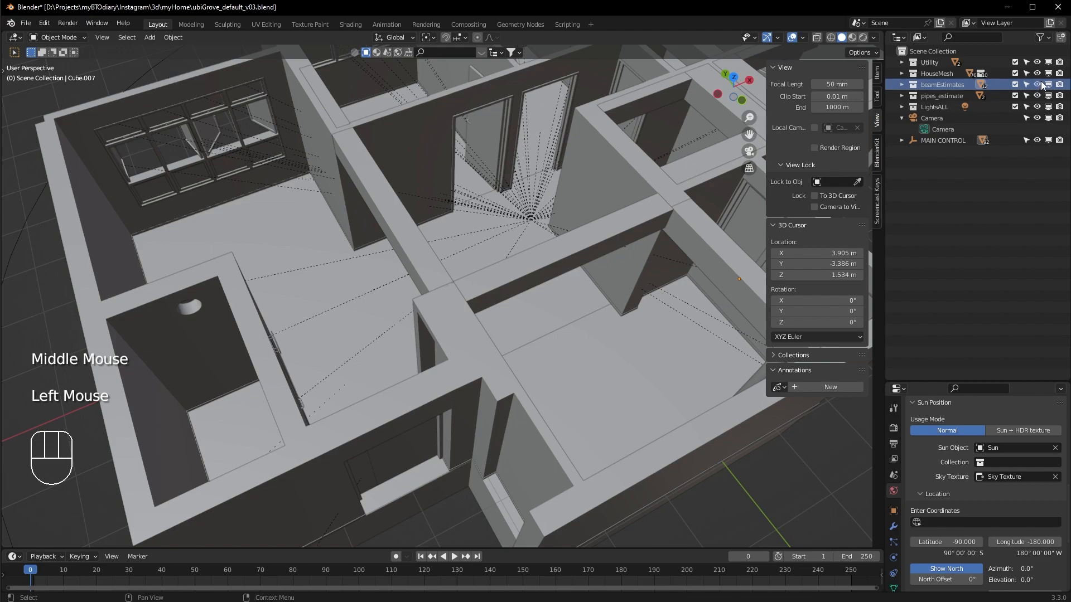
pyautogui.click(1037, 84)
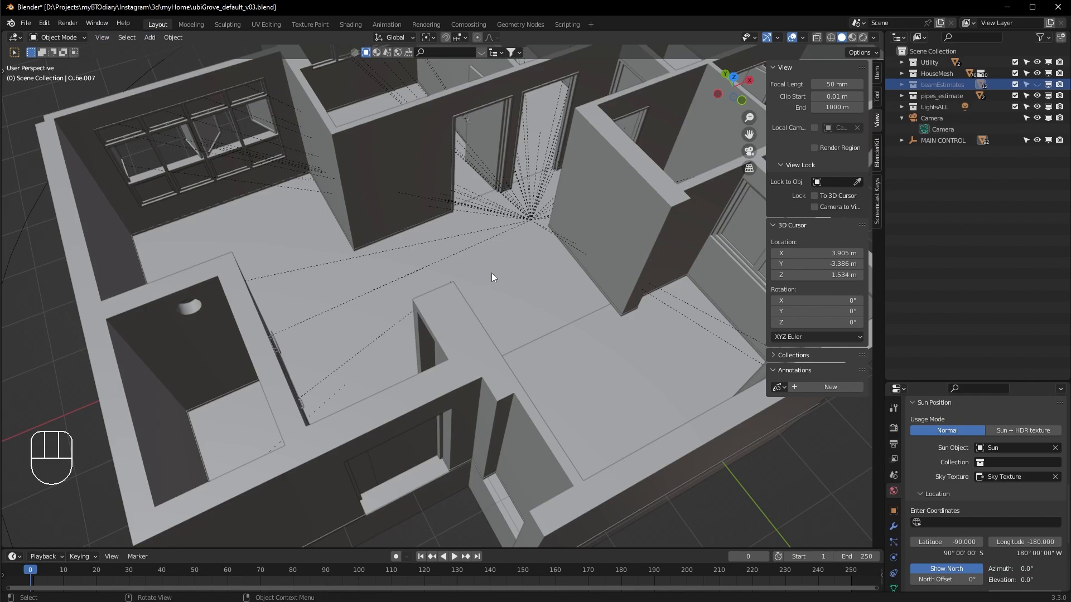
# Step: Render the scene through the camera as a test and close the render window
pyautogui.press('F12')
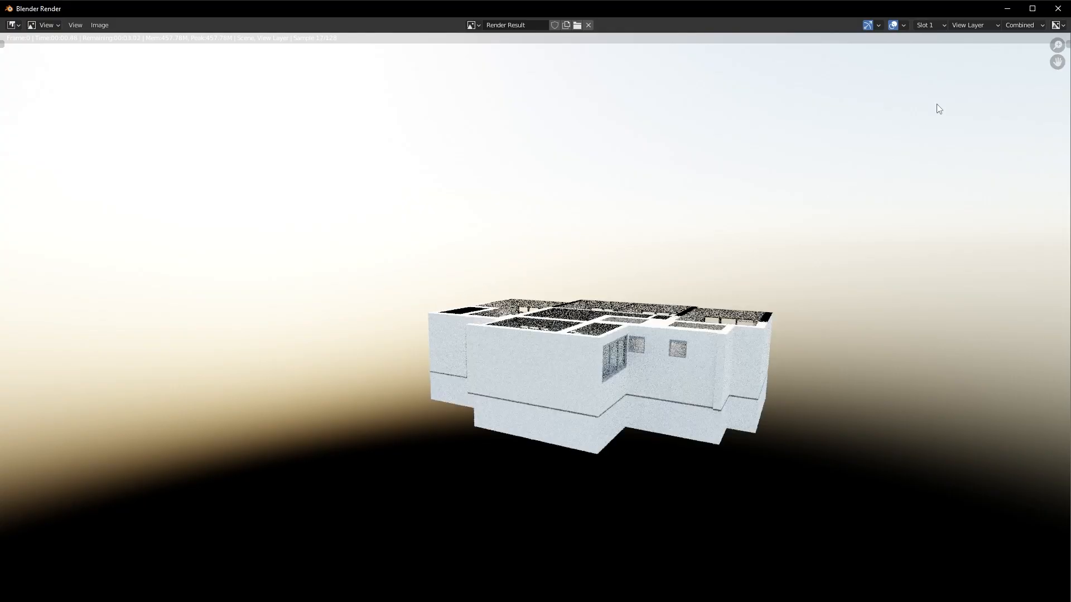
pyautogui.click(1057, 17)
# Step: Locate and select the camera standing outside the house model
pyautogui.moveTo(424, 387); pyautogui.dragTo(329, 463, button='middle')
pyautogui.scroll(-2, 429, 417)
pyautogui.scroll(-1, 466, 415)
pyautogui.scroll(2, 531, 416)
pyautogui.click(561, 217)
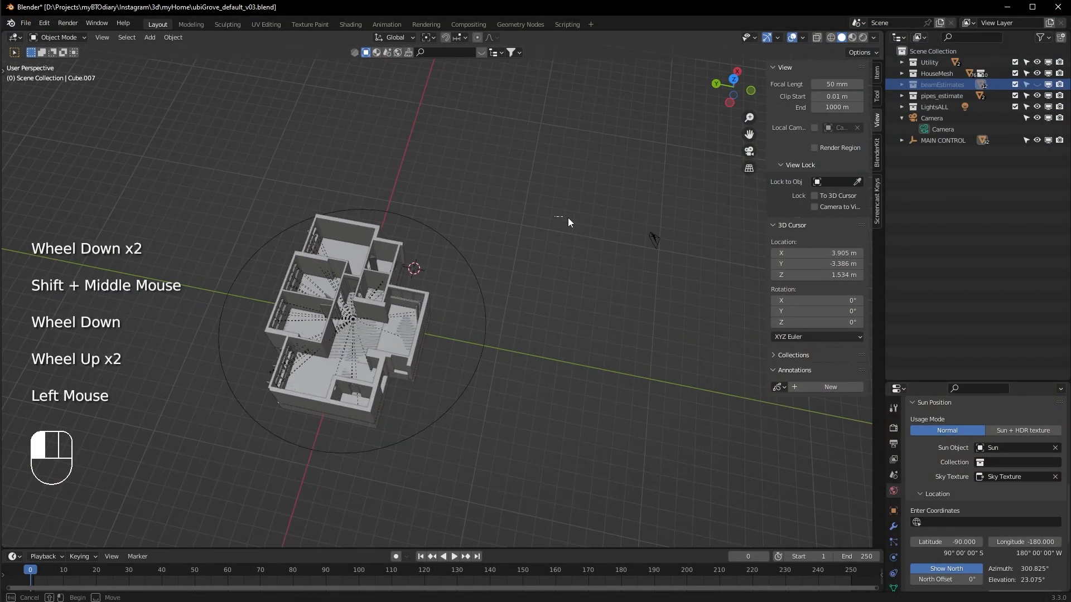
pyautogui.moveTo(561, 217); pyautogui.dragTo(682, 276)
pyautogui.scroll(1, 651, 302)
pyautogui.scroll(-1, 651, 301)
pyautogui.moveTo(652, 301); pyautogui.dragTo(620, 295, button='middle')
pyautogui.scroll(1, 619, 295)
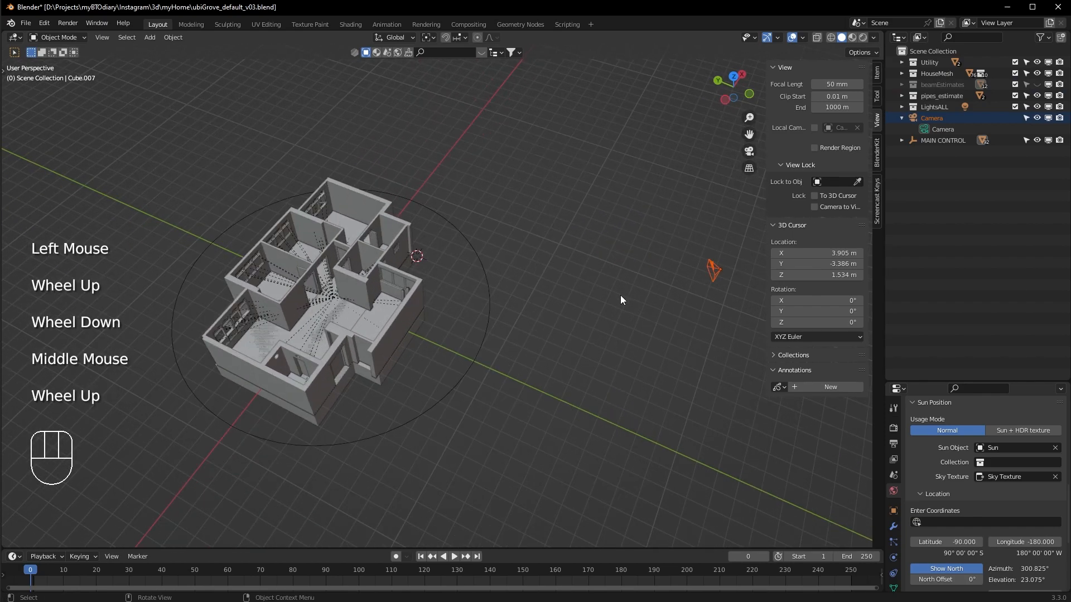
# Step: Lock the camera to the view, switch to the camera perspective and clear the selection
pyautogui.click(826, 208)
pyautogui.moveTo(602, 311); pyautogui.dragTo(530, 340, button='middle')
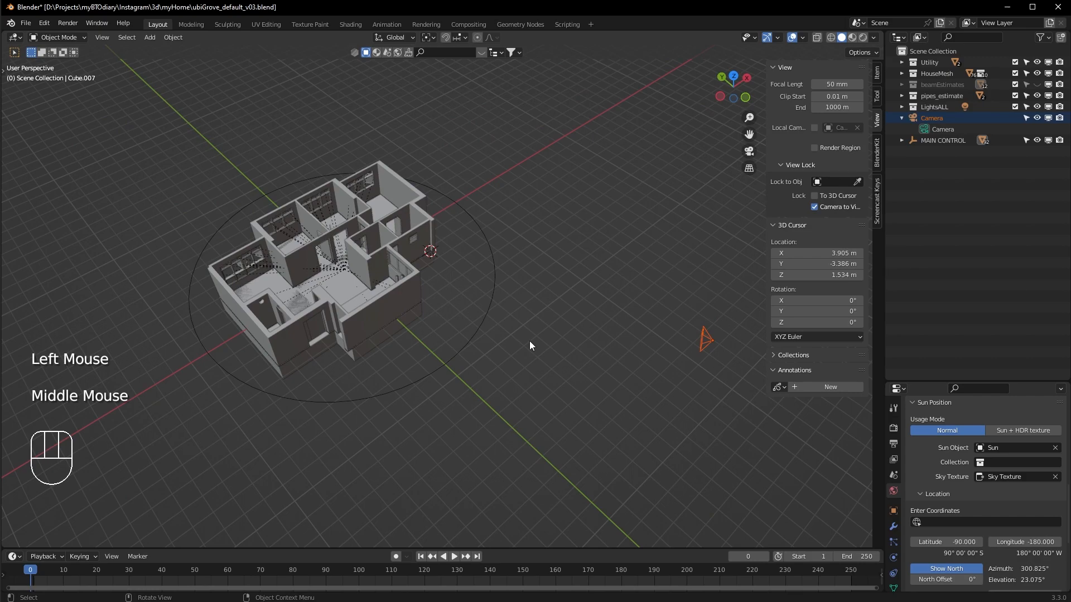
pyautogui.press('KP_0')
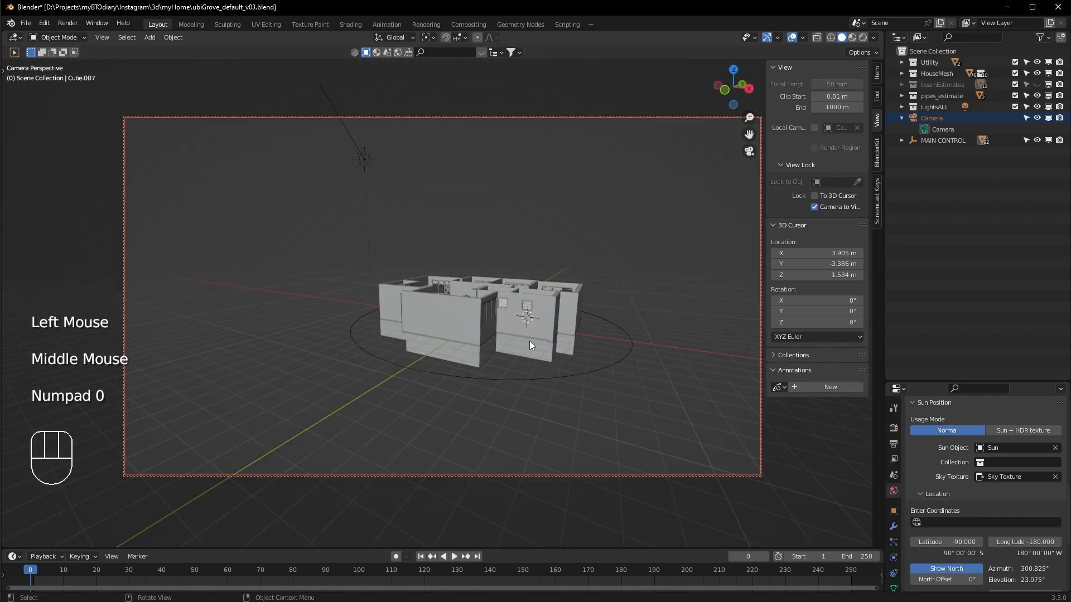
pyautogui.click(588, 264)
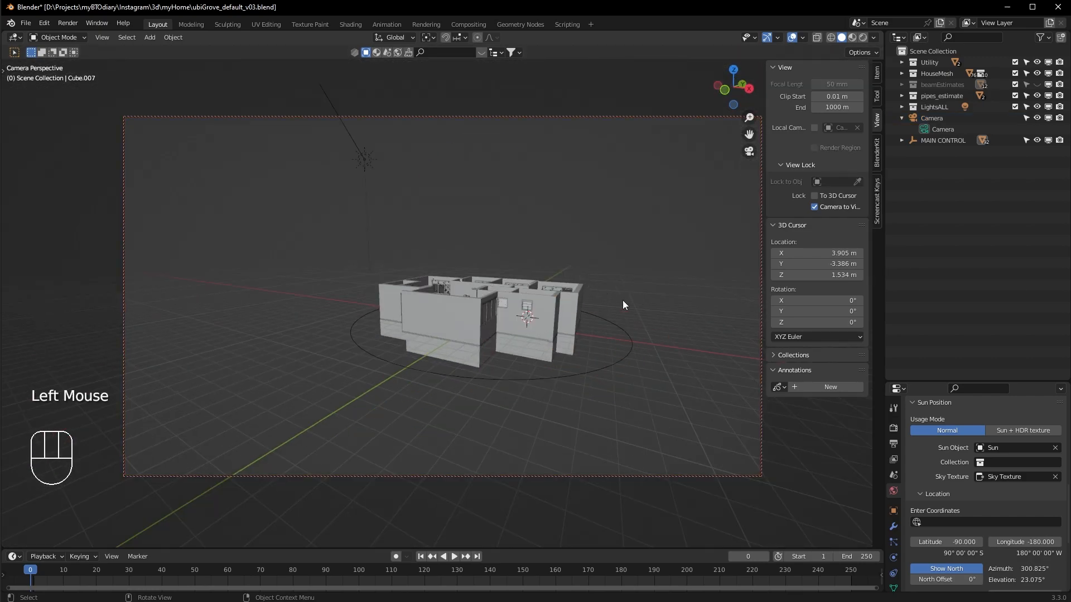
# Step: Reposition the locked camera for an elevated overview of the whole apartment, render it as a test and close the render window
pyautogui.moveTo(469, 269); pyautogui.dragTo(550, 295, button='middle')
pyautogui.scroll(2, 389, 309)
pyautogui.keyDown('shift'); pyautogui.moveTo(388, 309); pyautogui.dragTo(533, 302, button='middle'); pyautogui.keyUp('shift')
pyautogui.keyDown('shift'); pyautogui.moveTo(533, 302); pyautogui.dragTo(535, 289, button='middle'); pyautogui.keyUp('shift')
pyautogui.scroll(2, 424, 327)
pyautogui.moveTo(424, 327)
pyautogui.mouseDown(button='middle')
pyautogui.moveTo(335, 349)
pyautogui.moveTo(437, 338)
pyautogui.mouseUp(button='middle')
pyautogui.keyDown('shift'); pyautogui.moveTo(525, 306); pyautogui.dragTo(519, 276, button='middle'); pyautogui.keyUp('shift')
pyautogui.scroll(1, 519, 275)
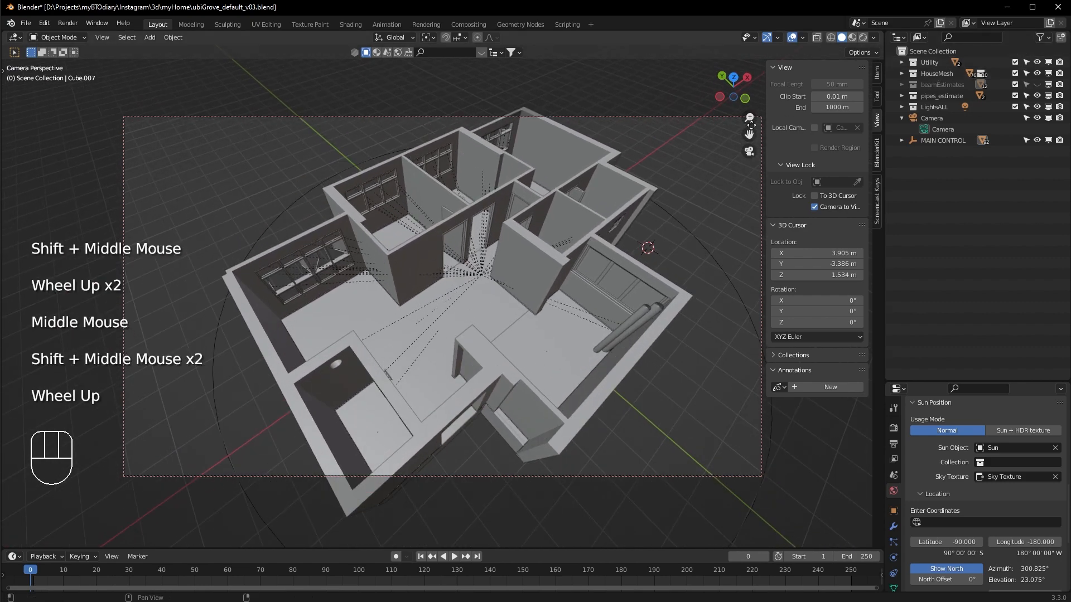
pyautogui.press('F12')
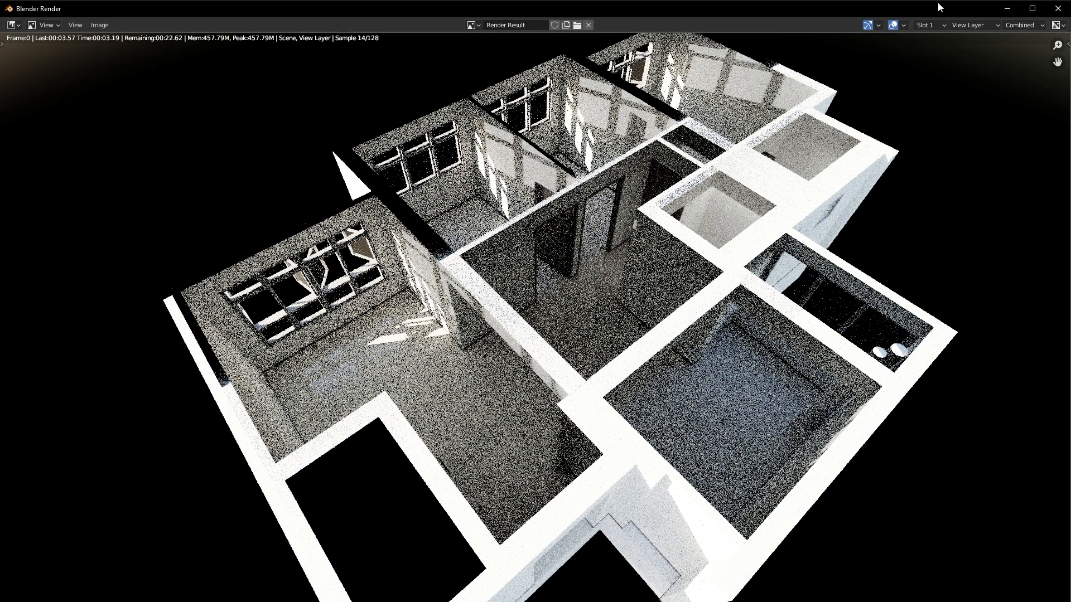
pyautogui.moveTo(945, 5); pyautogui.dragTo(819, 113)
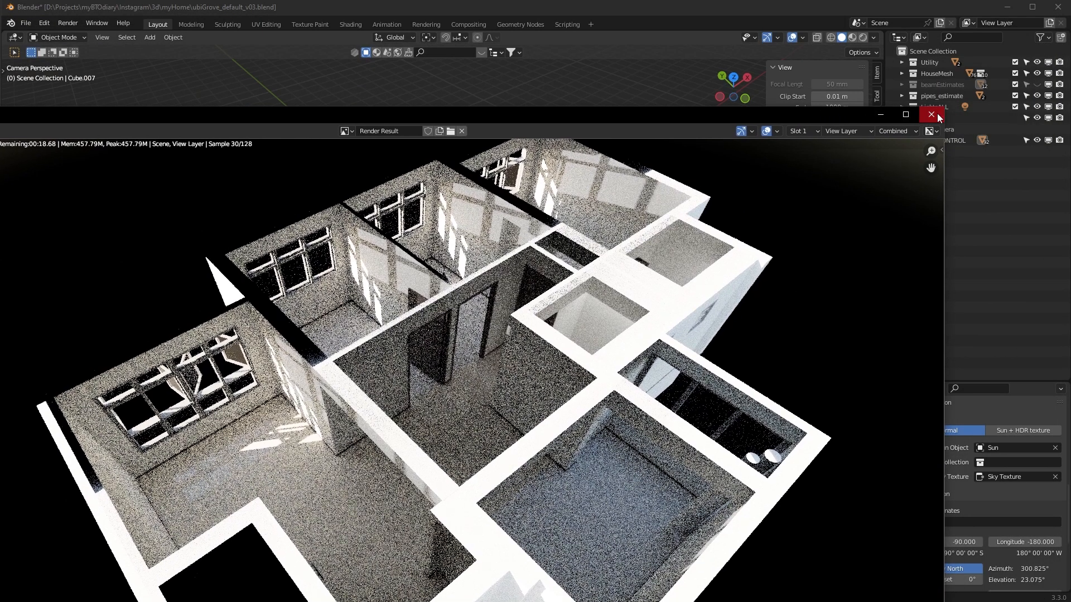
pyautogui.press('Escape')
# Step: Move the camera close to the window side of the house, unlock it from the view and check its placement from outside
pyautogui.moveTo(621, 353); pyautogui.dragTo(791, 231, button='middle')
pyautogui.scroll(3, 595, 283)
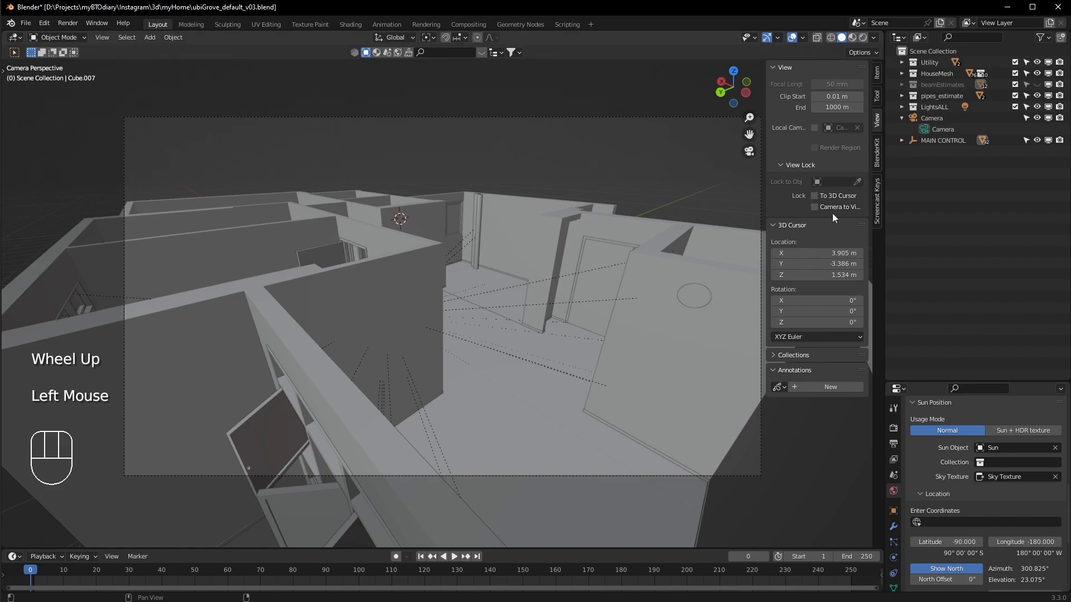
pyautogui.scroll(-4, 582, 279)
pyautogui.scroll(2, 582, 279)
pyautogui.moveTo(582, 278); pyautogui.dragTo(449, 286, button='middle')
pyautogui.scroll(-2, 481, 298)
pyautogui.scroll(-2, 528, 306)
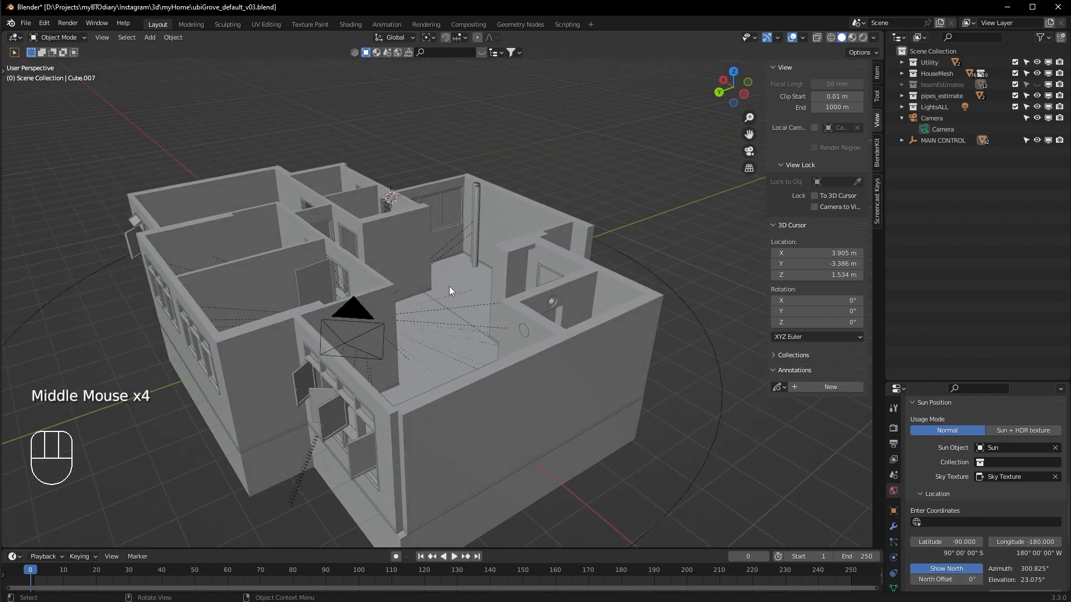
# Step: Return to the camera perspective, lock the camera to the view and position it inside the apartment facing the far windows
pyautogui.press('KP_0')
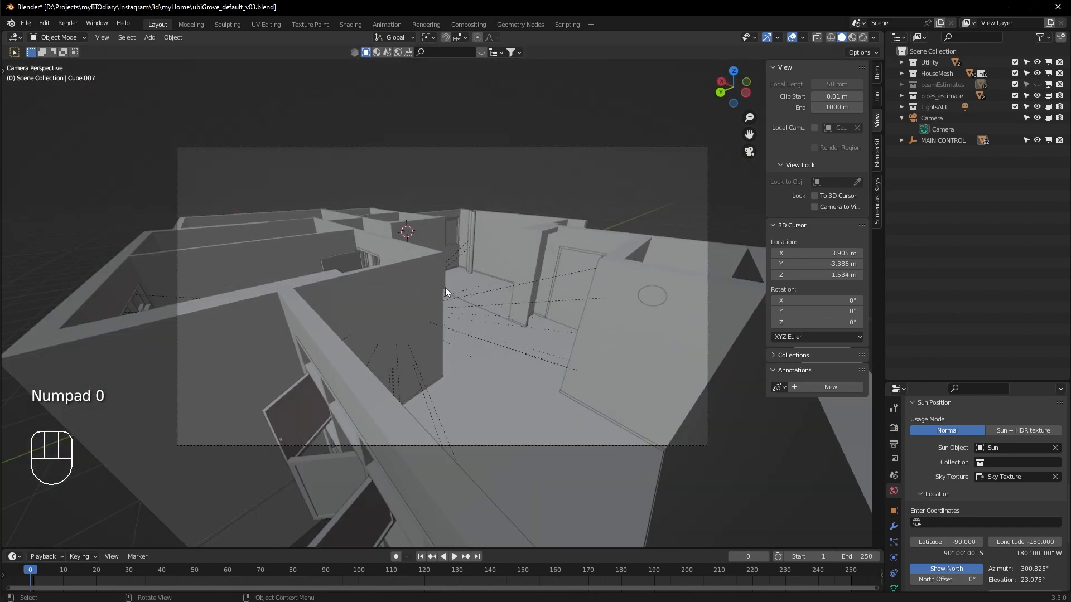
pyautogui.click(831, 208)
pyautogui.moveTo(441, 349); pyautogui.dragTo(476, 302, button='middle')
pyautogui.scroll(2, 414, 343)
pyautogui.keyDown('shift'); pyautogui.moveTo(586, 338); pyautogui.dragTo(468, 321, button='middle'); pyautogui.keyUp('shift')
pyautogui.scroll(1, 469, 321)
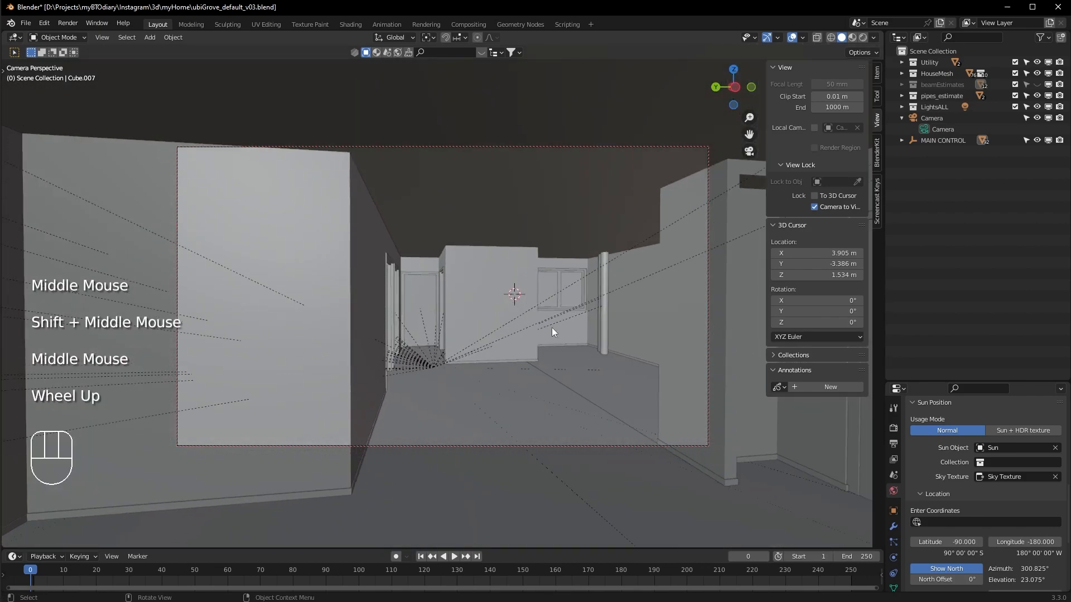
pyautogui.keyDown('shift'); pyautogui.moveTo(534, 326); pyautogui.dragTo(646, 244, button='middle'); pyautogui.keyUp('shift')
pyautogui.scroll(-1, 556, 282)
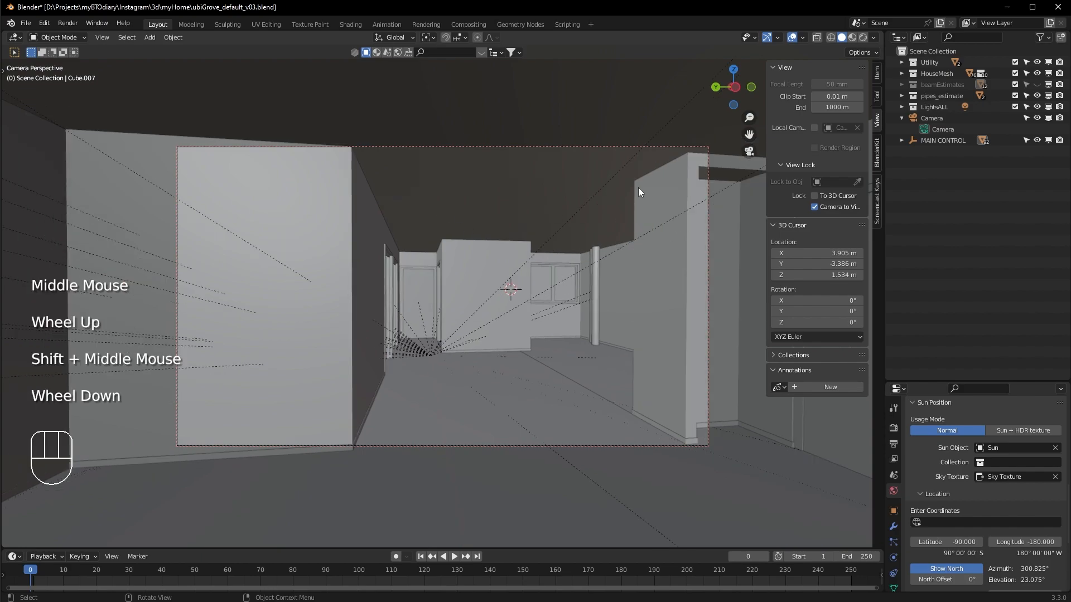
# Step: Toggle the beamEstimates collection's viewport visibility to compare the interior with and without beams, leaving it hidden
pyautogui.click(1034, 84)
pyautogui.click(1035, 84)
pyautogui.click(1036, 85)
pyautogui.click(1035, 85)
pyautogui.click(1036, 85)
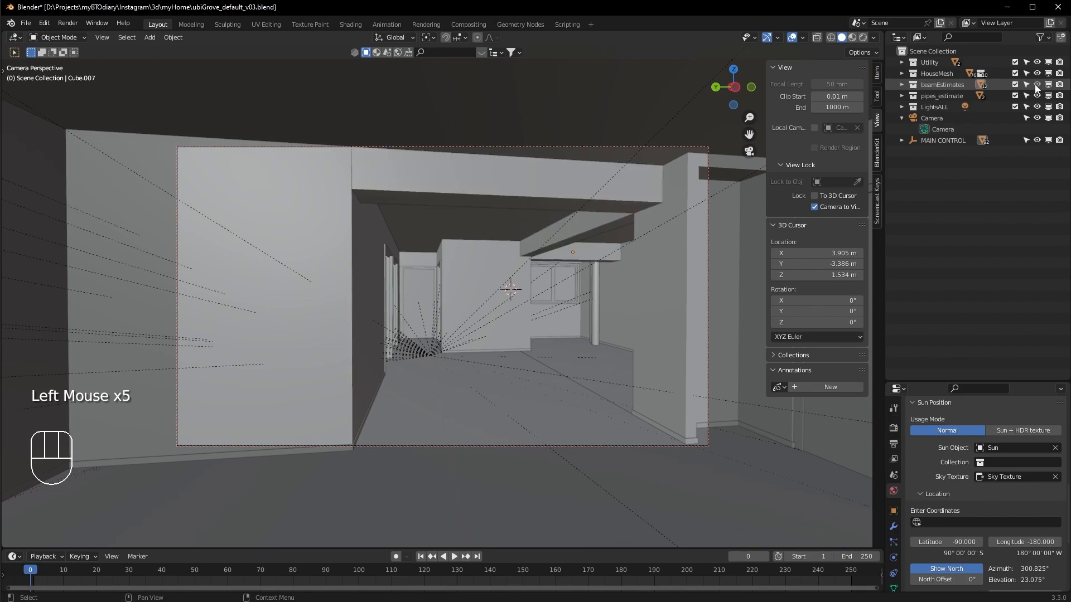
pyautogui.click(1037, 85)
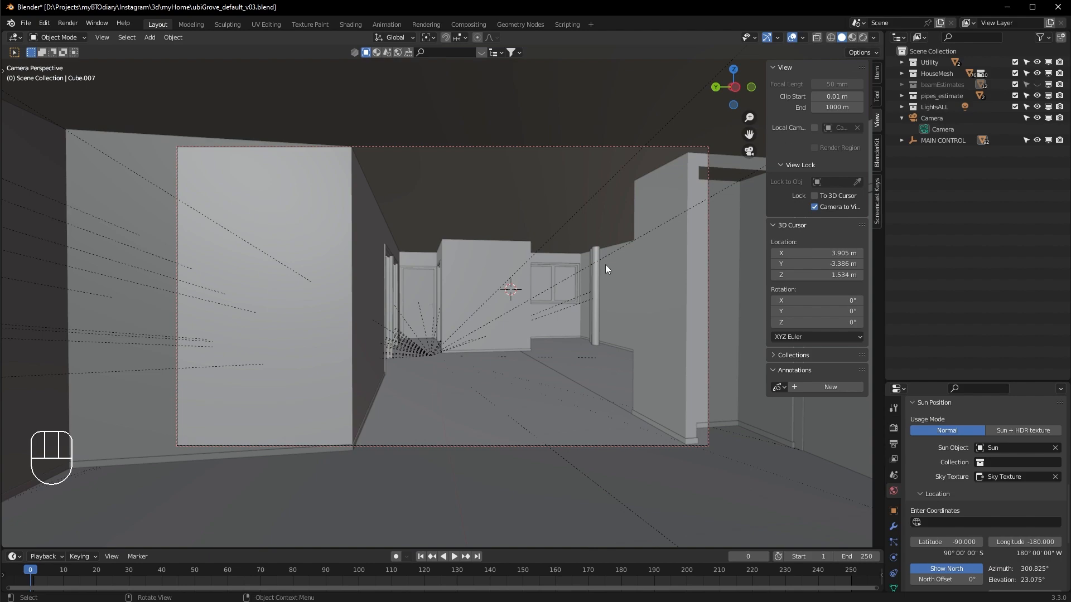
# Step: Render the interior camera view as a test and close the render window
pyautogui.press('F12')
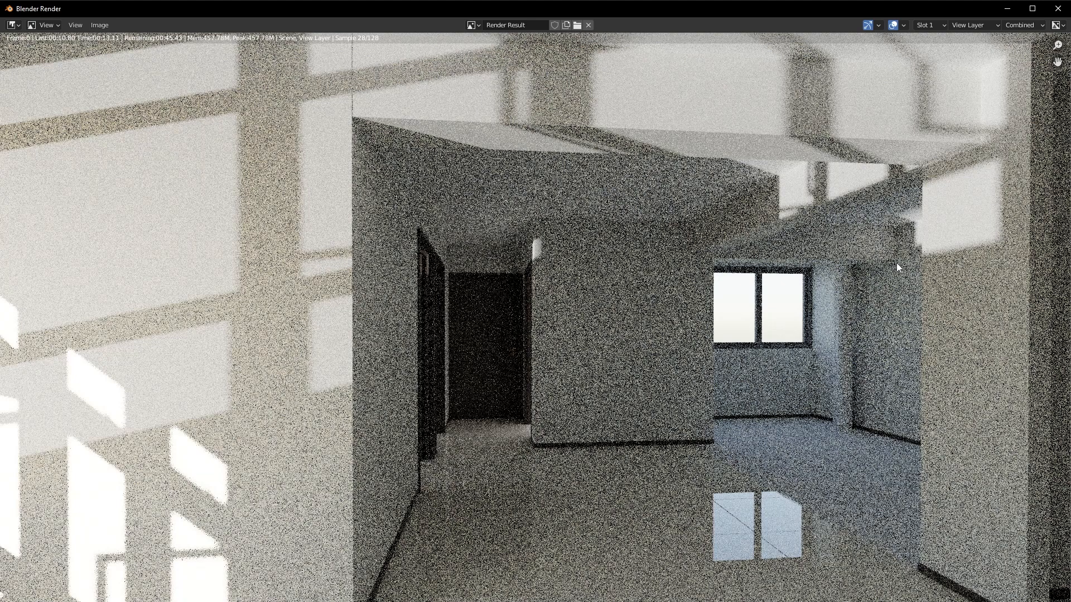
pyautogui.doubleClick(973, 11)
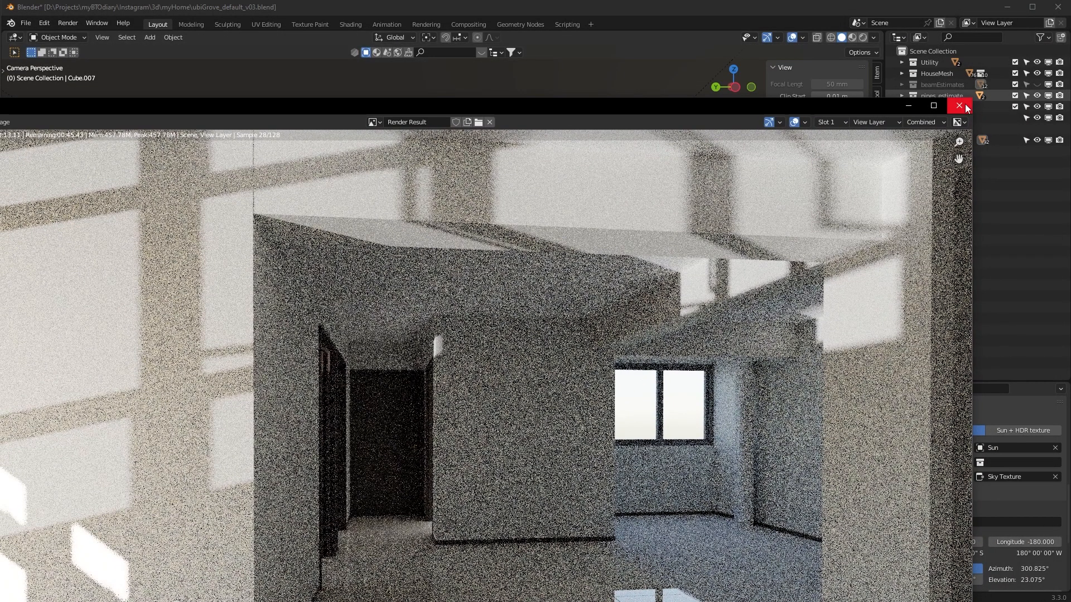
pyautogui.click(960, 107)
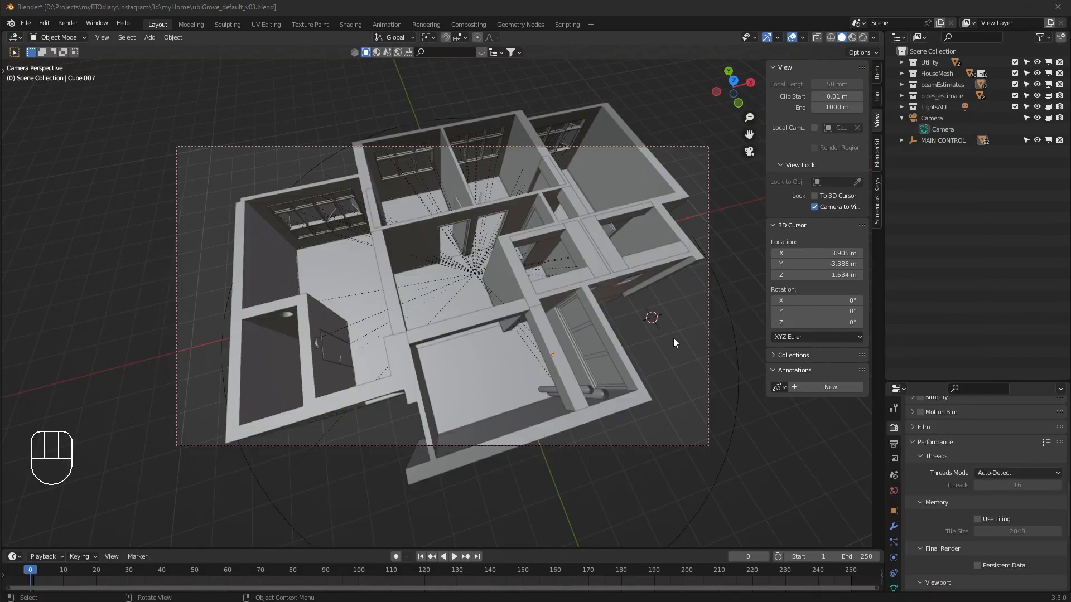
# Step: Unlock the camera from the view, leave the camera perspective and select the MAIN CONTROL circle around the house
pyautogui.scroll(-2, 677, 307)
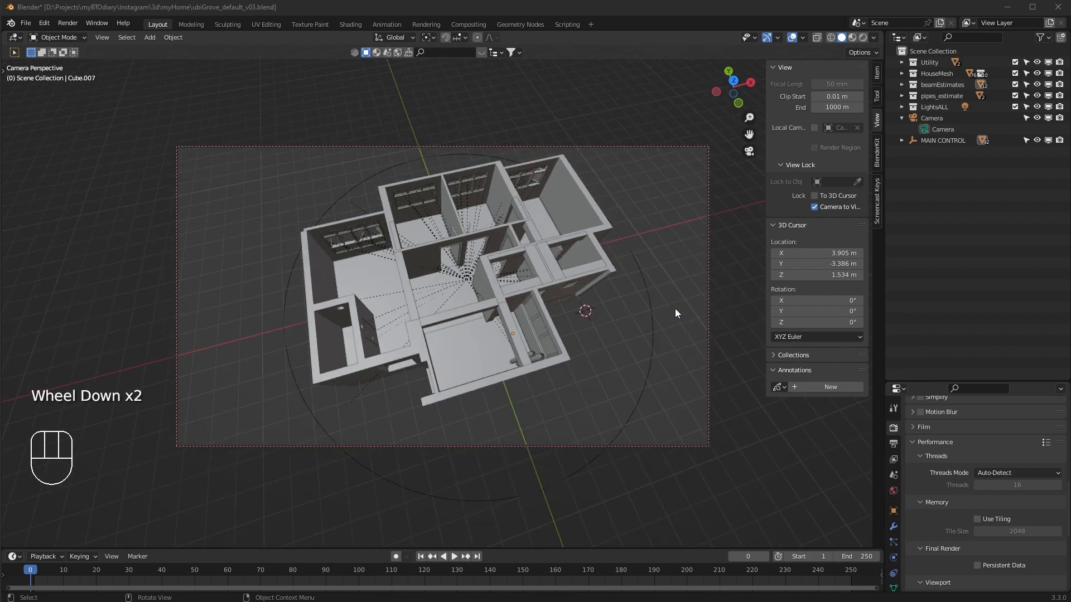
pyautogui.scroll(2, 674, 309)
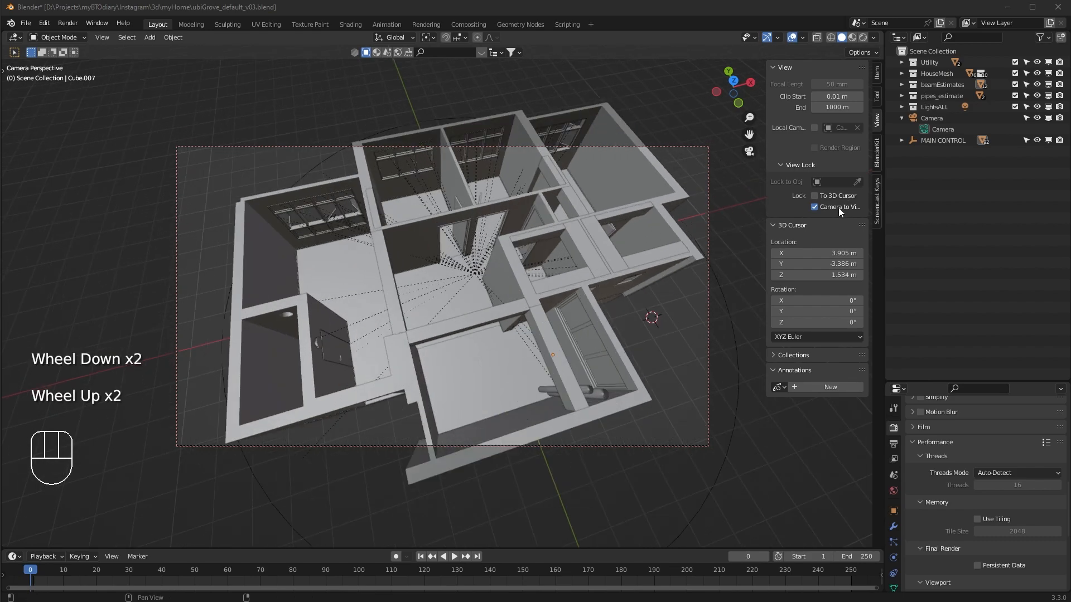
pyautogui.click(838, 208)
pyautogui.scroll(-2, 551, 327)
pyautogui.scroll(1, 558, 329)
pyautogui.moveTo(558, 329); pyautogui.dragTo(540, 296, button='middle')
pyautogui.scroll(-1, 568, 327)
pyautogui.scroll(-1, 568, 327)
pyautogui.click(622, 346)
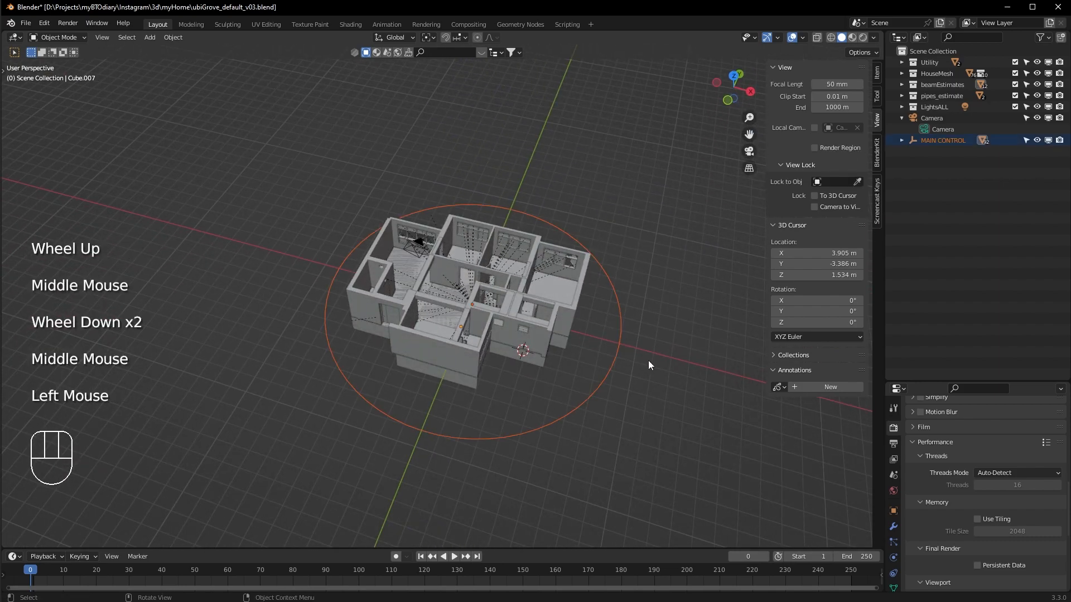
pyautogui.scroll(2, 589, 315)
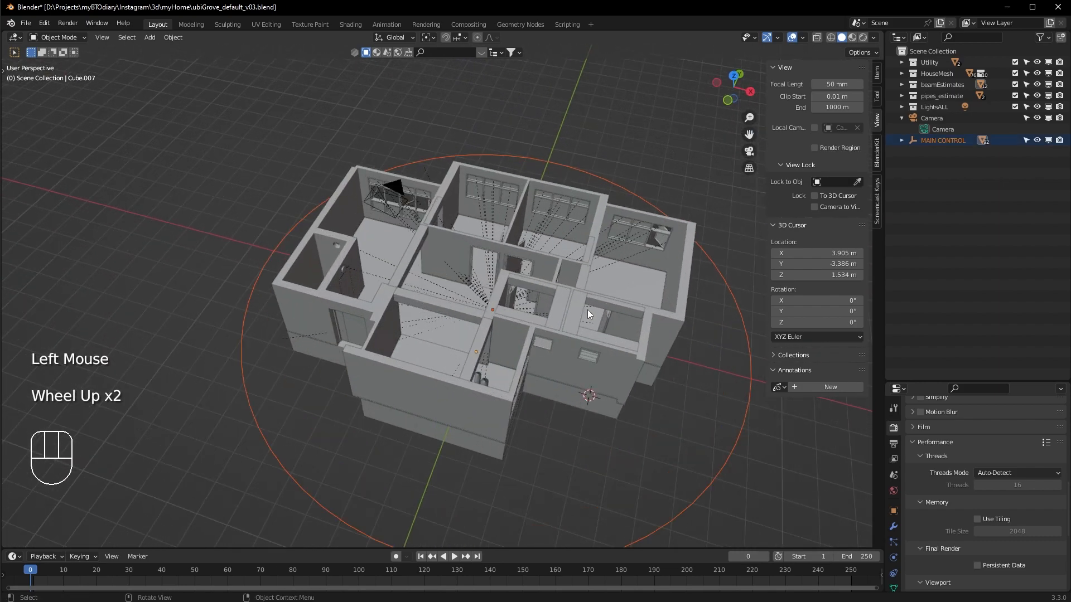
pyautogui.keyDown('shift'); pyautogui.moveTo(588, 312); pyautogui.dragTo(586, 392, button='middle'); pyautogui.keyUp('shift')
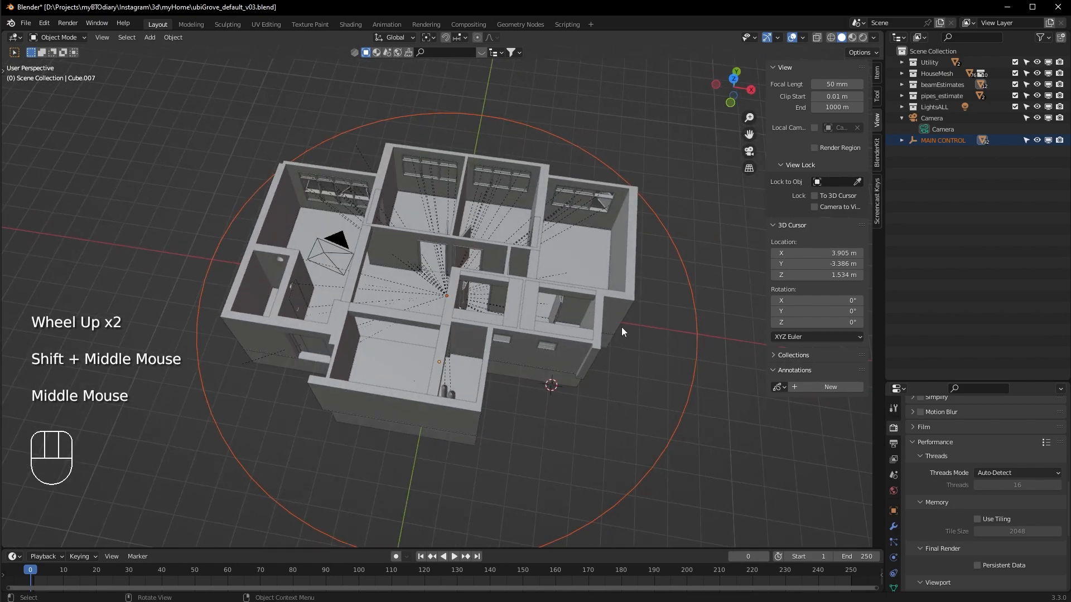
pyautogui.scroll(-1, 511, 314)
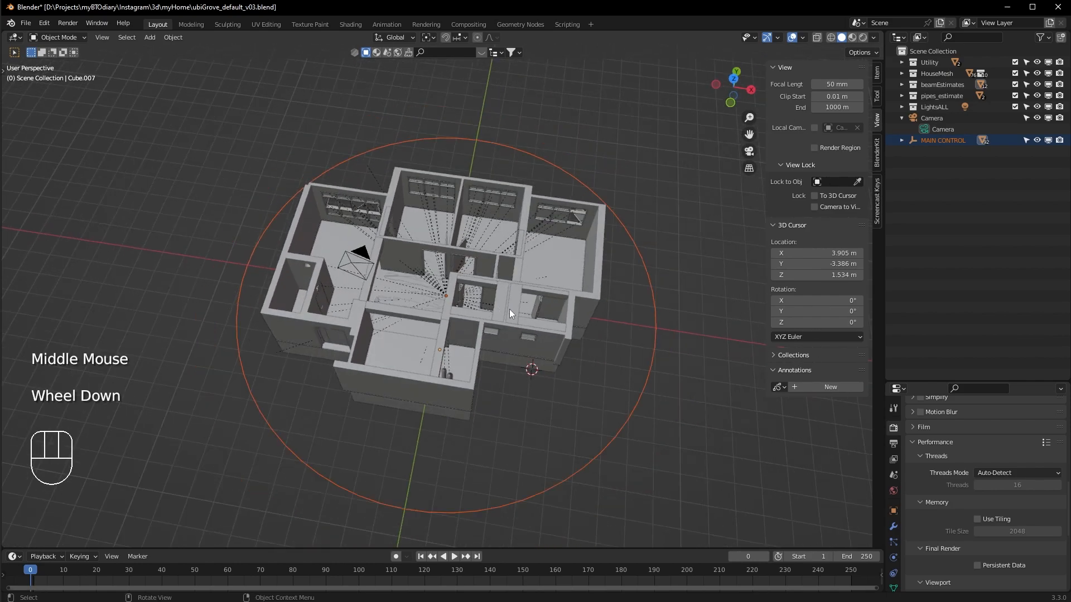
pyautogui.click(642, 304)
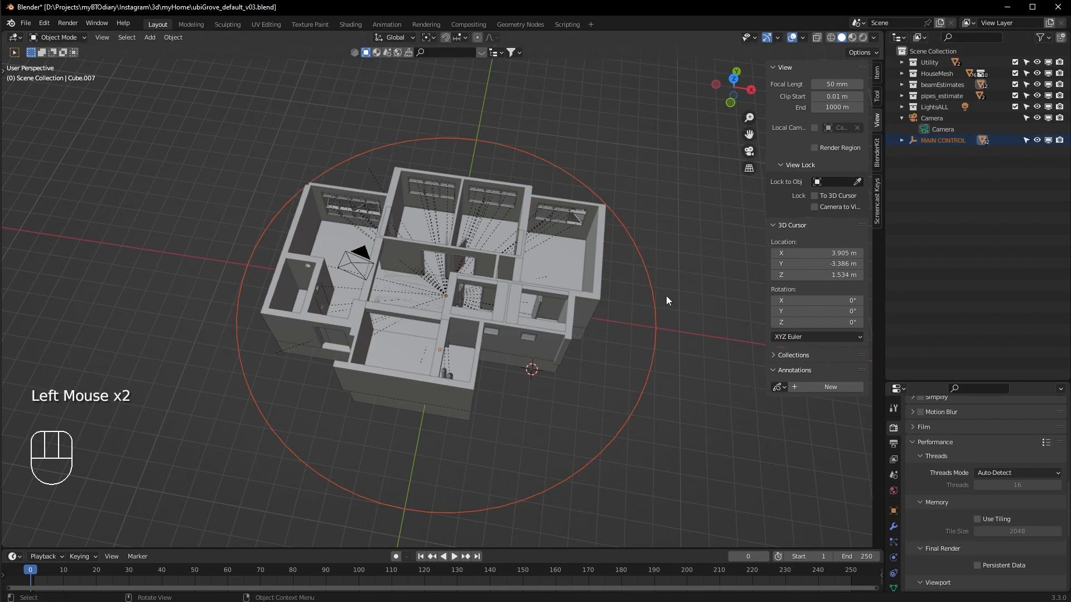
# Step: Try moving the MAIN CONTROL object and rotating it about the global Z axis, cancelling both transforms
pyautogui.moveTo(627, 339); pyautogui.dragTo(638, 343, button='middle')
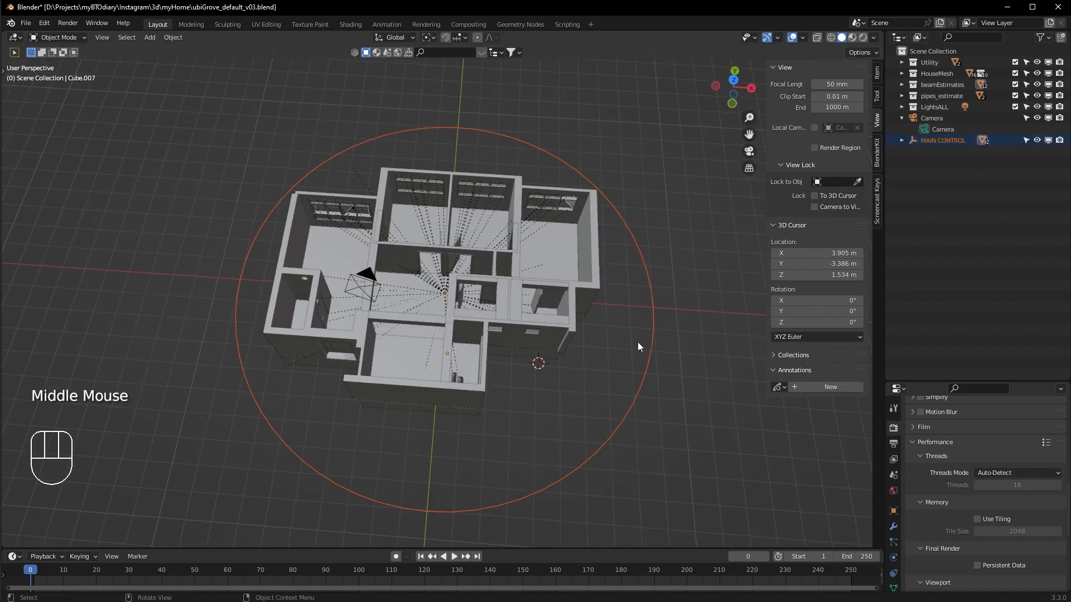
pyautogui.press('g')
pyautogui.rightClick(612, 354)
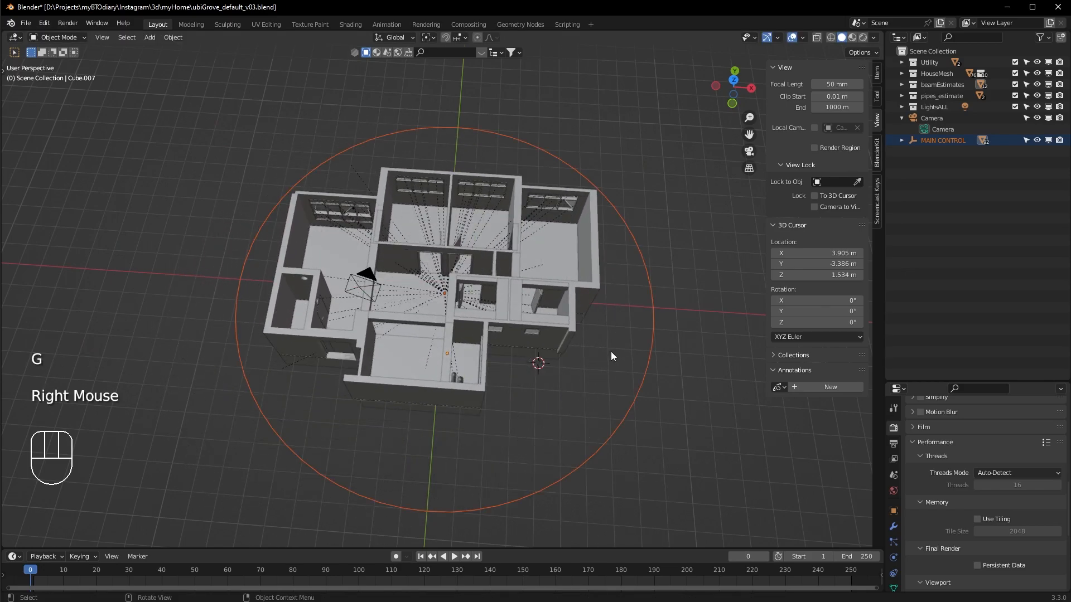
pyautogui.press('r')
pyautogui.press('z')
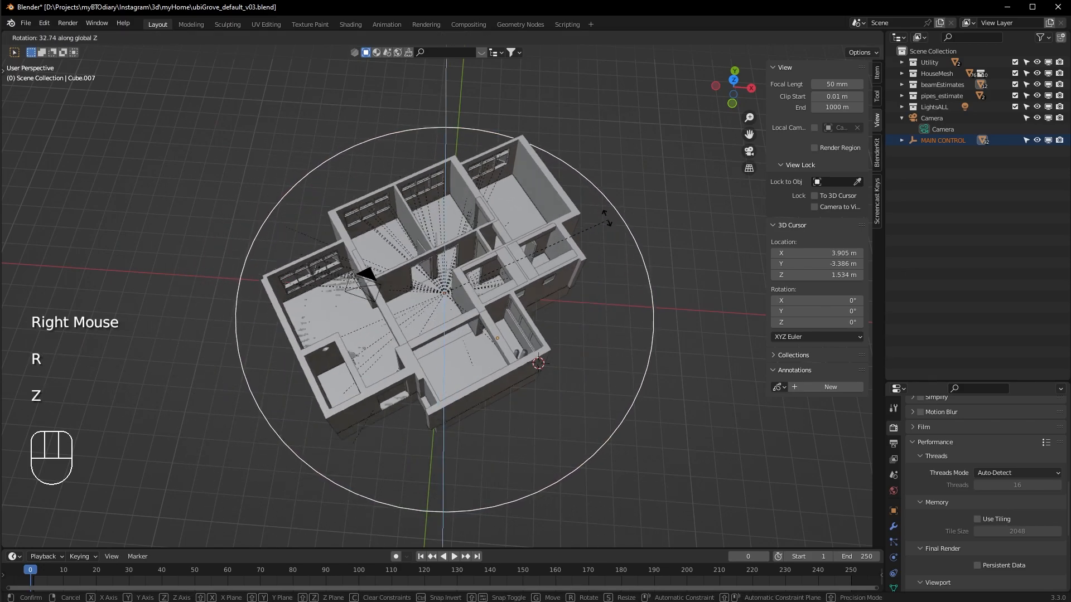
pyautogui.rightClick(562, 454)
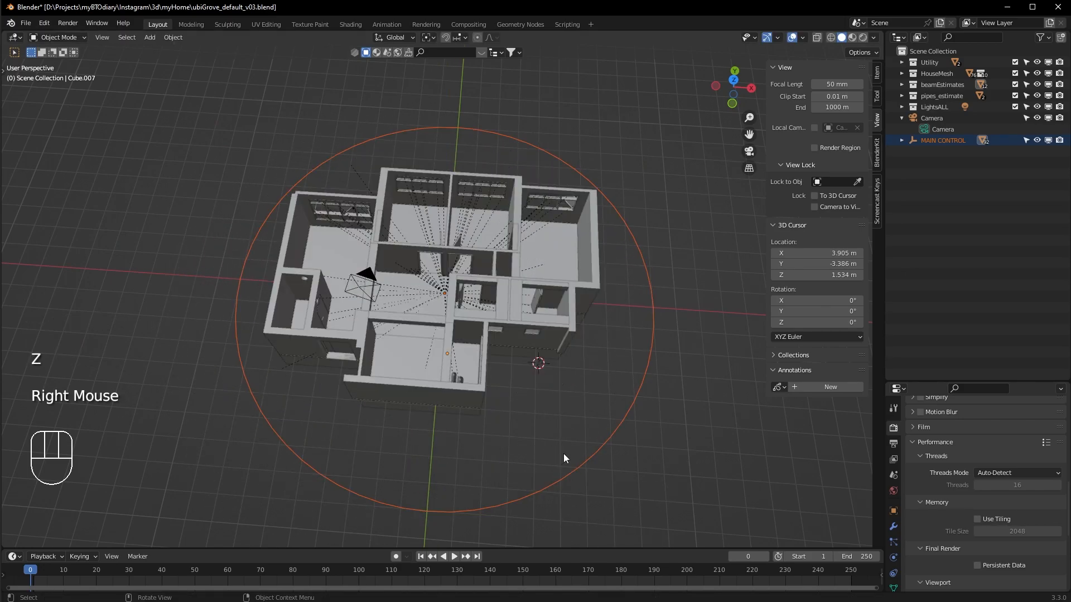
# Step: Mirror the whole house by scaling MAIN CONTROL to about -0.999 along the global X axis
pyautogui.moveTo(655, 369); pyautogui.dragTo(611, 359, button='middle')
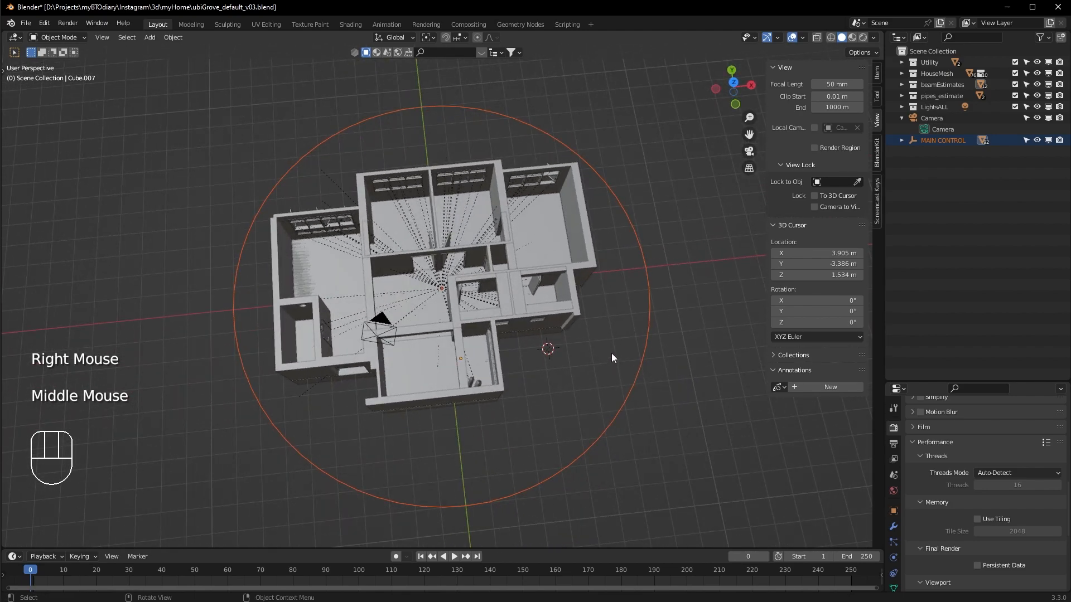
pyautogui.press('s')
pyautogui.press('x')
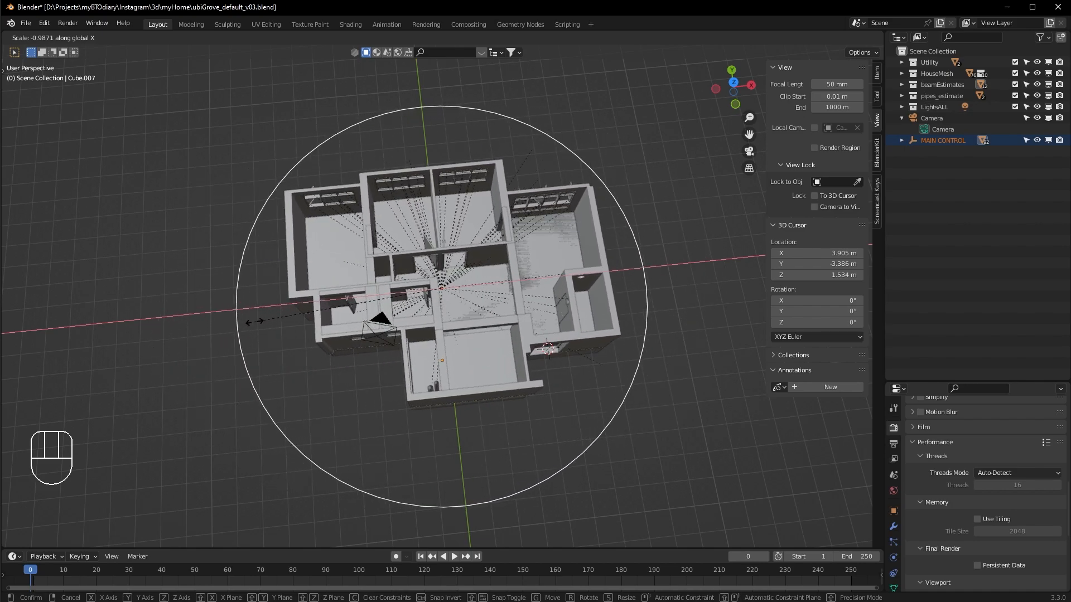
pyautogui.click(253, 322)
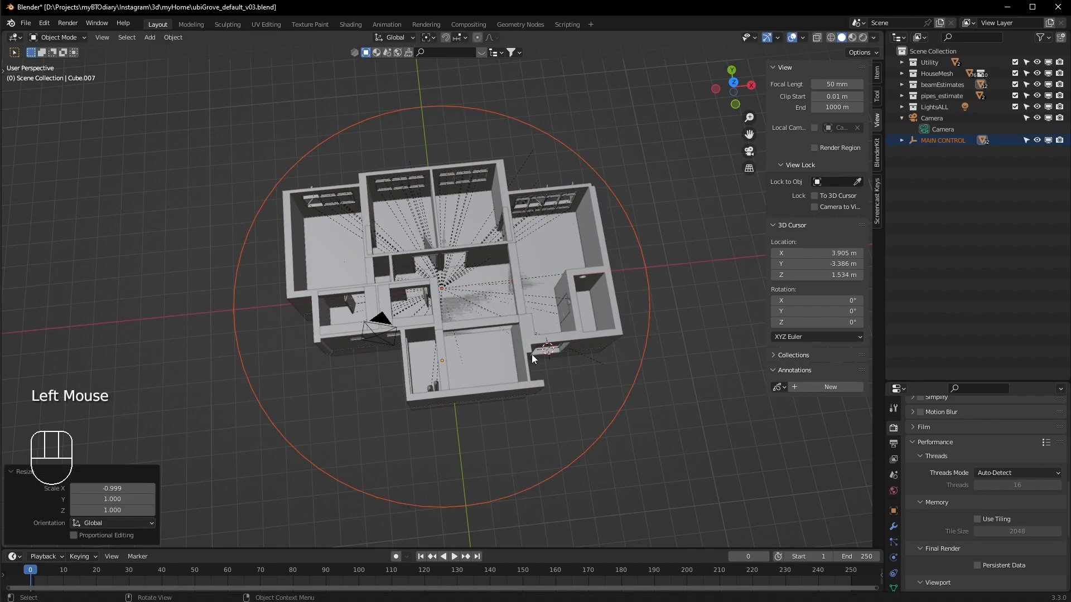
# Step: Inspect the mirrored house from several sides, previewing it in Rendered shading before returning to Solid shading
pyautogui.moveTo(424, 341); pyautogui.dragTo(633, 339, button='middle')
pyautogui.scroll(3, 602, 344)
pyautogui.moveTo(592, 378); pyautogui.dragTo(558, 300, button='middle')
pyautogui.scroll(-1, 558, 301)
pyautogui.click(865, 37)
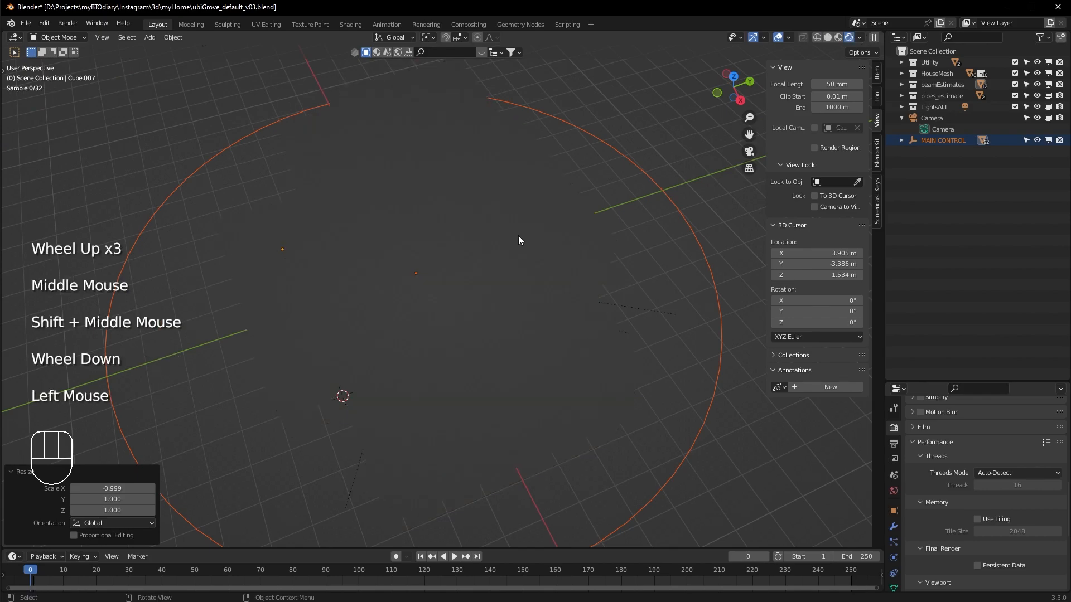
pyautogui.scroll(1, 504, 320)
pyautogui.moveTo(504, 321)
pyautogui.mouseDown(button='middle')
pyautogui.moveTo(600, 299)
pyautogui.moveTo(841, 117)
pyautogui.mouseUp(button='middle')
pyautogui.click(827, 37)
pyautogui.scroll(-2, 560, 401)
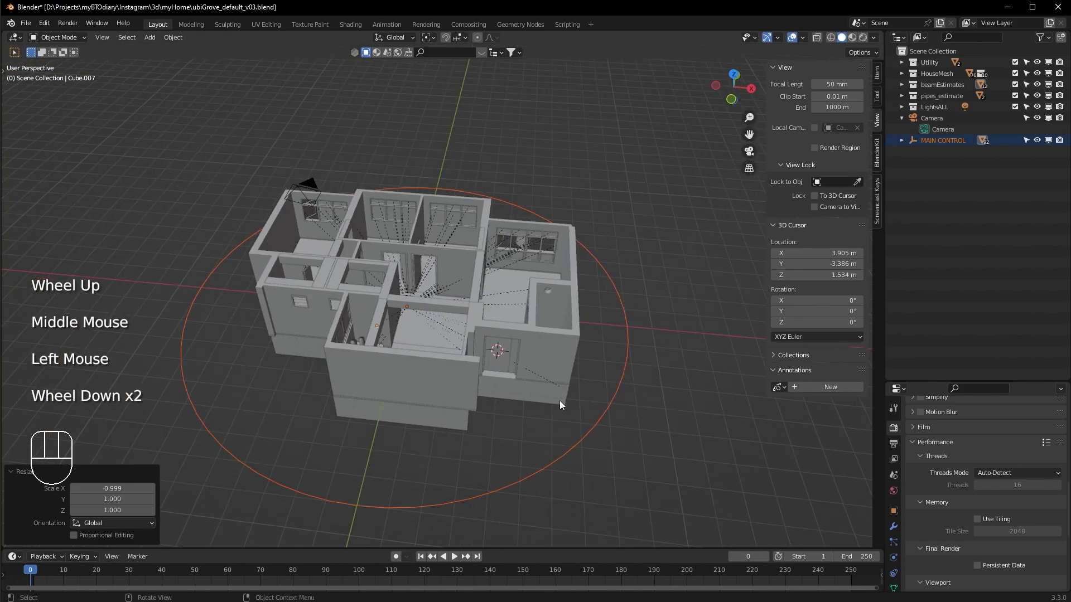
# Step: Undo the mirroring of the house
pyautogui.scroll(1, 566, 397)
pyautogui.moveTo(665, 367); pyautogui.dragTo(676, 388, button='middle')
pyautogui.hotkey('ctrl', 'z')
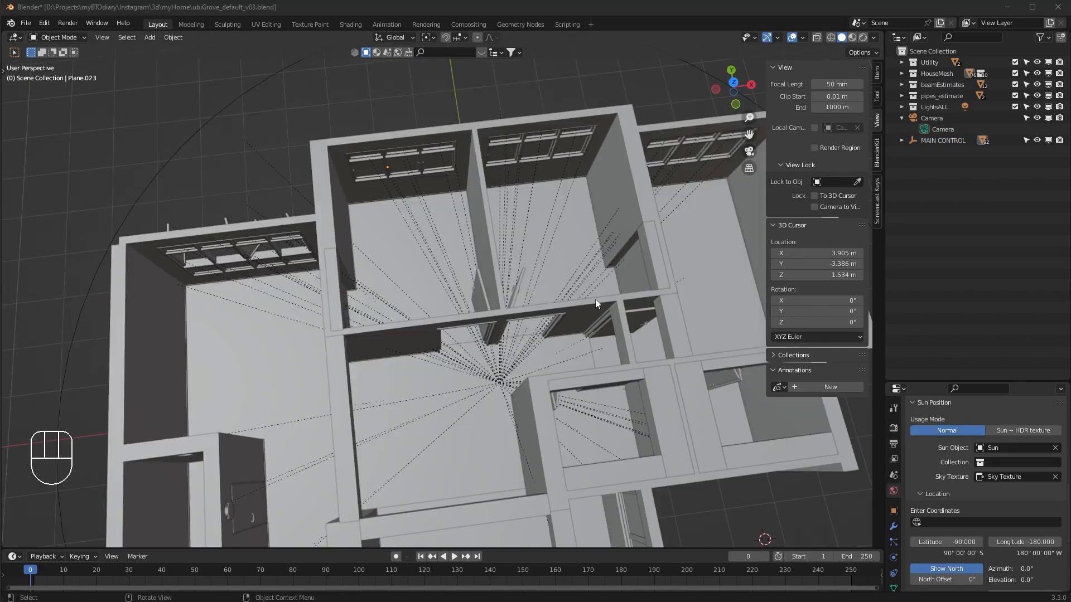
# Step: Inspect the rooms from above and up close, and select the ceilingONLY object covering the house
pyautogui.moveTo(595, 298); pyautogui.dragTo(526, 333, button='middle')
pyautogui.scroll(1, 572, 336)
pyautogui.scroll(1, 573, 302)
pyautogui.scroll(-3, 361, 225)
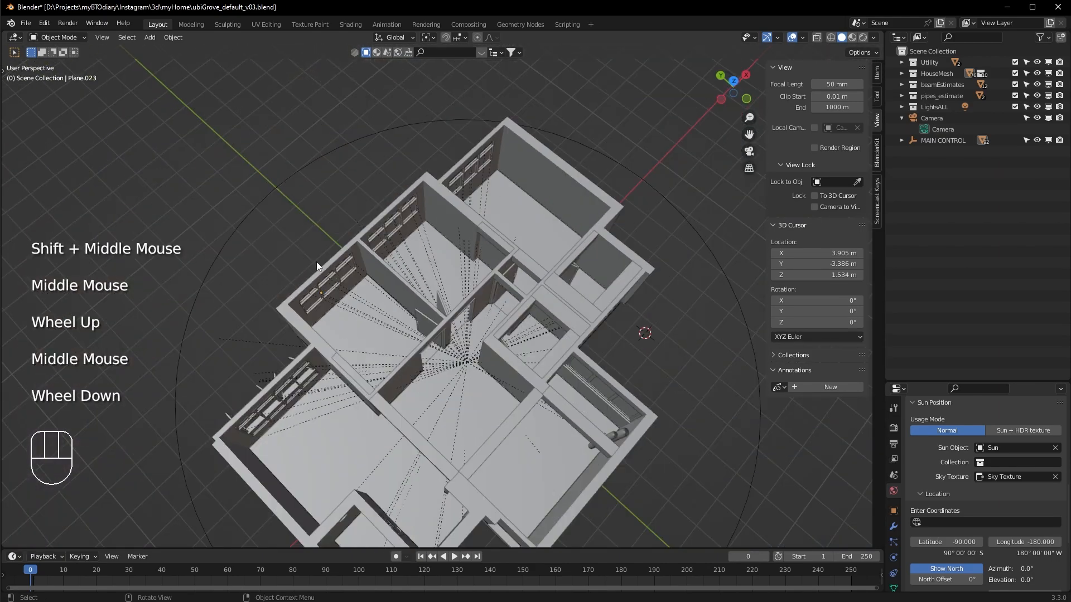
pyautogui.moveTo(548, 239); pyautogui.dragTo(512, 387, button='middle')
pyautogui.scroll(2, 494, 402)
pyautogui.scroll(2, 523, 344)
pyautogui.keyDown('shift'); pyautogui.moveTo(605, 283); pyautogui.dragTo(526, 154, button='middle'); pyautogui.keyUp('shift')
pyautogui.click(528, 154)
pyautogui.moveTo(609, 209); pyautogui.dragTo(587, 220, button='middle')
pyautogui.scroll(-6, 524, 256)
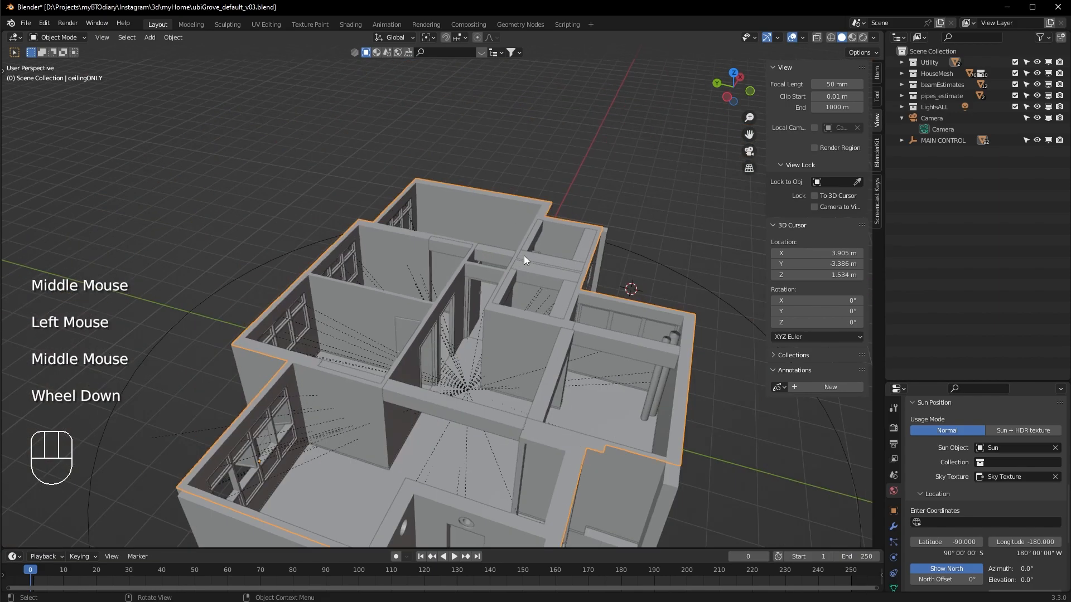
# Step: Select the MB_door object in the doorway near the middle of the house
pyautogui.scroll(-2, 501, 285)
pyautogui.moveTo(479, 308); pyautogui.dragTo(542, 190, button='middle')
pyautogui.click(482, 236)
pyautogui.moveTo(574, 272); pyautogui.dragTo(458, 302, button='middle')
pyautogui.click(458, 304)
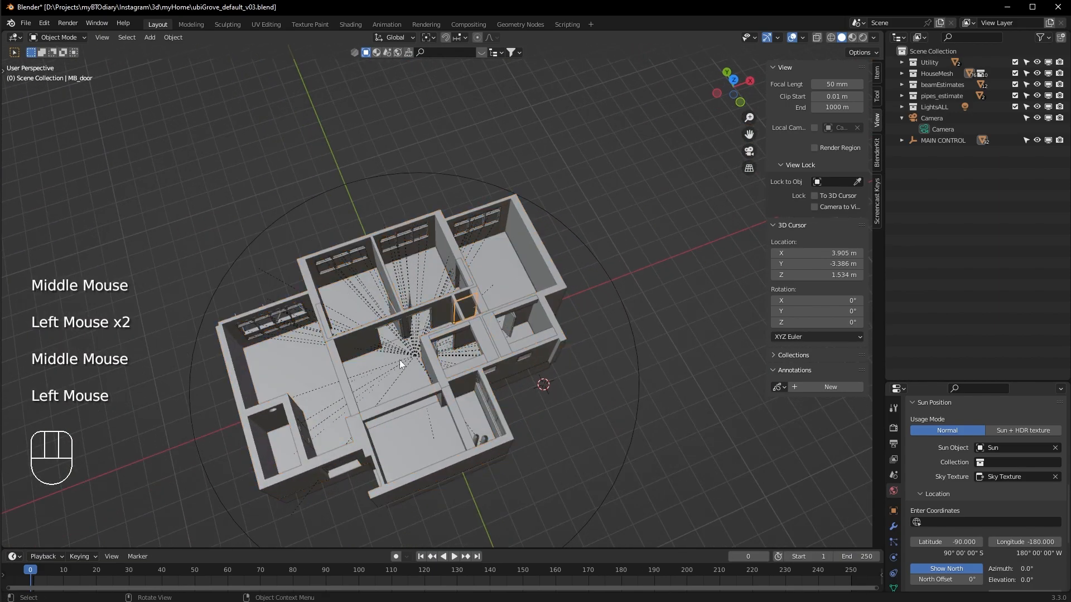
# Step: Examine the corridor and its ceiling from floor level, and select the ceilingONLY object again from above
pyautogui.scroll(3, 399, 363)
pyautogui.moveTo(399, 363); pyautogui.dragTo(497, 234, button='middle')
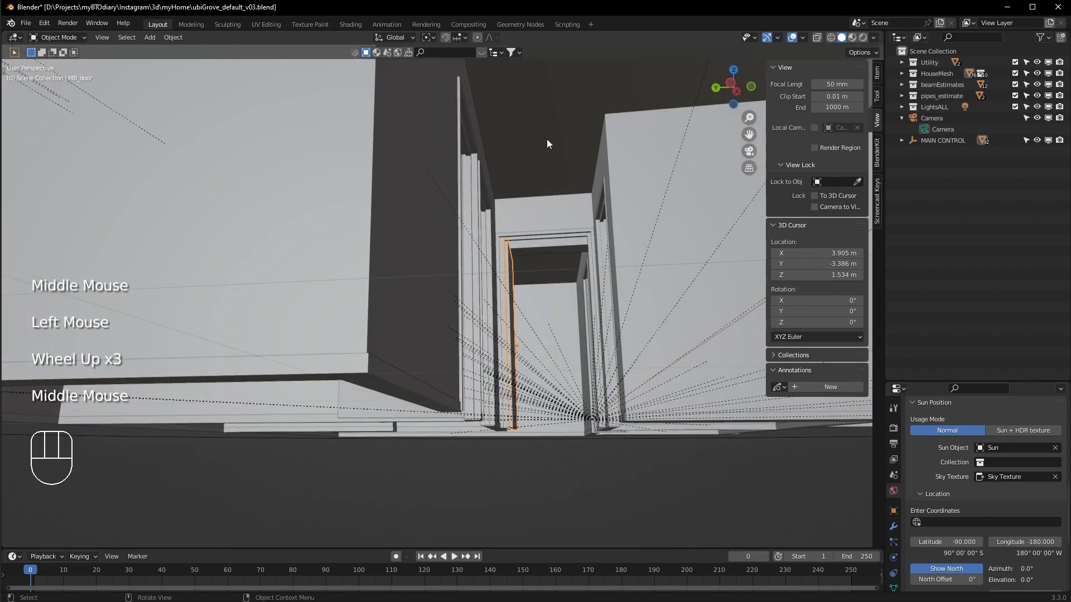
pyautogui.moveTo(565, 138); pyautogui.dragTo(467, 240, button='middle')
pyautogui.scroll(-2, 588, 176)
pyautogui.scroll(2, 588, 176)
pyautogui.scroll(-1, 553, 220)
pyautogui.scroll(-1, 478, 303)
pyautogui.keyDown('shift'); pyautogui.moveTo(468, 240); pyautogui.dragTo(514, 258, button='middle'); pyautogui.keyUp('shift')
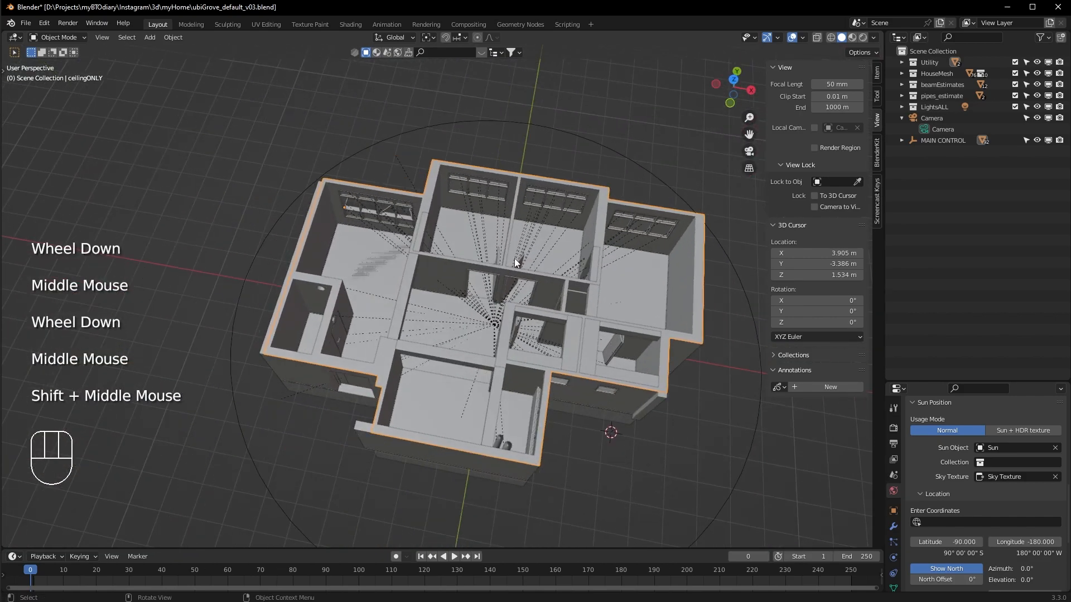
# Step: Try to move the ceilingONLY object off the house, and examine the room doorways from above
pyautogui.press('g')
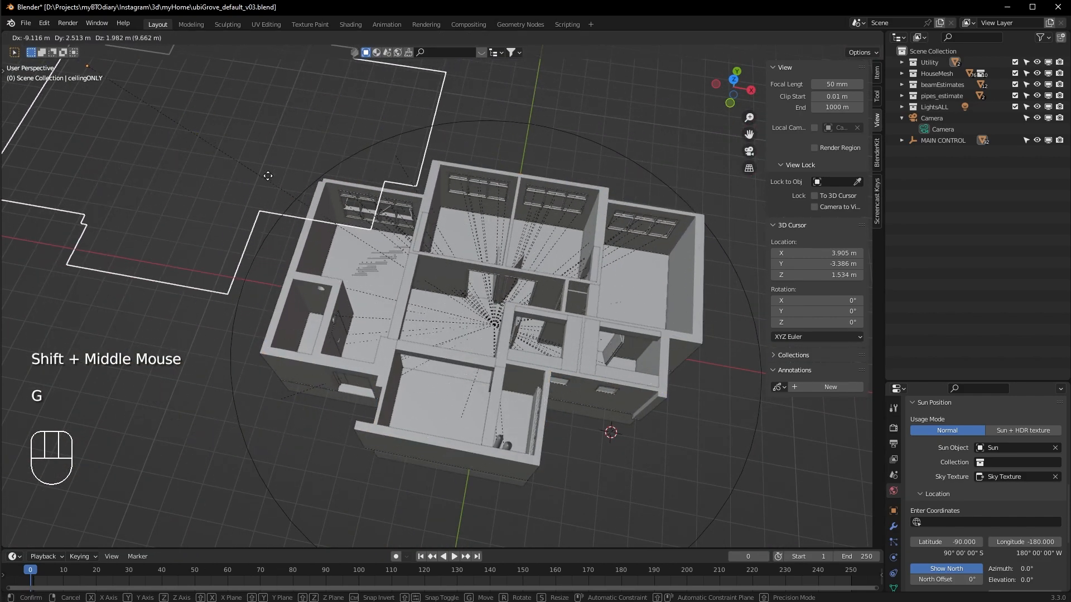
pyautogui.rightClick(445, 316)
pyautogui.scroll(2, 446, 315)
pyautogui.scroll(2, 449, 296)
pyautogui.moveTo(446, 315); pyautogui.dragTo(661, 328, button='middle')
pyautogui.scroll(1, 559, 372)
pyautogui.moveTo(559, 372); pyautogui.dragTo(366, 280, button='middle')
pyautogui.scroll(-1, 495, 343)
pyautogui.scroll(-1, 495, 344)
pyautogui.scroll(2, 456, 229)
pyautogui.moveTo(457, 229); pyautogui.dragTo(568, 96, button='middle')
pyautogui.moveTo(437, 350); pyautogui.dragTo(454, 305, button='middle')
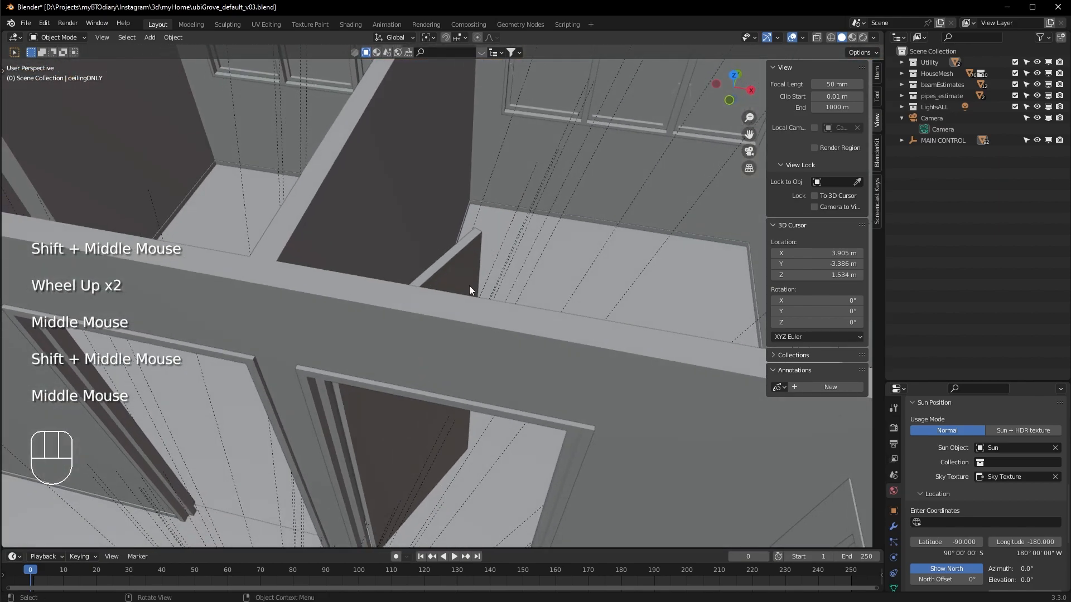
# Step: Swing the lower window panel open by rotating it about the global Z axis
pyautogui.keyDown('shift'); pyautogui.moveTo(569, 148); pyautogui.dragTo(486, 256, button='middle'); pyautogui.keyUp('shift')
pyautogui.scroll(2, 429, 331)
pyautogui.scroll(-2, 370, 394)
pyautogui.keyDown('shift'); pyautogui.moveTo(370, 393); pyautogui.dragTo(435, 329, button='middle'); pyautogui.keyUp('shift')
pyautogui.scroll(3, 469, 292)
pyautogui.moveTo(469, 293); pyautogui.dragTo(377, 256, button='middle')
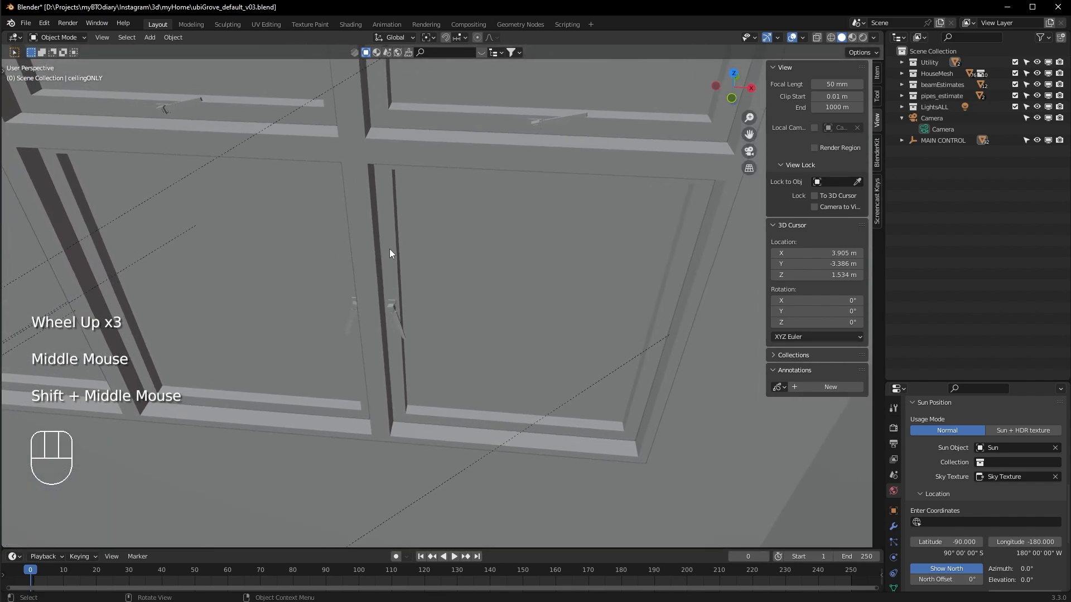
pyautogui.click(389, 253)
pyautogui.moveTo(510, 311); pyautogui.dragTo(381, 234, button='middle')
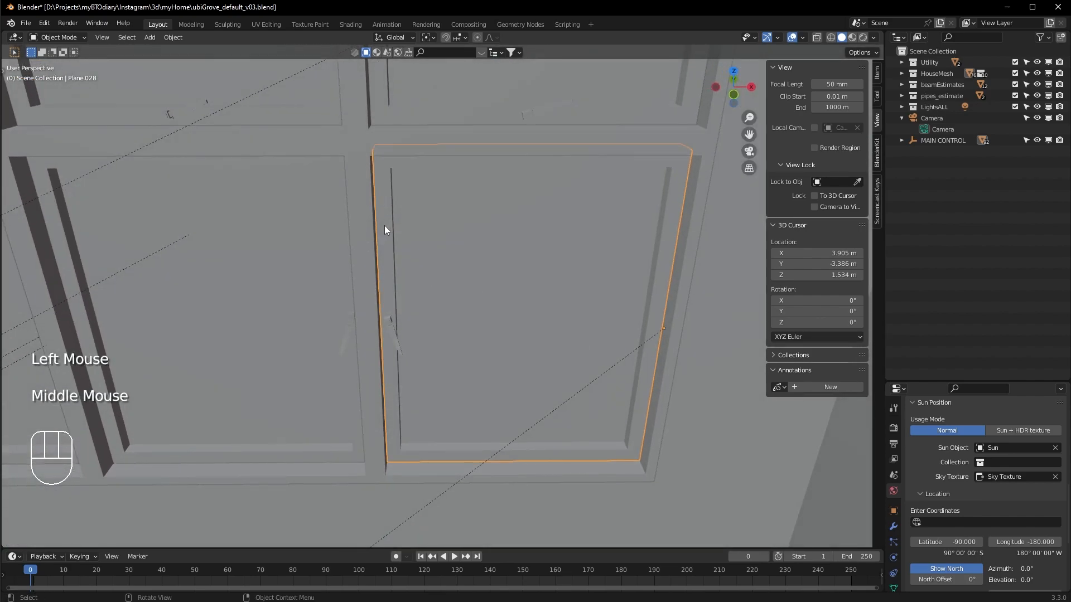
pyautogui.press('r')
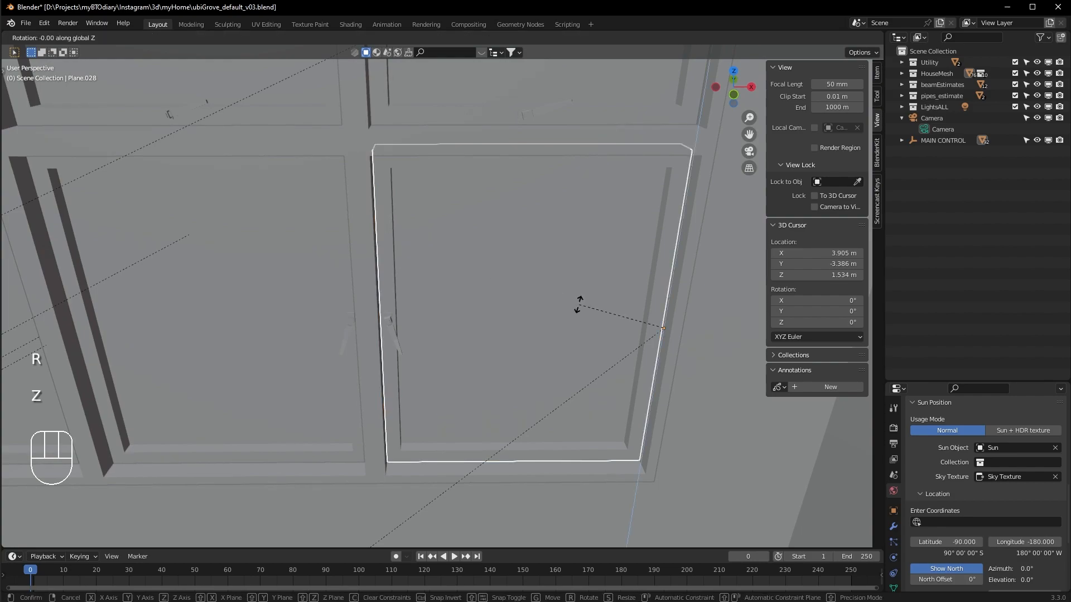
pyautogui.click(620, 229)
# Step: Tilt the upper window panel above the opened one by rotating it about the X axis
pyautogui.scroll(-2, 588, 266)
pyautogui.keyDown('shift'); pyautogui.moveTo(588, 266); pyautogui.dragTo(386, 296, button='middle'); pyautogui.keyUp('shift')
pyautogui.click(386, 296)
pyautogui.press('r')
pyautogui.press('x')
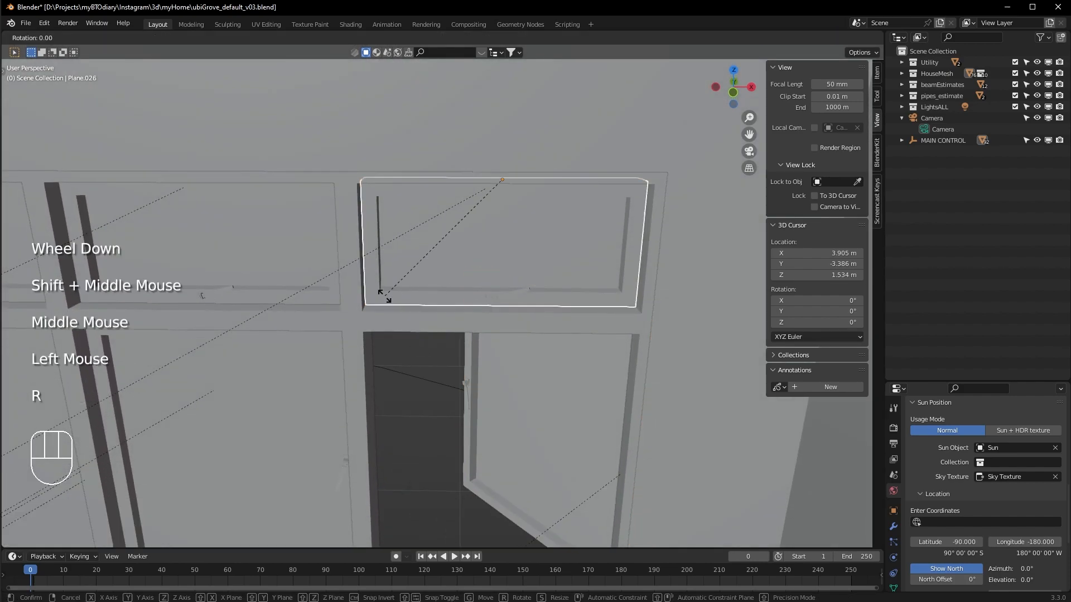
pyautogui.click(483, 300)
# Step: Rotate the MB_door object by about -31.9° around the global Z axis
pyautogui.scroll(-1, 483, 299)
pyautogui.moveTo(482, 299); pyautogui.dragTo(410, 321, button='middle')
pyautogui.scroll(-2, 401, 327)
pyautogui.scroll(-1, 398, 318)
pyautogui.scroll(2, 447, 307)
pyautogui.click(402, 316)
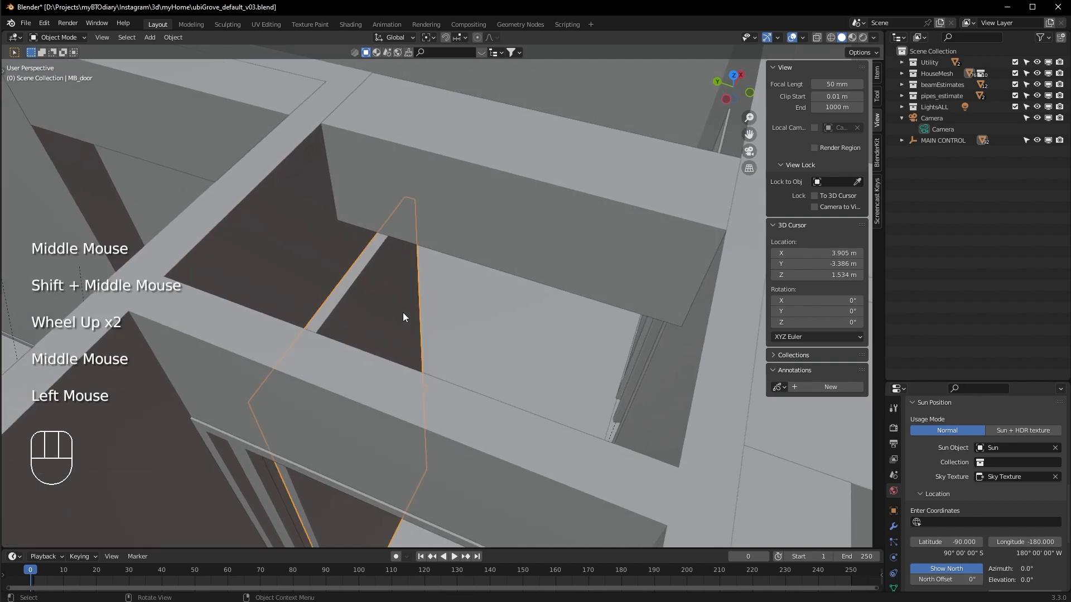
pyautogui.press('r')
pyautogui.press('z')
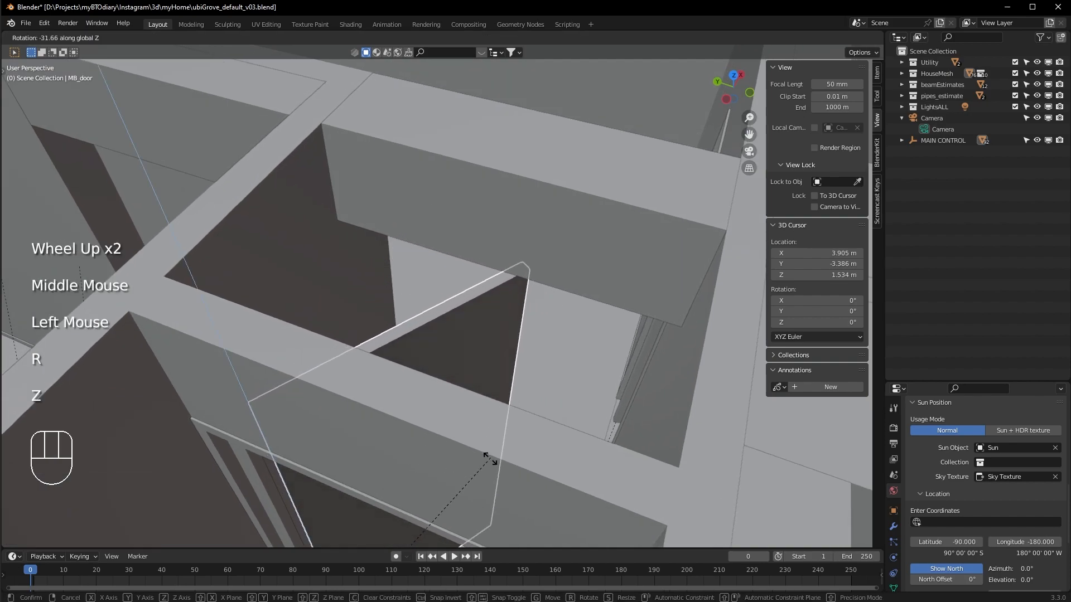
pyautogui.click(489, 461)
# Step: Rotate MB_door again around the global Z axis by about -413° to line it up with its door frame
pyautogui.scroll(-1, 490, 461)
pyautogui.keyDown('shift'); pyautogui.moveTo(490, 461); pyautogui.dragTo(595, 333, button='middle'); pyautogui.keyUp('shift')
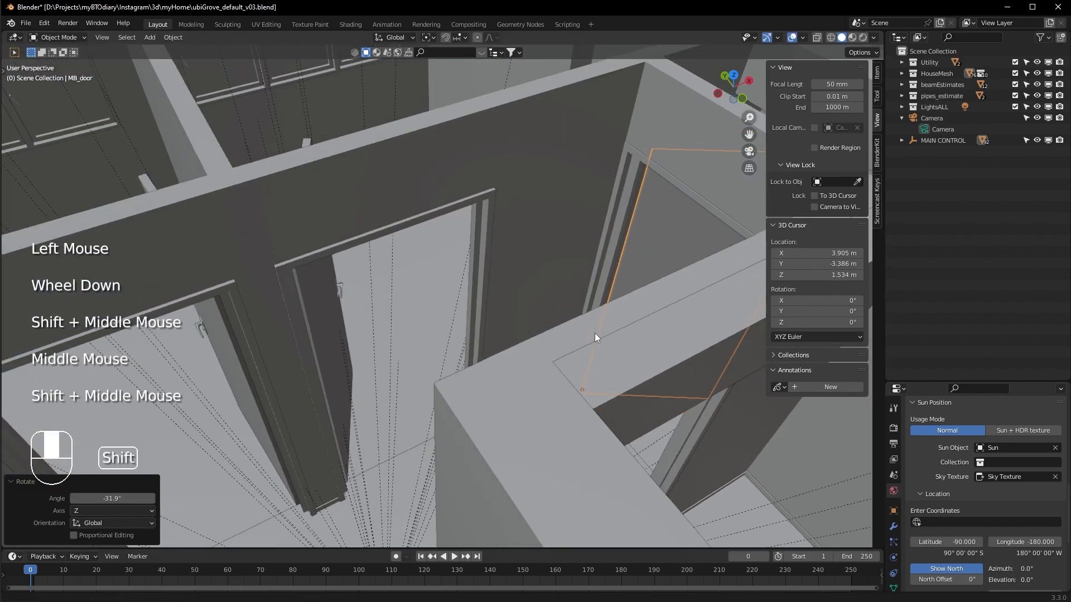
pyautogui.press('r')
pyautogui.press('z')
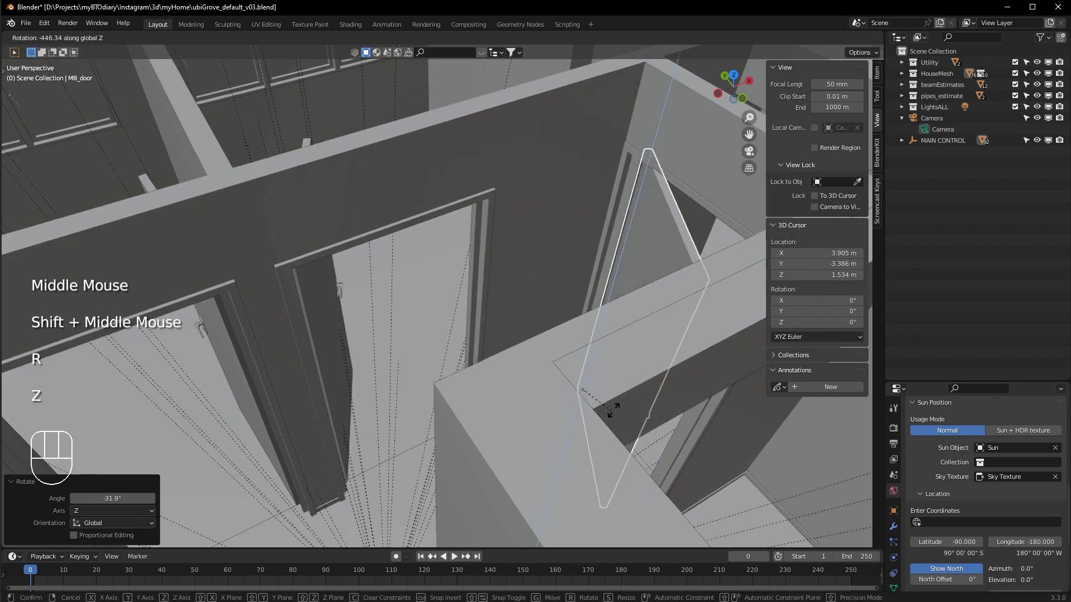
pyautogui.click(622, 354)
pyautogui.scroll(-1, 623, 353)
pyautogui.keyDown('shift'); pyautogui.moveTo(624, 352); pyautogui.dragTo(546, 393, button='middle'); pyautogui.keyUp('shift')
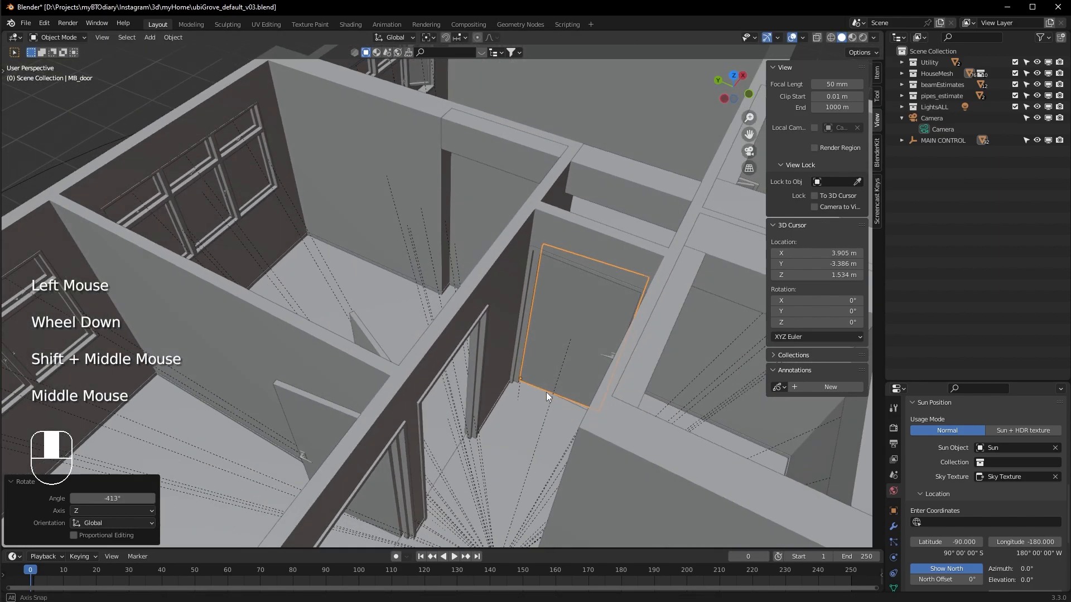
# Step: Select the panels of the folding door in the small room's doorway and examine them up close
pyautogui.scroll(1, 592, 345)
pyautogui.moveTo(650, 384); pyautogui.dragTo(399, 302, button='middle')
pyautogui.click(413, 301)
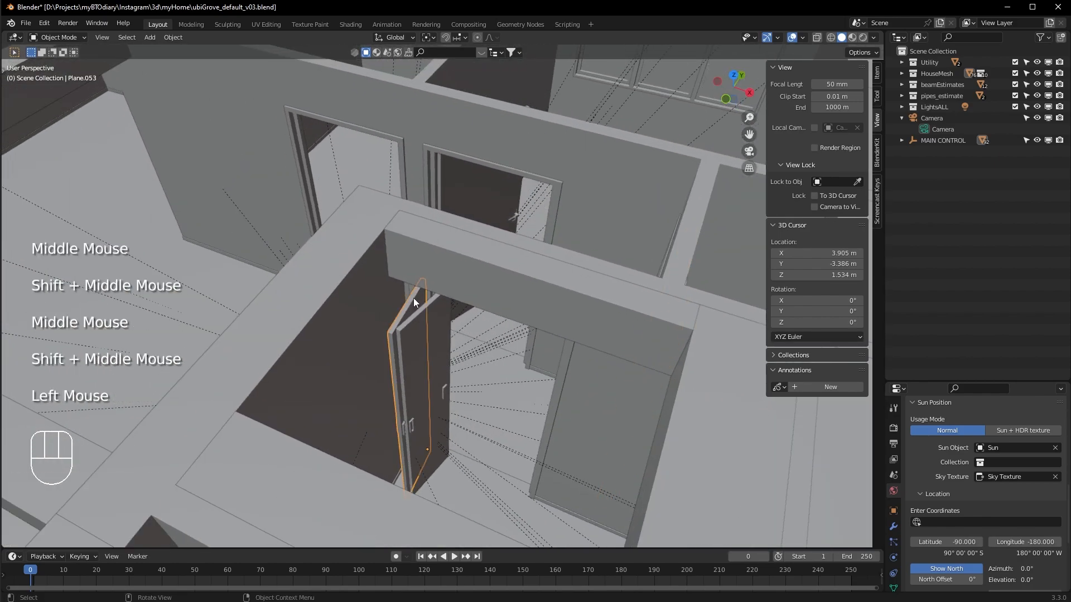
pyautogui.doubleClick(439, 329)
pyautogui.moveTo(455, 383); pyautogui.dragTo(525, 421, button='middle')
pyautogui.scroll(2, 439, 412)
pyautogui.scroll(1, 516, 366)
pyautogui.moveTo(582, 400); pyautogui.dragTo(440, 319, button='middle')
pyautogui.scroll(-1, 592, 406)
pyautogui.scroll(-1, 460, 404)
pyautogui.moveTo(460, 404); pyautogui.dragTo(446, 321, button='middle')
# Step: Try to swing the bombshelter_door object open around the global Z axis
pyautogui.keyDown('shift'); pyautogui.moveTo(690, 358); pyautogui.dragTo(550, 325, button='middle'); pyautogui.keyUp('shift')
pyautogui.moveTo(549, 324); pyautogui.dragTo(669, 385, button='middle')
pyautogui.scroll(1, 598, 387)
pyautogui.keyDown('shift'); pyautogui.moveTo(669, 385); pyautogui.dragTo(609, 351, button='middle'); pyautogui.keyUp('shift')
pyautogui.click(609, 352)
pyautogui.press('r')
pyautogui.press('z')
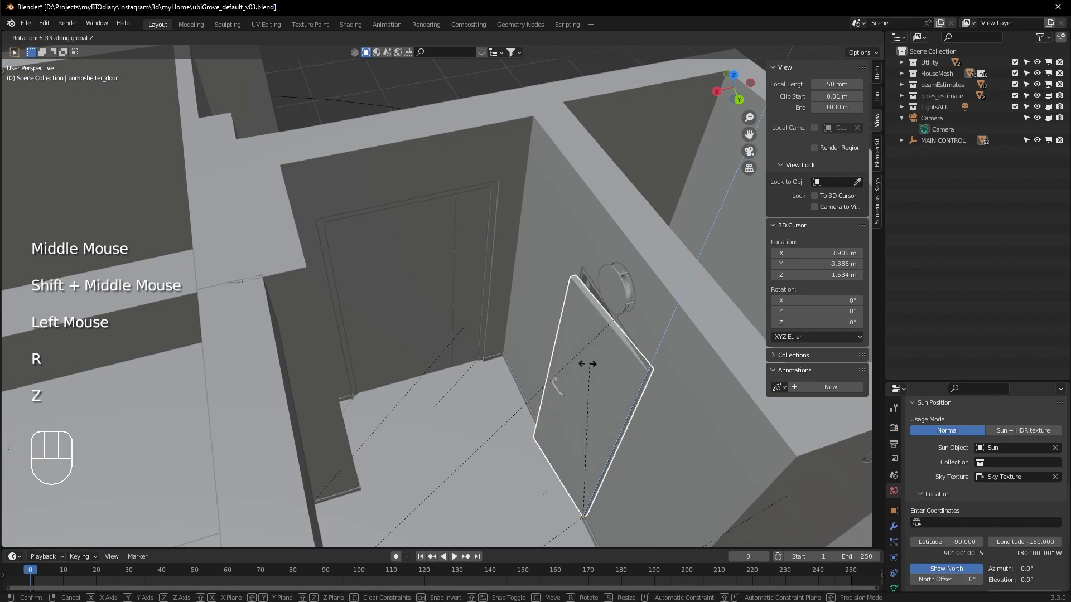
pyautogui.rightClick(605, 340)
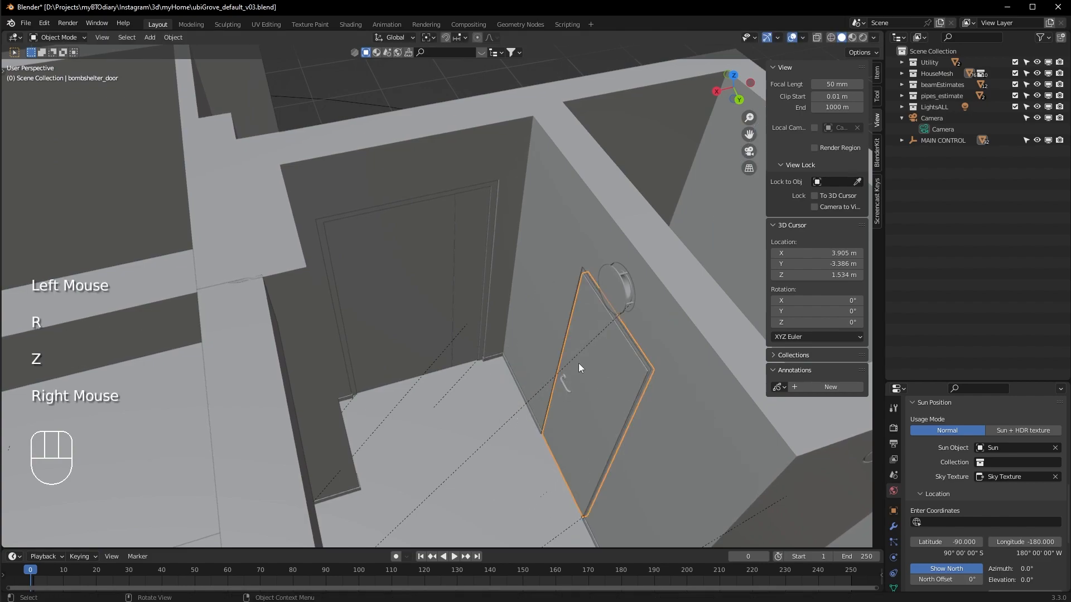
pyautogui.scroll(-2, 640, 376)
pyautogui.keyDown('shift'); pyautogui.moveTo(640, 376); pyautogui.dragTo(613, 275, button='middle'); pyautogui.keyUp('shift')
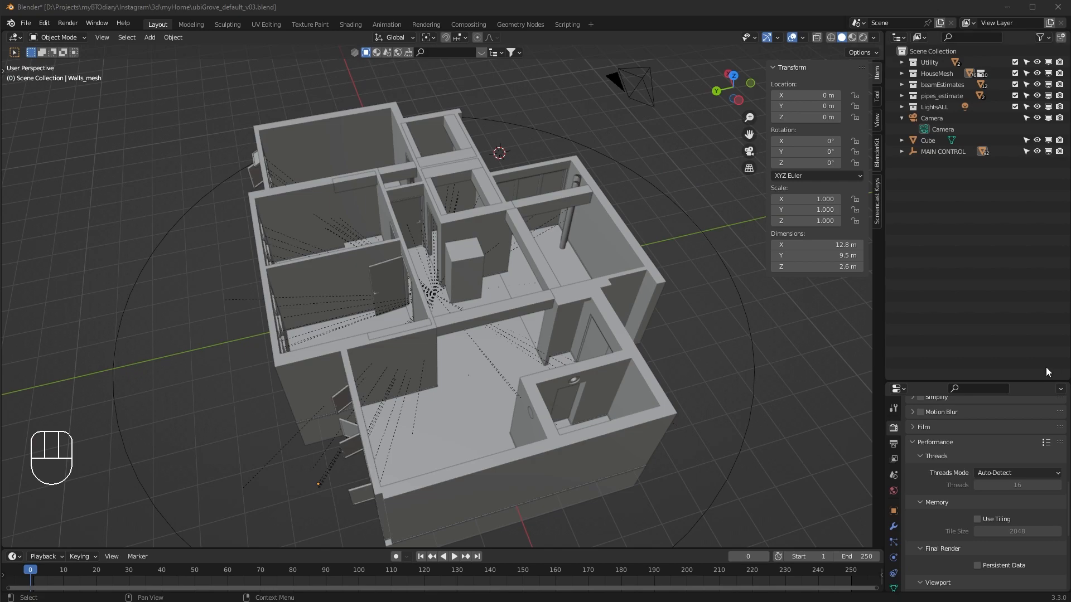
# Step: Delete the Cube object standing inside the apartment
pyautogui.click(790, 337)
pyautogui.moveTo(781, 385); pyautogui.dragTo(737, 366, button='middle')
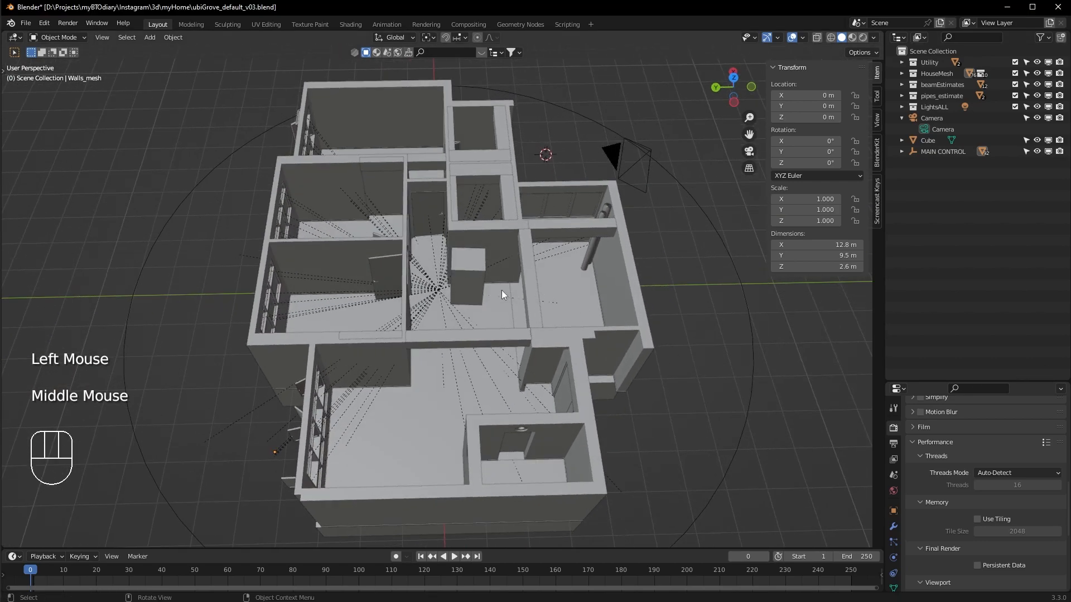
pyautogui.click(477, 274)
pyautogui.scroll(2, 497, 281)
pyautogui.moveTo(542, 312); pyautogui.dragTo(612, 295, button='middle')
pyautogui.press('x')
pyautogui.click(530, 252)
# Step: Add a 2 m cube mesh at the 3D cursor beside the apartment
pyautogui.scroll(-1, 617, 304)
pyautogui.scroll(2, 560, 360)
pyautogui.moveTo(559, 360); pyautogui.dragTo(643, 333, button='middle')
pyautogui.scroll(1, 643, 286)
pyautogui.keyDown('shift'); pyautogui.moveTo(644, 287); pyautogui.dragTo(534, 311, button='middle'); pyautogui.keyUp('shift')
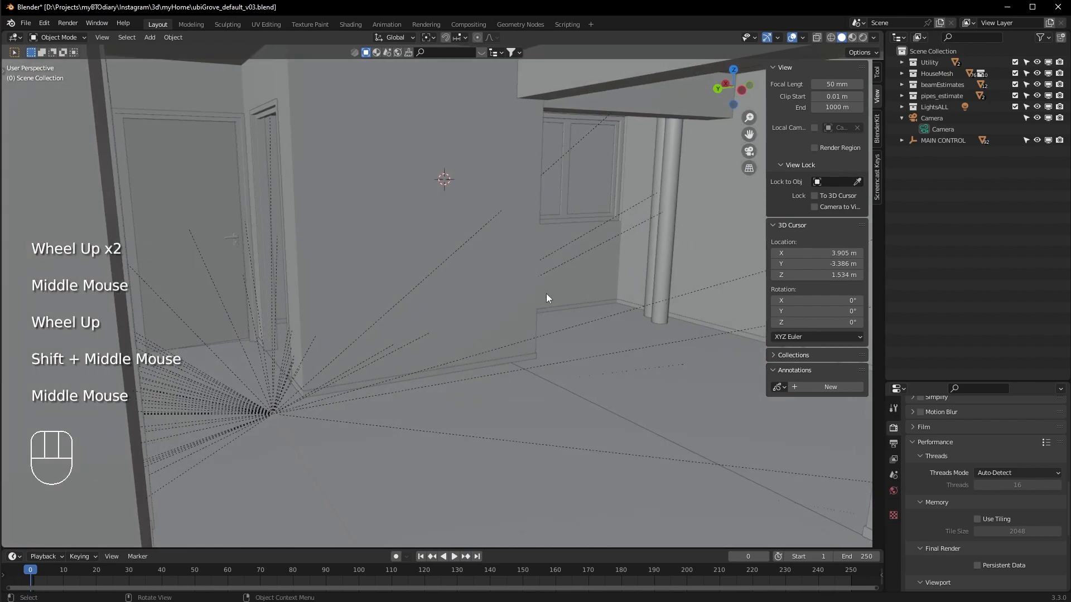
pyautogui.scroll(2, 552, 287)
pyautogui.hotkey('shift', 'a')
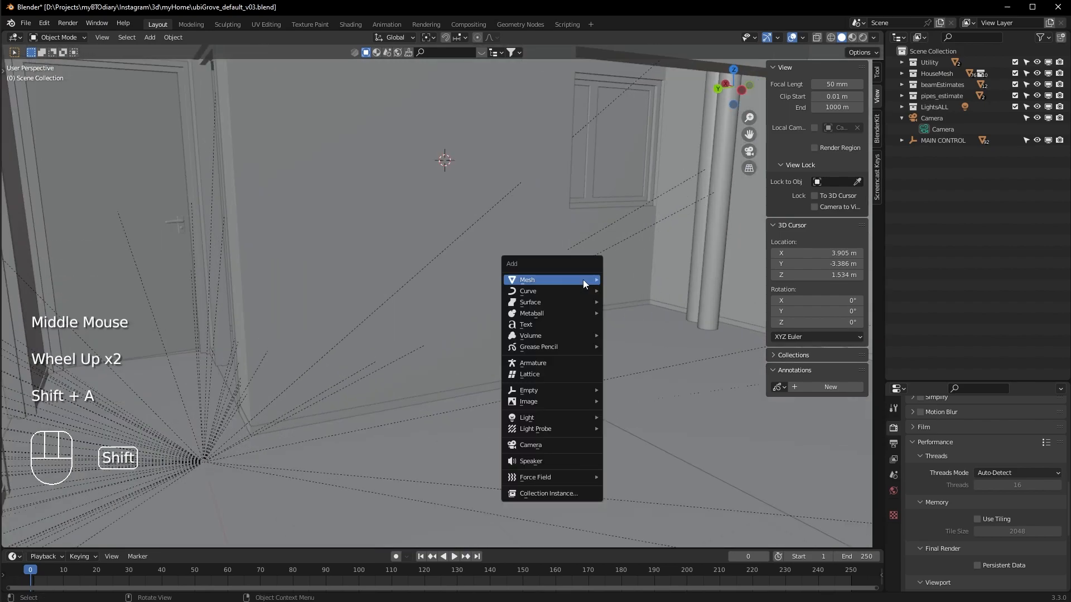
pyautogui.moveTo(584, 280)
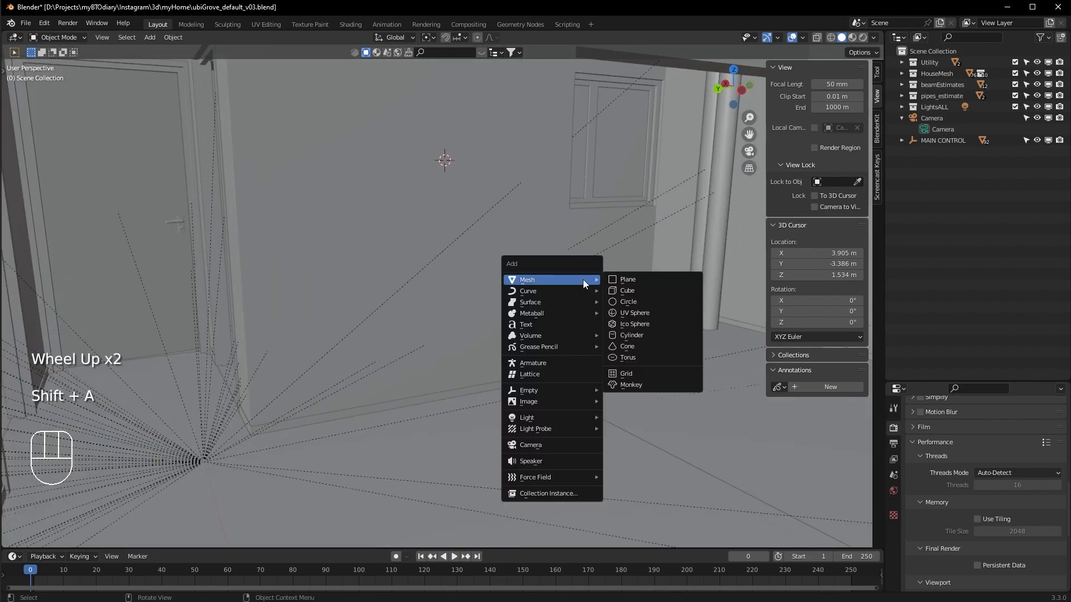
pyautogui.click(634, 289)
pyautogui.scroll(-2, 601, 292)
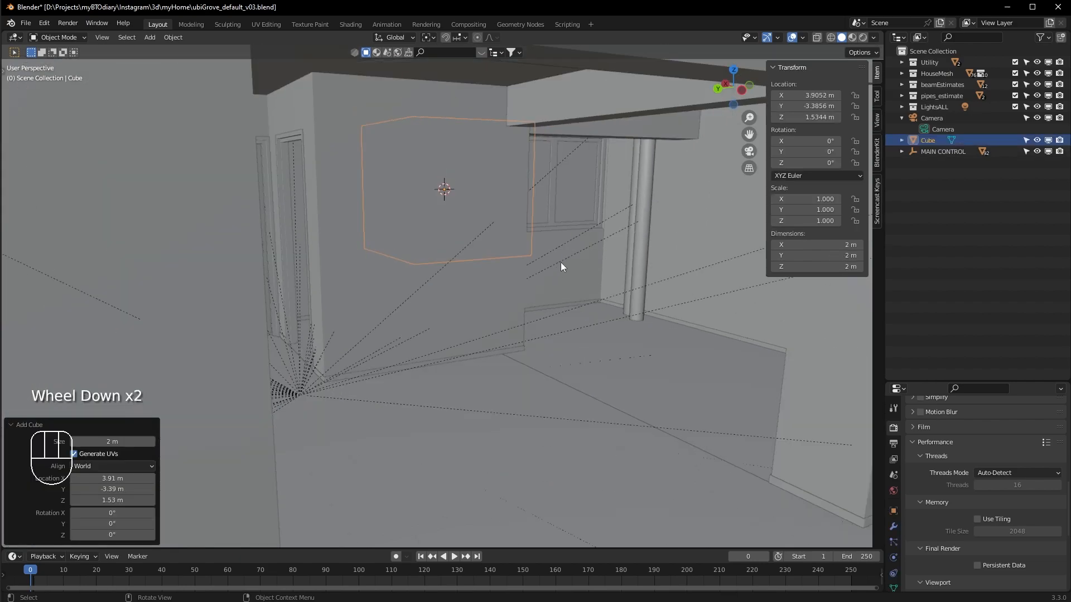
pyautogui.moveTo(558, 265); pyautogui.dragTo(533, 294, button='middle')
pyautogui.scroll(-2, 600, 250)
pyautogui.keyDown('shift'); pyautogui.moveTo(601, 250); pyautogui.dragTo(604, 292, button='middle'); pyautogui.keyUp('shift')
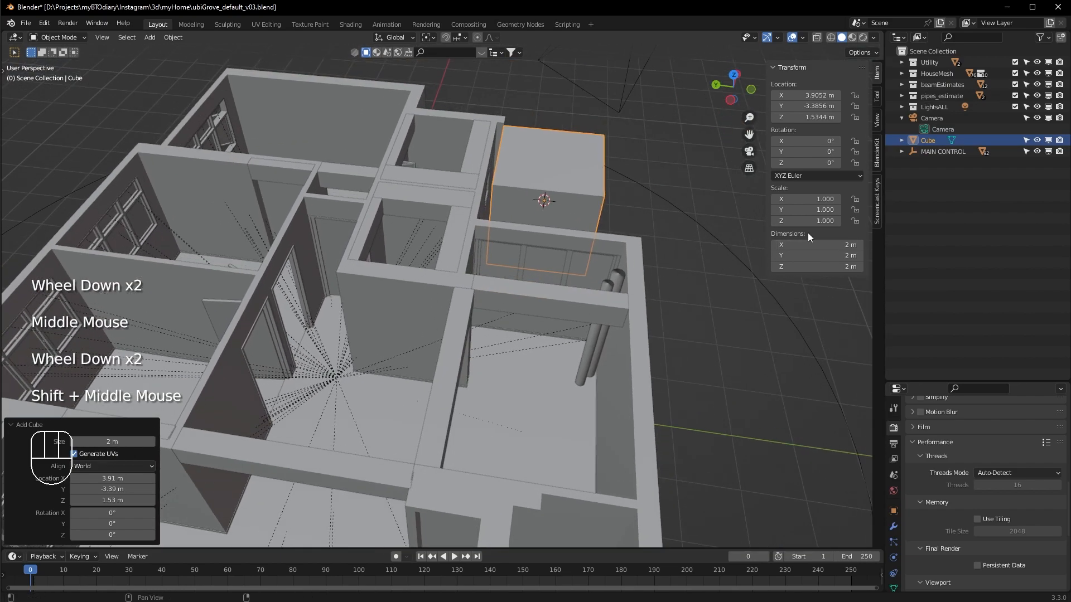
# Step: Look through the sidebar categories and return to the cube's transform and dimension values
pyautogui.click(877, 94)
pyautogui.click(877, 74)
pyautogui.click(878, 89)
pyautogui.click(878, 78)
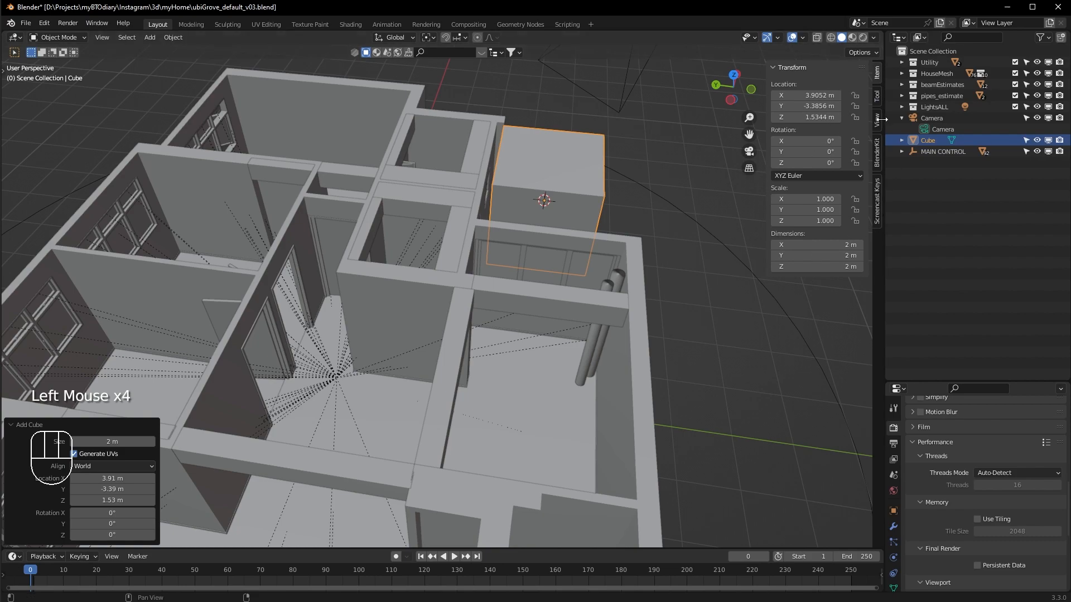
pyautogui.click(878, 100)
pyautogui.click(877, 122)
pyautogui.click(878, 150)
pyautogui.click(876, 104)
pyautogui.click(876, 75)
pyautogui.keyDown('shift'); pyautogui.moveTo(621, 266); pyautogui.dragTo(553, 370, button='middle'); pyautogui.keyUp('shift')
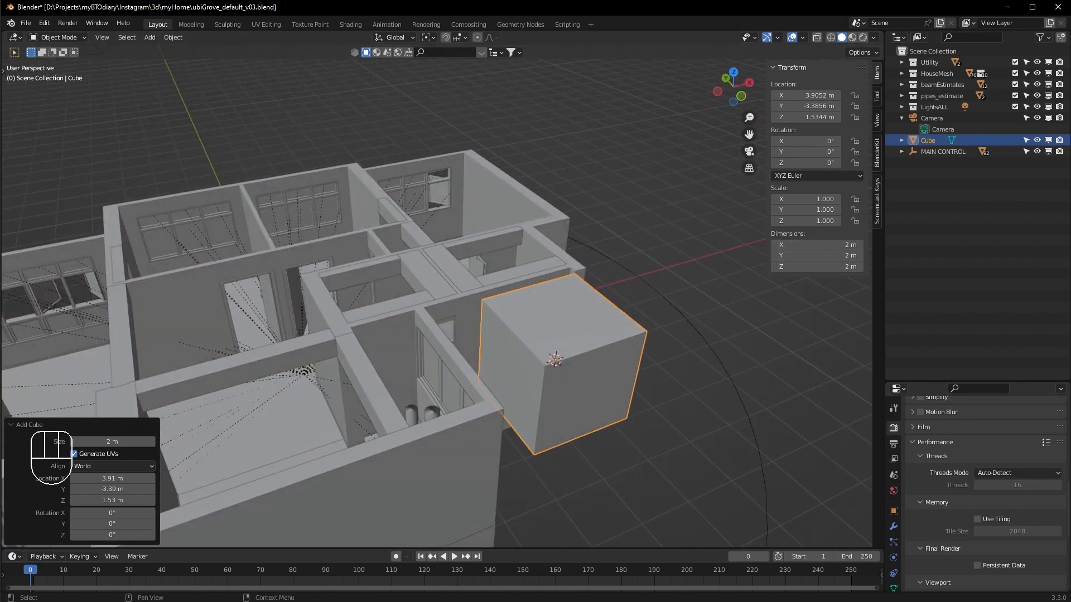
# Step: Switch to the browser, browse the Harvey Norman fridges and open the LG 601L Multi Door Refrigerator page
pyautogui.moveTo(1070, 56); pyautogui.dragTo(899, 65)
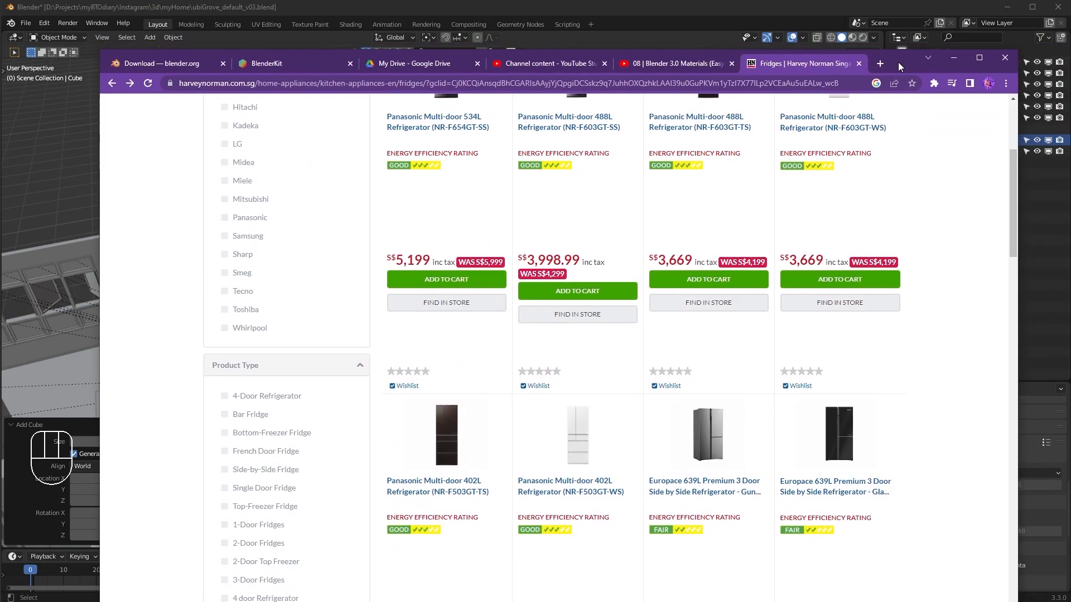
pyautogui.scroll(4, 697, 237)
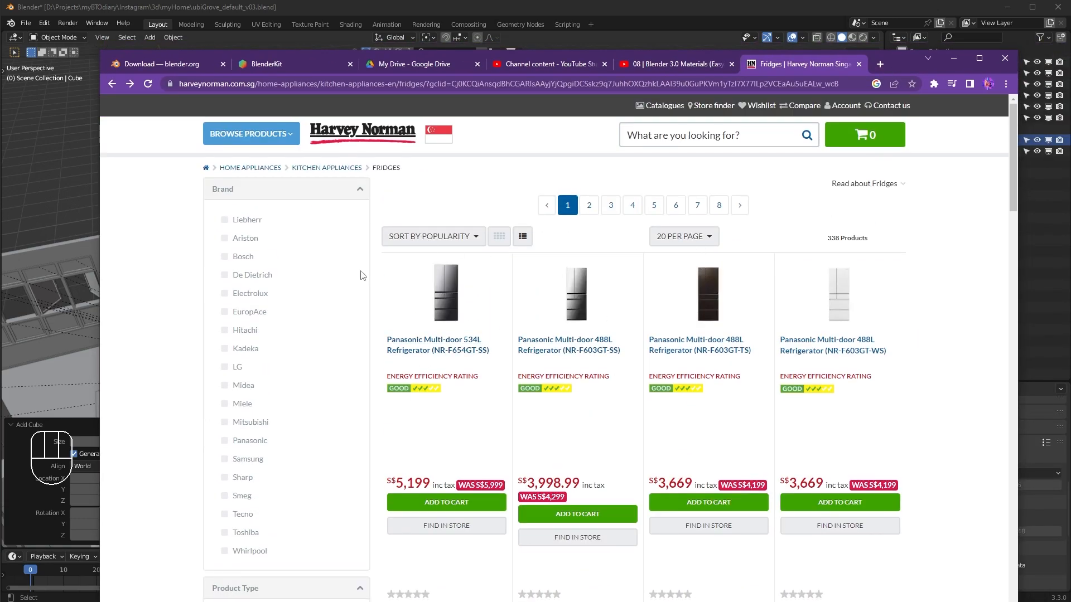
pyautogui.scroll(-8, 581, 325)
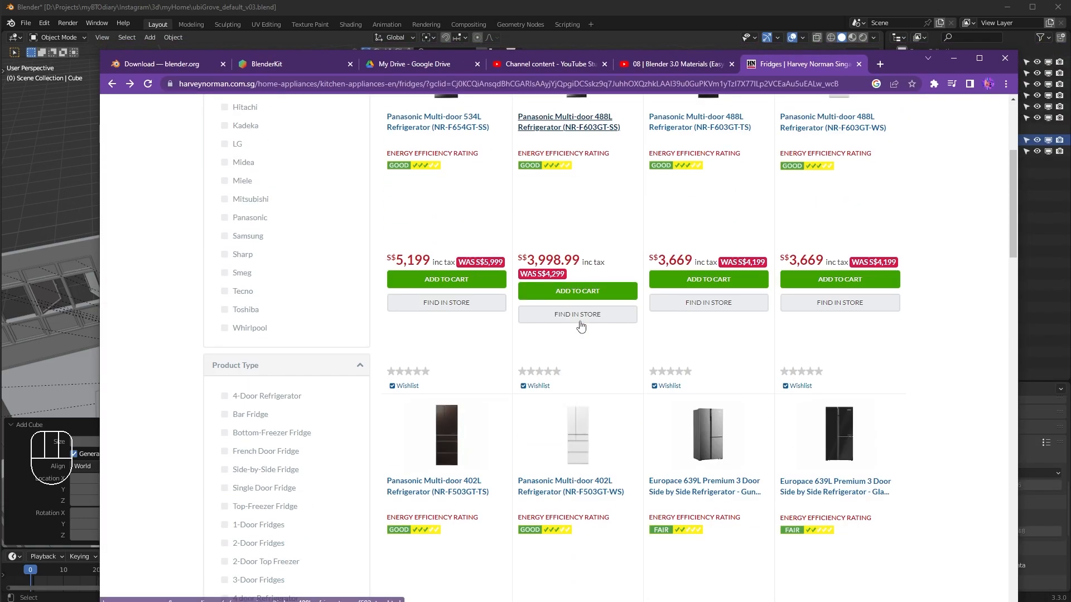
pyautogui.scroll(1, 709, 414)
pyautogui.scroll(4, 705, 416)
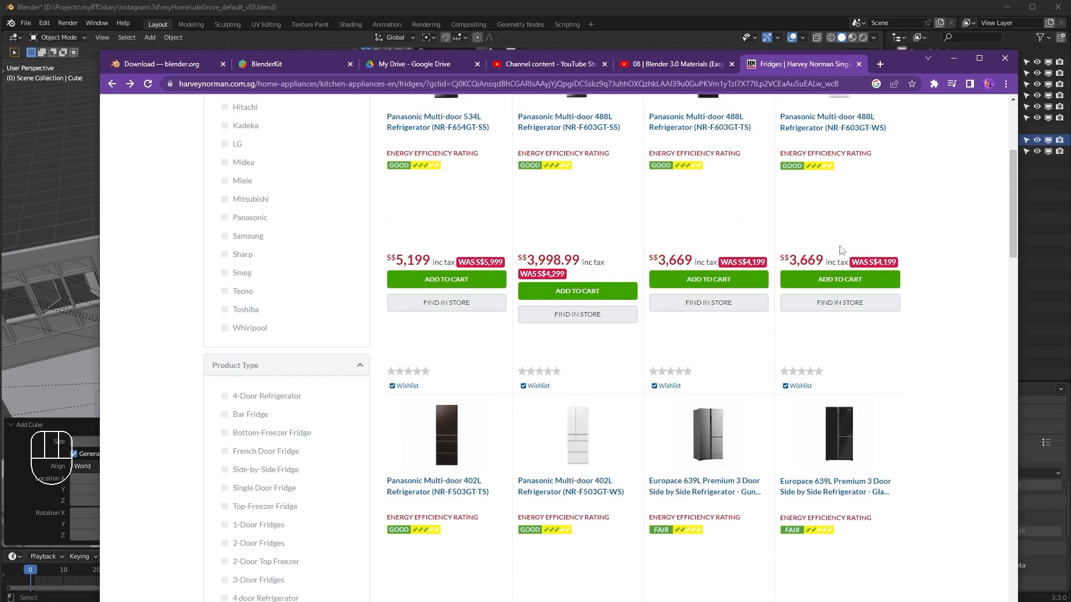
pyautogui.scroll(-6, 799, 390)
pyautogui.scroll(10, 798, 468)
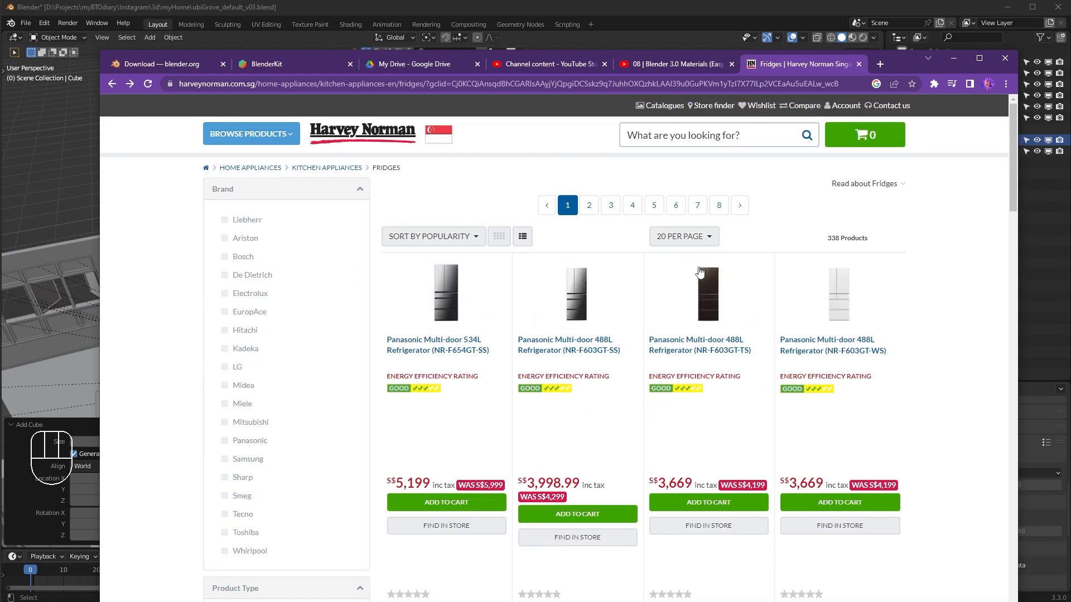
pyautogui.scroll(-5, 701, 270)
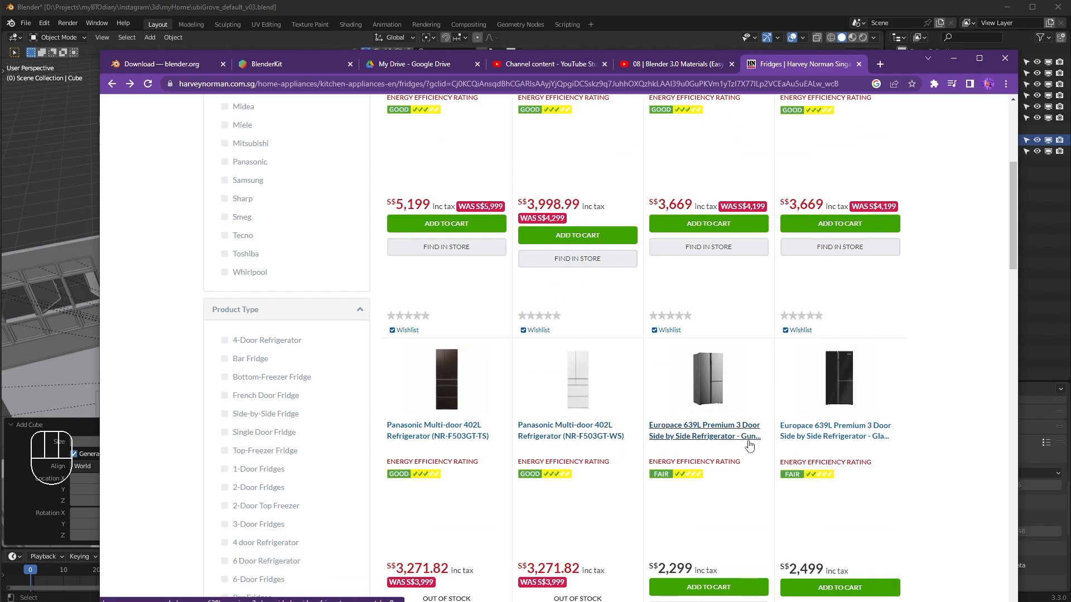
pyautogui.scroll(-7, 853, 462)
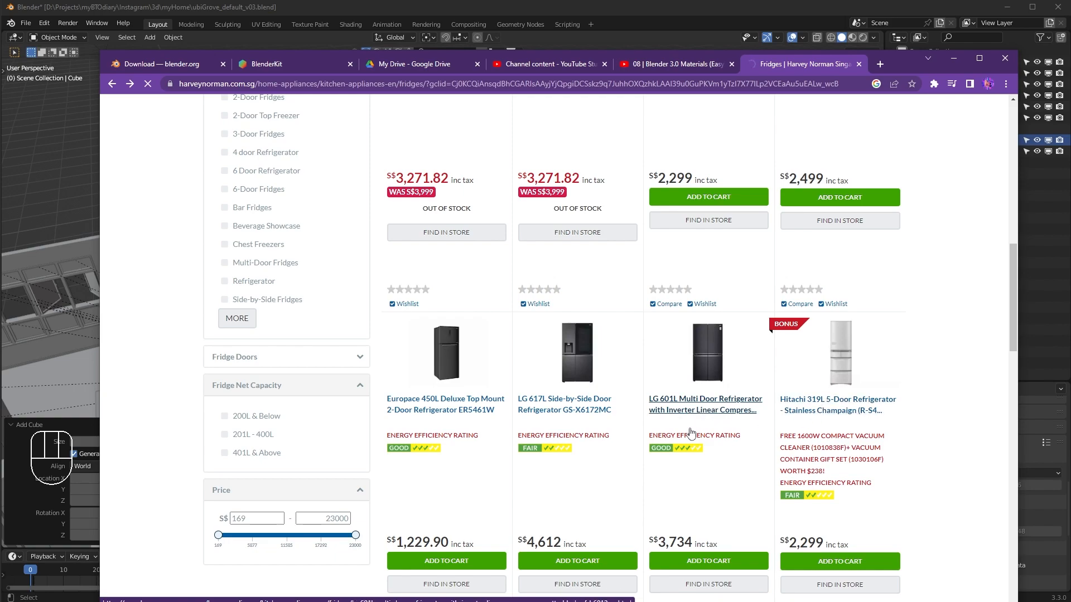
pyautogui.scroll(-2, 695, 428)
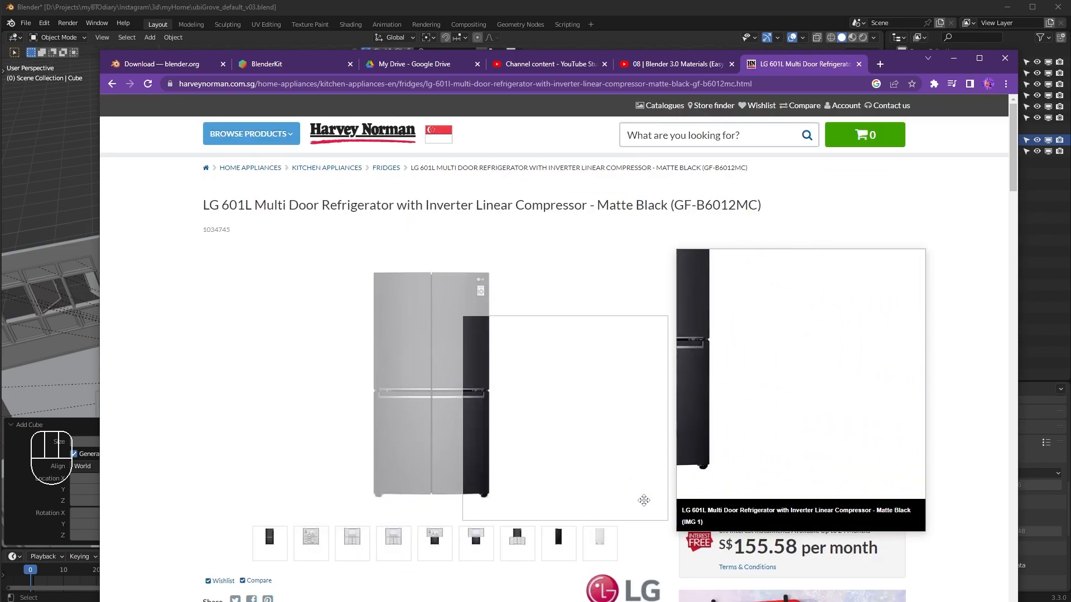
# Step: Show the LG refrigerator's specifications and highlight its height, width and depth
pyautogui.scroll(-7, 652, 375)
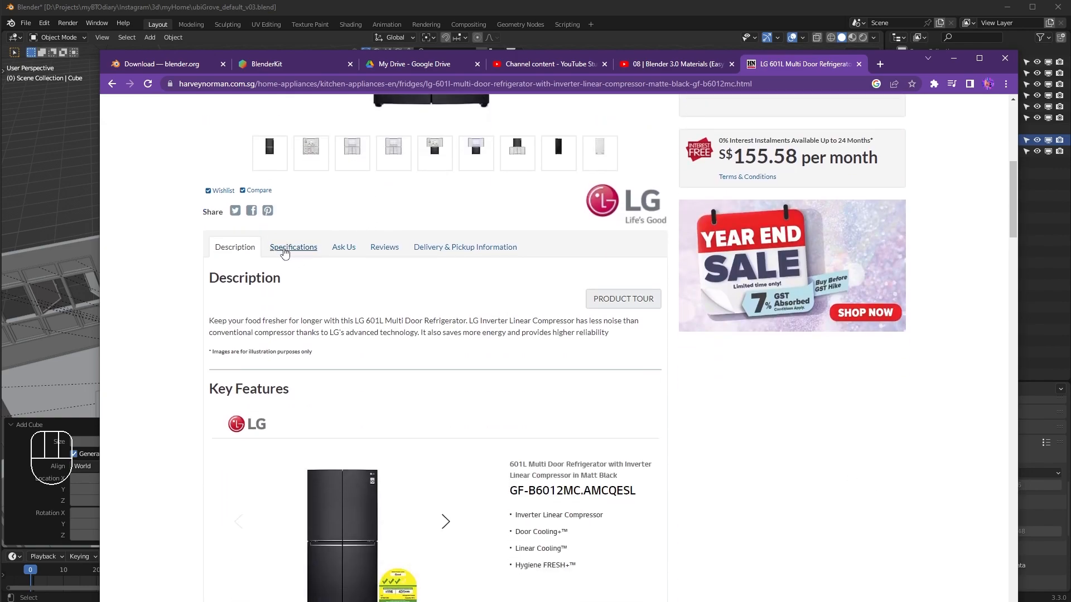
pyautogui.click(285, 248)
pyautogui.scroll(-6, 463, 354)
pyautogui.scroll(3, 422, 400)
pyautogui.moveTo(204, 372); pyautogui.dragTo(246, 408)
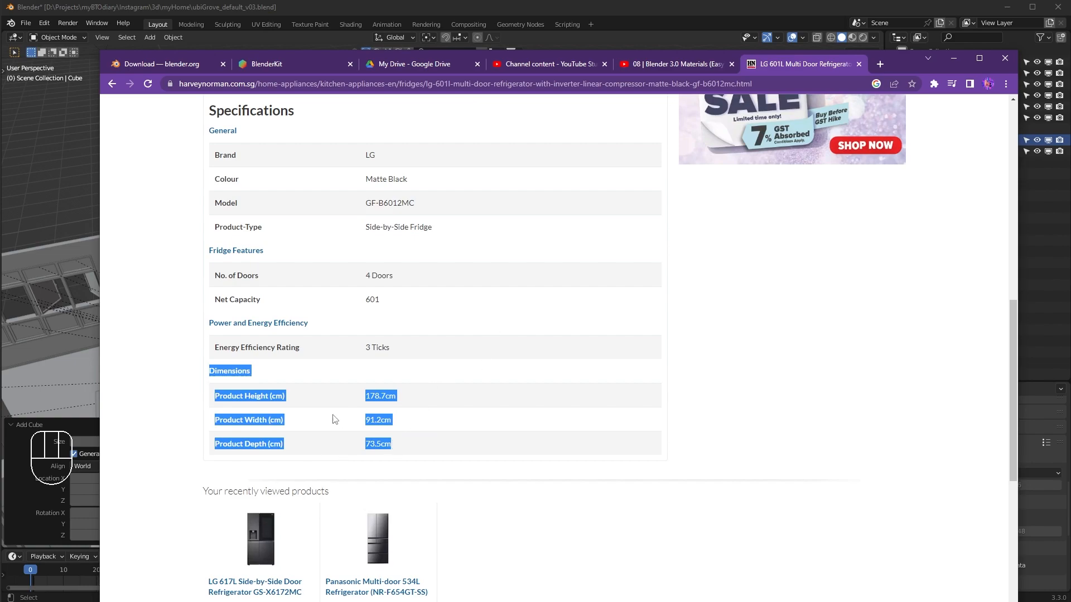
pyautogui.click(584, 285)
# Step: Return to Blender and set the cube's dimensions to X 91.2 cm, Y 73.5 cm and Z 178.7 cm
pyautogui.moveTo(883, 70); pyautogui.dragTo(1070, 62)
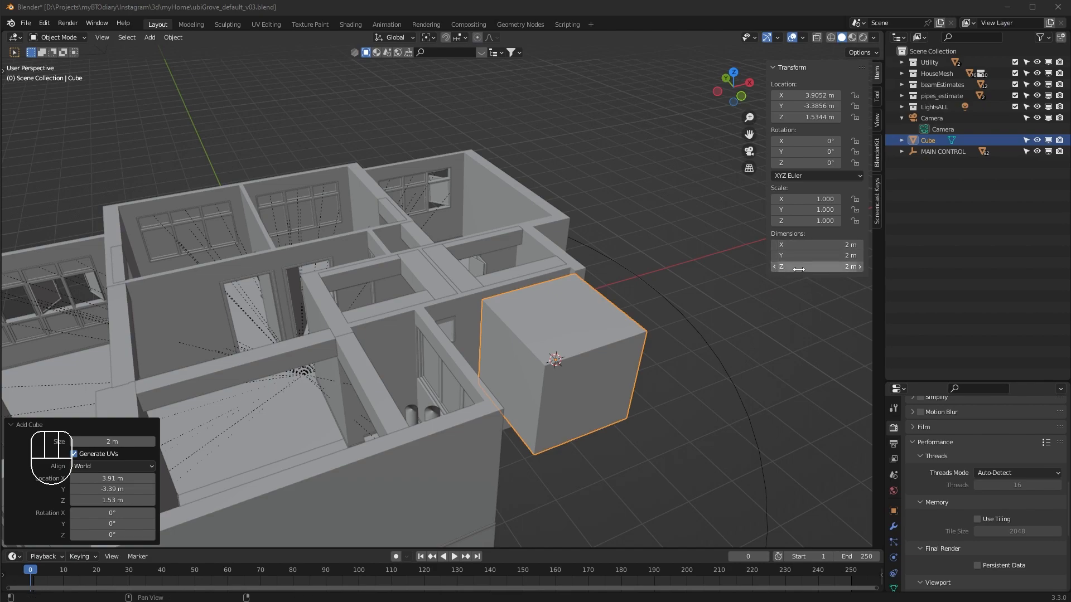
pyautogui.click(807, 268)
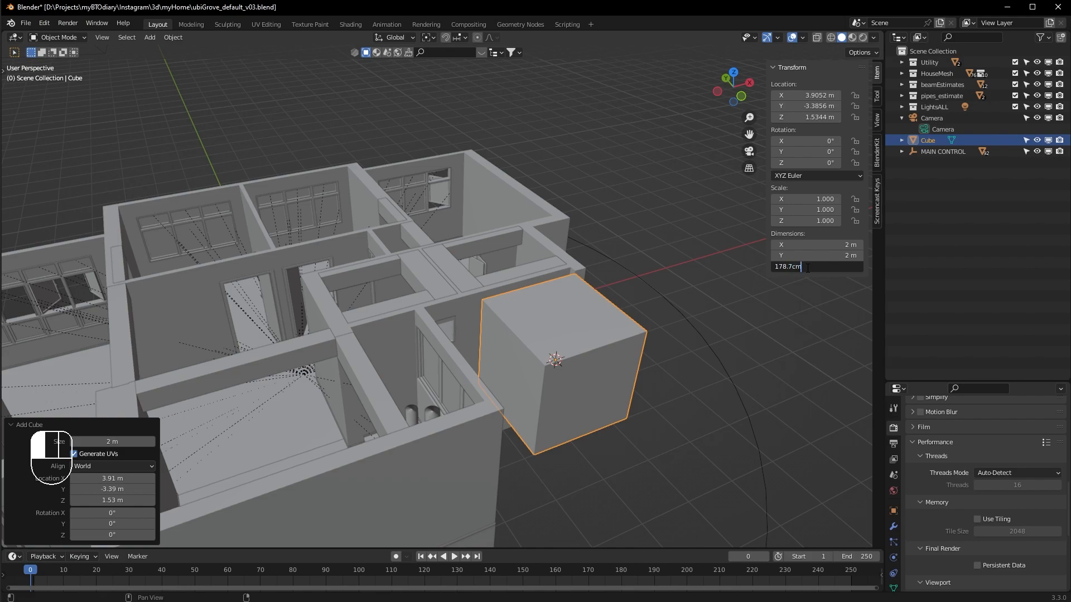
pyautogui.press('Return')
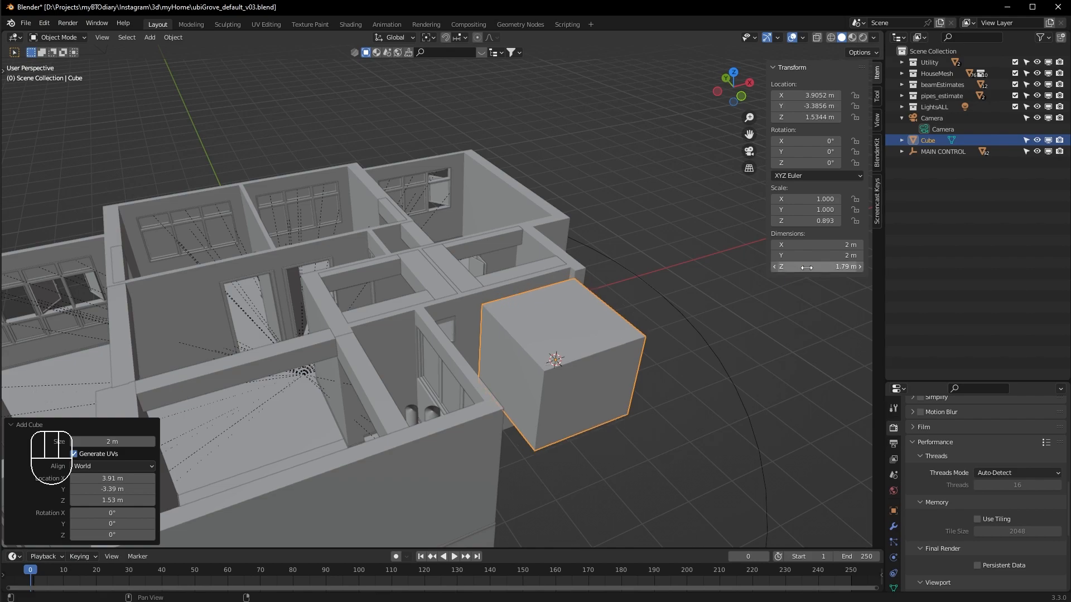
pyautogui.click(826, 245)
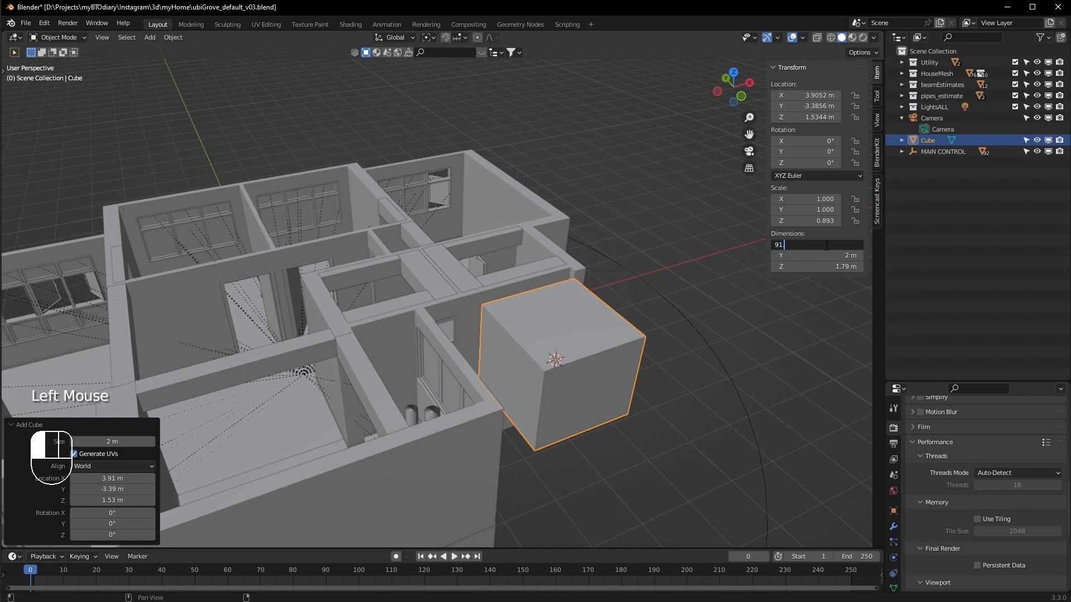
pyautogui.press('Return')
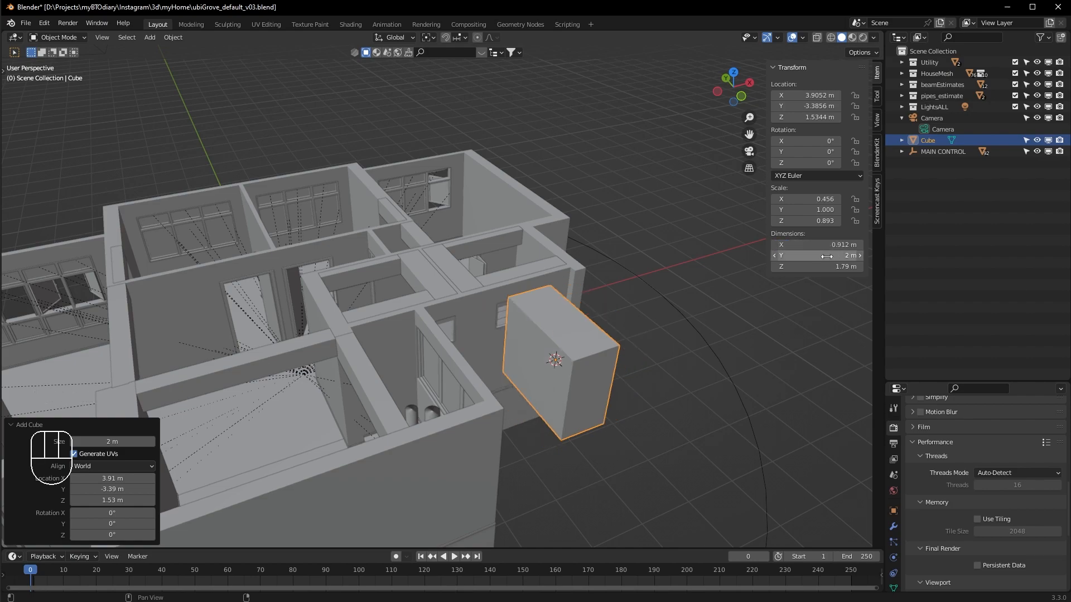
pyautogui.click(828, 256)
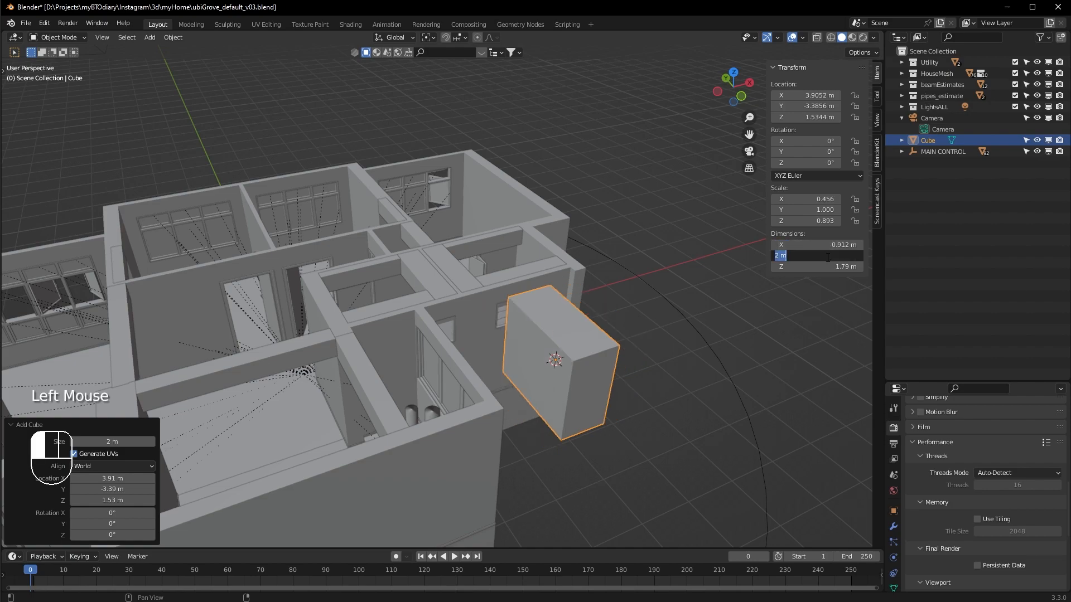
pyautogui.write('73.5c')
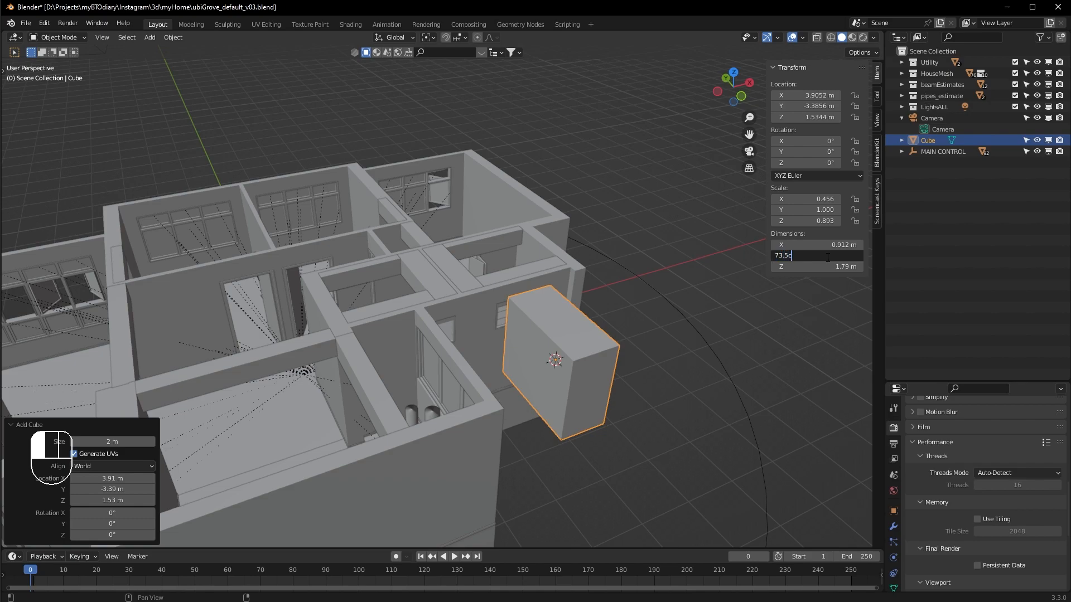
pyautogui.write('m')
pyautogui.press('Return')
# Step: Compare the resized cube's proportions with the product photo on the LG refrigerator page
pyautogui.moveTo(592, 375); pyautogui.dragTo(557, 406, button='middle')
pyautogui.scroll(2, 530, 418)
pyautogui.moveTo(1070, 27); pyautogui.dragTo(943, 24)
pyautogui.scroll(6, 883, 317)
pyautogui.scroll(4, 884, 317)
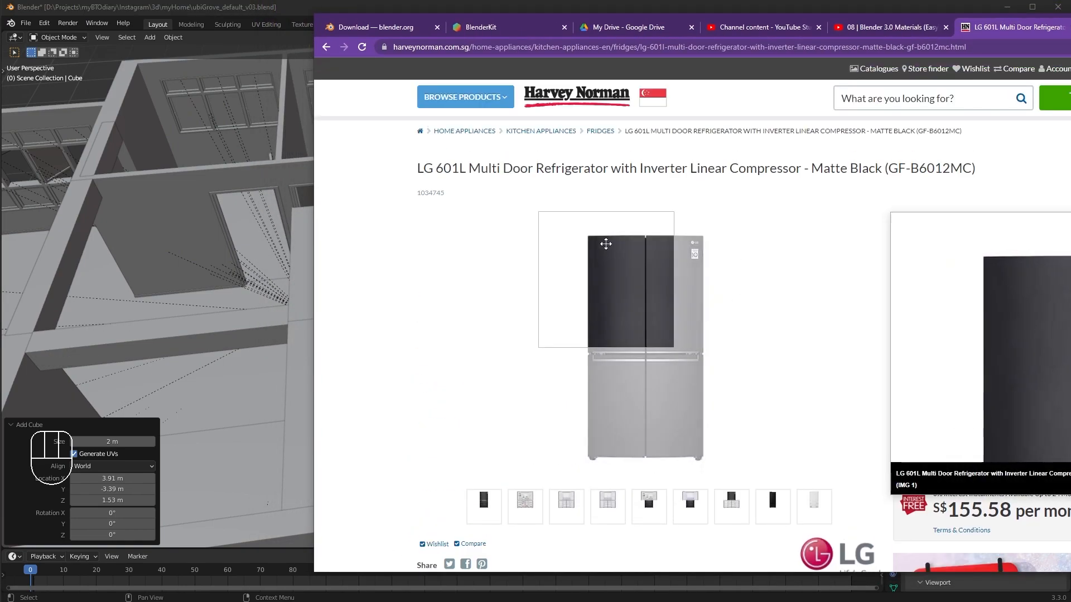
pyautogui.moveTo(943, 22); pyautogui.dragTo(1053, 27)
pyautogui.moveTo(617, 402); pyautogui.dragTo(630, 358, button='middle')
pyautogui.moveTo(1070, 51)
pyautogui.mouseDown()
pyautogui.moveTo(1021, 77)
pyautogui.moveTo(1070, 51)
pyautogui.mouseUp()
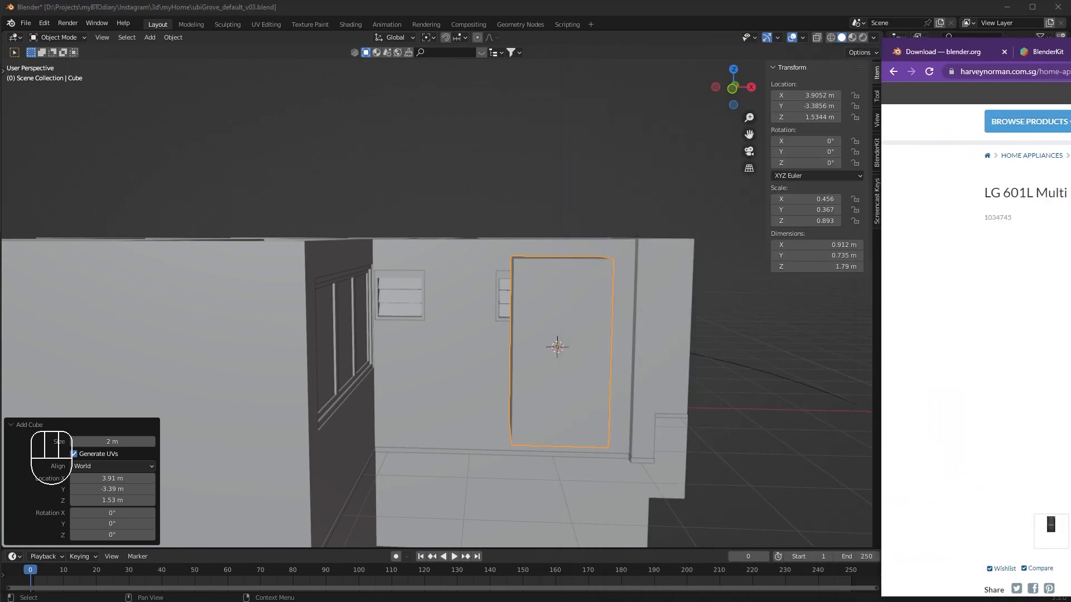
# Step: Move the cube into the small room with the two pipes and snap it to X 1 m, Y -3 m, Z 1 m
pyautogui.moveTo(716, 309); pyautogui.dragTo(702, 383, button='middle')
pyautogui.keyDown('shift'); pyautogui.moveTo(585, 409); pyautogui.dragTo(651, 362, button='middle'); pyautogui.keyUp('shift')
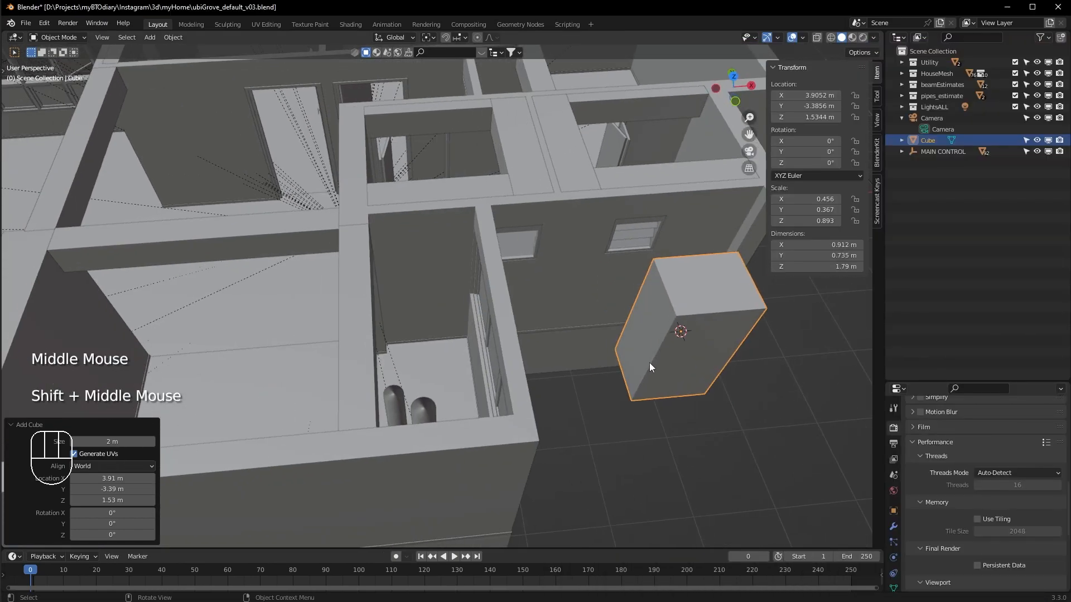
pyautogui.press('g')
pyautogui.middleClick(652, 363)
pyautogui.click(430, 373)
pyautogui.moveTo(431, 372); pyautogui.dragTo(605, 323, button='middle')
pyautogui.scroll(1, 578, 305)
pyautogui.scroll(2, 578, 307)
pyautogui.press('g')
pyautogui.keyDown('ctrl'); pyautogui.click(491, 435); pyautogui.keyUp('ctrl')
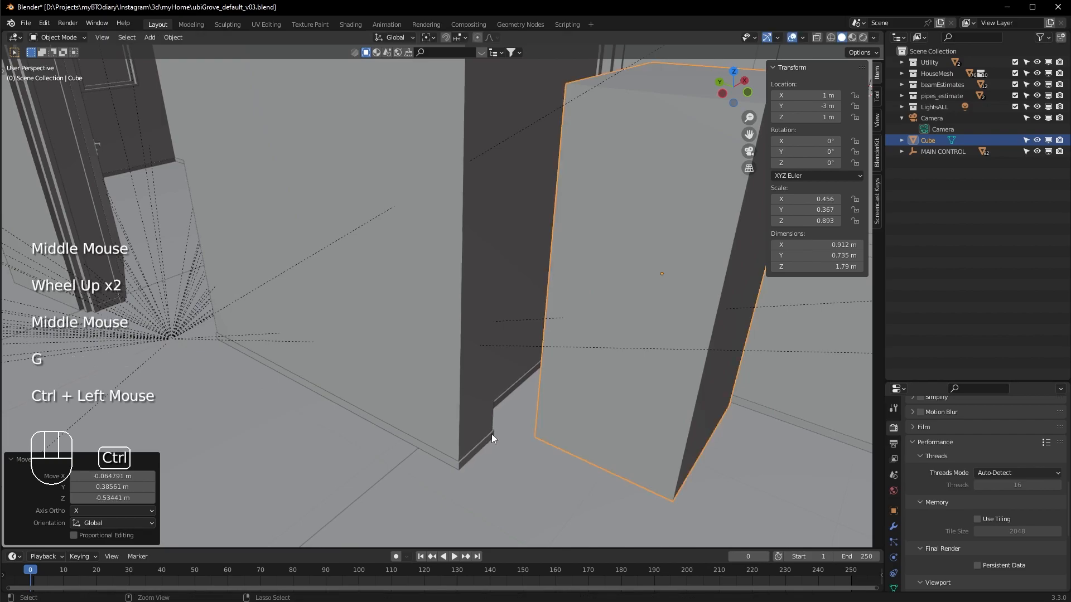
# Step: Move the cube about 0.246 m along Y towards the small room's wall
pyautogui.scroll(-1, 639, 383)
pyautogui.moveTo(638, 383)
pyautogui.mouseDown(button='middle')
pyautogui.moveTo(607, 368)
pyautogui.moveTo(499, 376)
pyautogui.moveTo(539, 390)
pyautogui.moveTo(632, 368)
pyautogui.mouseUp(button='middle')
pyautogui.scroll(2, 631, 369)
pyautogui.keyDown('shift'); pyautogui.moveTo(660, 323); pyautogui.dragTo(480, 376, button='middle'); pyautogui.keyUp('shift')
pyautogui.press('g')
pyautogui.middleClick(614, 373)
pyautogui.click(603, 369)
# Step: Move the cube about -1.304 m along X, out of the small room into the adjoining one
pyautogui.scroll(-1, 574, 374)
pyautogui.scroll(-1, 498, 363)
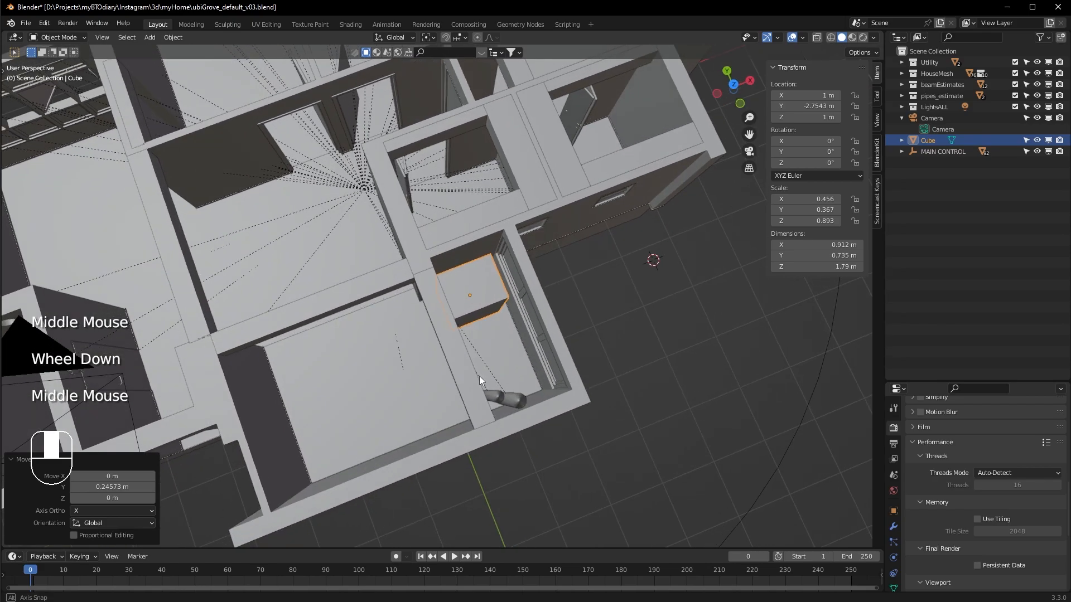
pyautogui.press('g')
pyautogui.click(419, 366)
# Step: Rotate the cube 90° about the Z axis
pyautogui.moveTo(419, 364); pyautogui.dragTo(483, 346, button='middle')
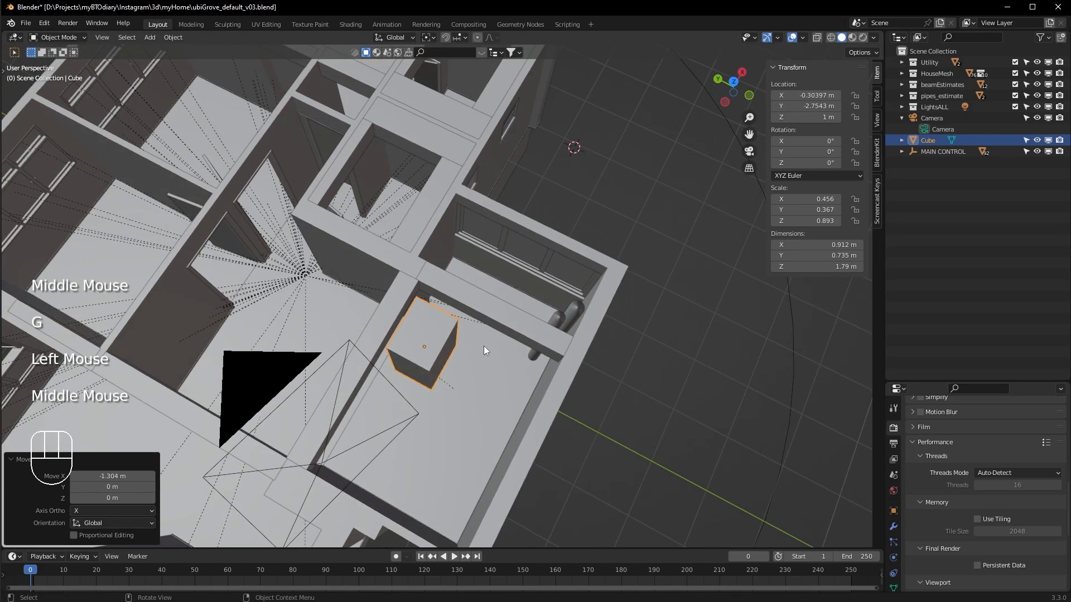
pyautogui.press('r')
pyautogui.press('z')
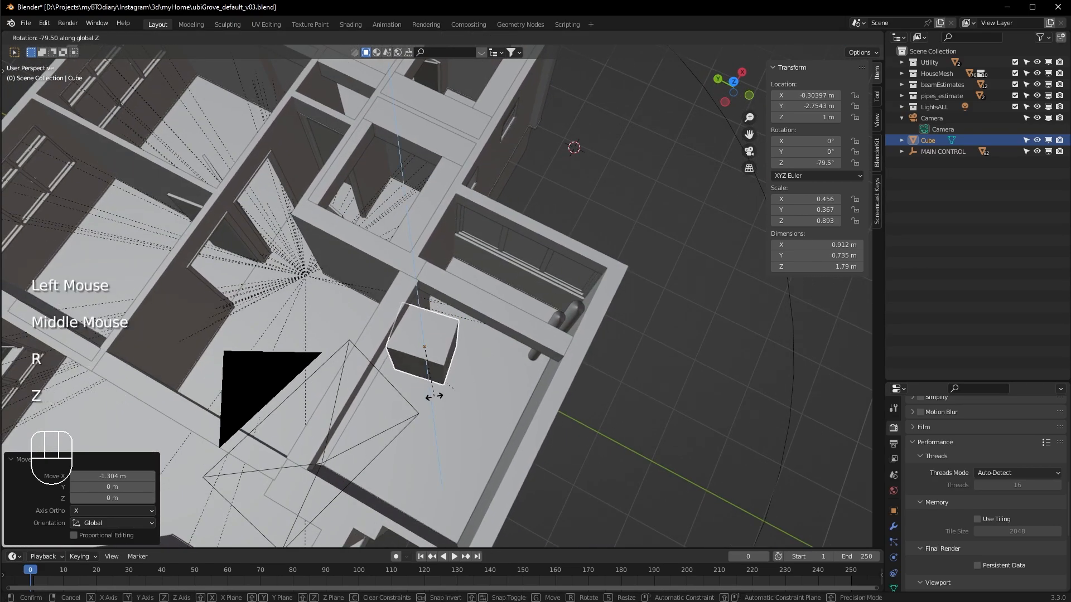
pyautogui.press('KP_9')
pyautogui.press('KP_0')
pyautogui.press('KP_Enter')
# Step: Move the cube about 1.9 m along Y into the central area beside the partition wall
pyautogui.keyDown('shift'); pyautogui.moveTo(436, 372); pyautogui.dragTo(558, 385, button='middle'); pyautogui.keyUp('shift')
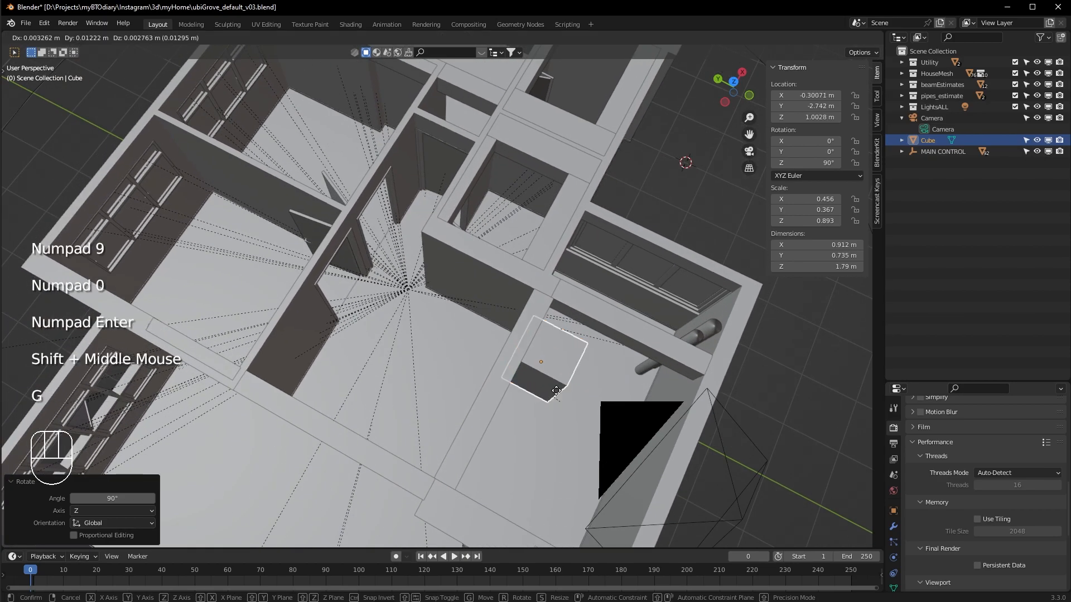
pyautogui.press('g')
pyautogui.middleClick(442, 341)
pyautogui.click(425, 364)
# Step: Fine-tune the cube's position against the partition wall to X -0.21318 m and Y -0.81946 m
pyautogui.moveTo(425, 364); pyautogui.dragTo(576, 343, button='middle')
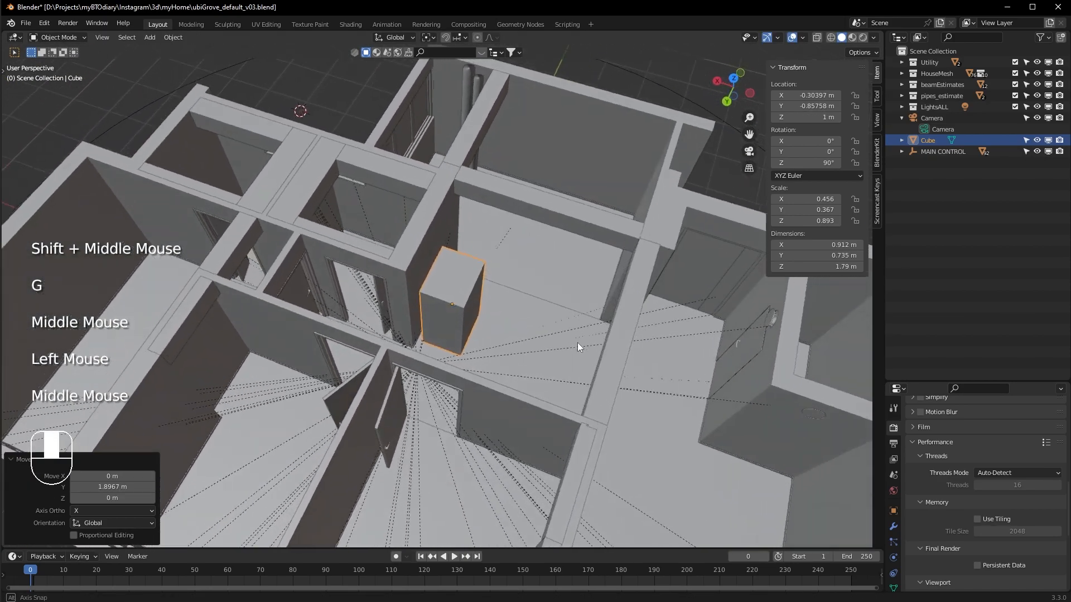
pyautogui.scroll(3, 480, 371)
pyautogui.moveTo(479, 371); pyautogui.dragTo(558, 295, button='middle')
pyautogui.press('g')
pyautogui.press('x')
pyautogui.click(499, 378)
pyautogui.press('g')
pyautogui.middleClick(535, 374)
pyautogui.click(535, 374)
# Step: Inspect the cube's fit against the partition wall and the space around it from several angles
pyautogui.scroll(-2, 470, 376)
pyautogui.scroll(2, 513, 366)
pyautogui.scroll(-1, 525, 307)
pyautogui.scroll(-1, 564, 299)
pyautogui.keyDown('shift'); pyautogui.moveTo(558, 296); pyautogui.dragTo(536, 324, button='middle'); pyautogui.keyUp('shift')
pyautogui.scroll(-2, 613, 372)
pyautogui.scroll(1, 443, 381)
pyautogui.scroll(-1, 443, 380)
pyautogui.scroll(2, 440, 331)
pyautogui.scroll(-2, 484, 351)
pyautogui.scroll(2, 497, 356)
pyautogui.moveTo(498, 356); pyautogui.dragTo(419, 249, button='middle')
pyautogui.keyDown('shift'); pyautogui.moveTo(512, 364); pyautogui.dragTo(513, 399, button='middle'); pyautogui.keyUp('shift')
pyautogui.scroll(-1, 483, 365)
pyautogui.moveTo(483, 366); pyautogui.dragTo(417, 343, button='middle')
pyautogui.moveTo(443, 380); pyautogui.dragTo(483, 331, button='middle')
pyautogui.scroll(2, 561, 327)
pyautogui.scroll(-2, 502, 233)
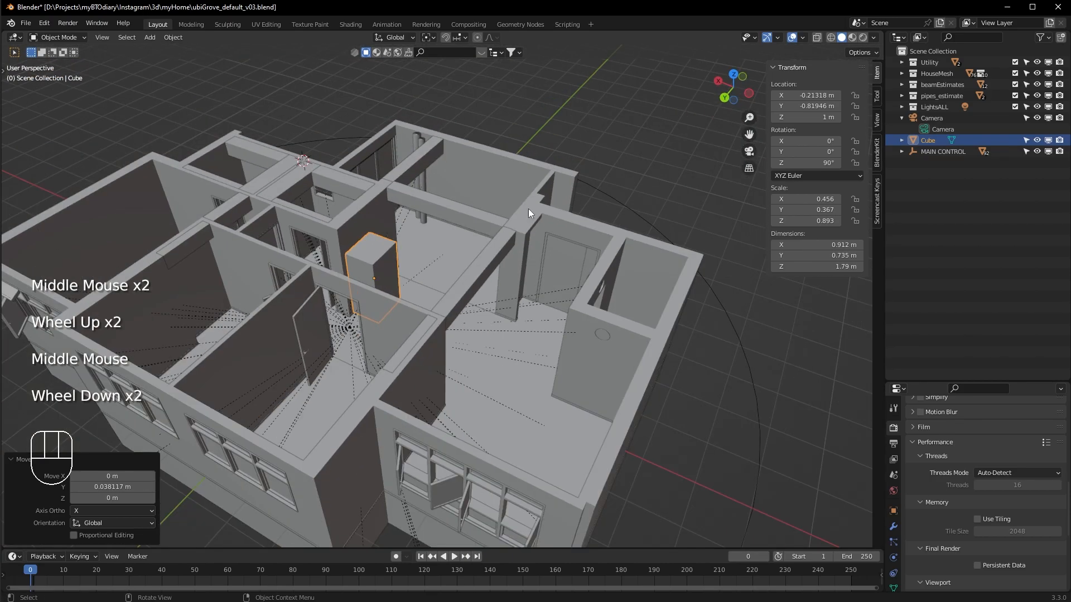
pyautogui.click(560, 360)
pyautogui.scroll(2, 560, 360)
pyautogui.moveTo(560, 359); pyautogui.dragTo(535, 409, button='middle')
pyautogui.scroll(2, 480, 352)
pyautogui.scroll(-2, 590, 387)
pyautogui.click(410, 230)
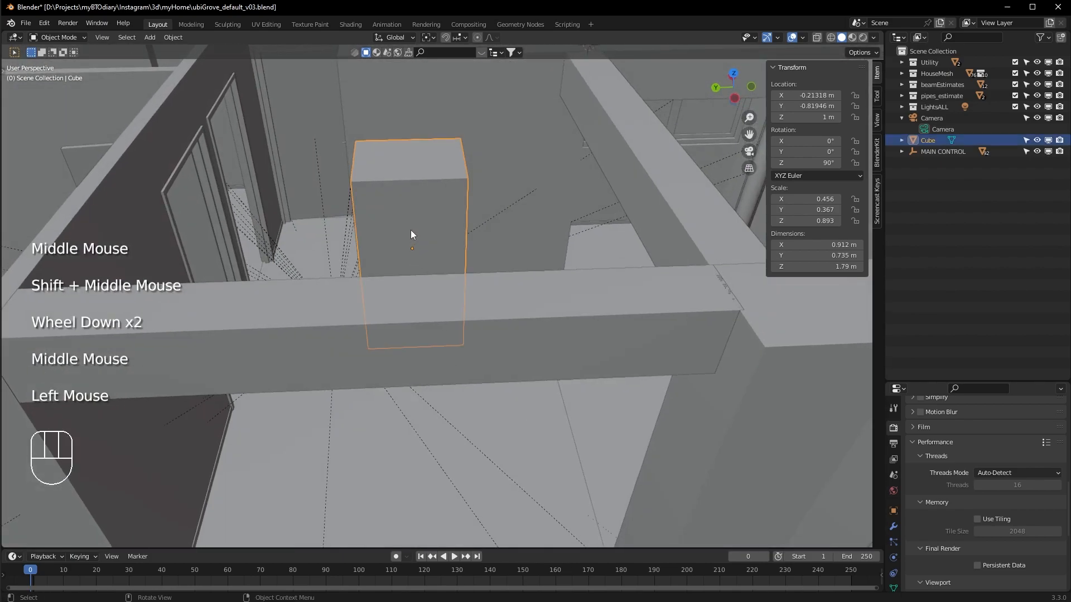
pyautogui.scroll(-2, 606, 279)
pyautogui.moveTo(605, 278); pyautogui.dragTo(548, 331, button='middle')
# Step: Deselect the cube, preview the apartment in rendered shading and return to solid shading
pyautogui.click(652, 176)
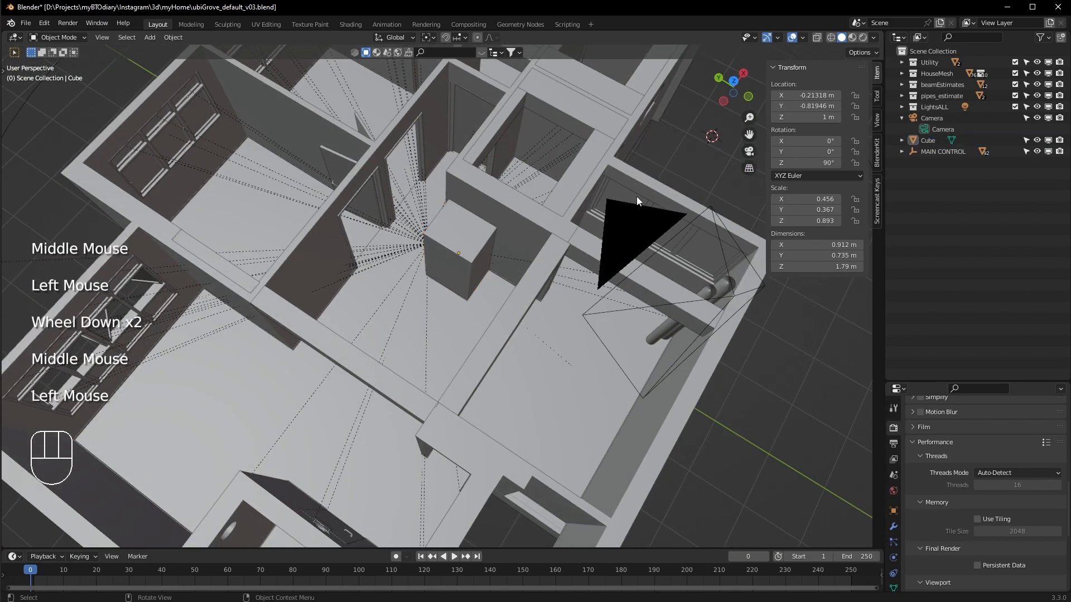
pyautogui.scroll(2, 482, 321)
pyautogui.moveTo(411, 330); pyautogui.dragTo(540, 304, button='middle')
pyautogui.scroll(-2, 540, 303)
pyautogui.click(863, 38)
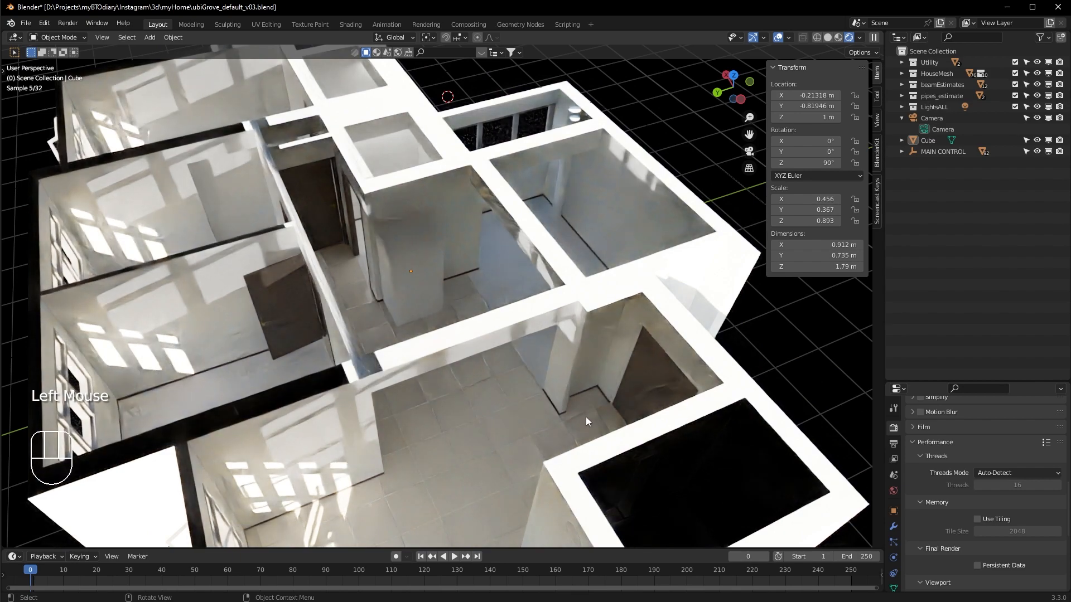
pyautogui.click(828, 37)
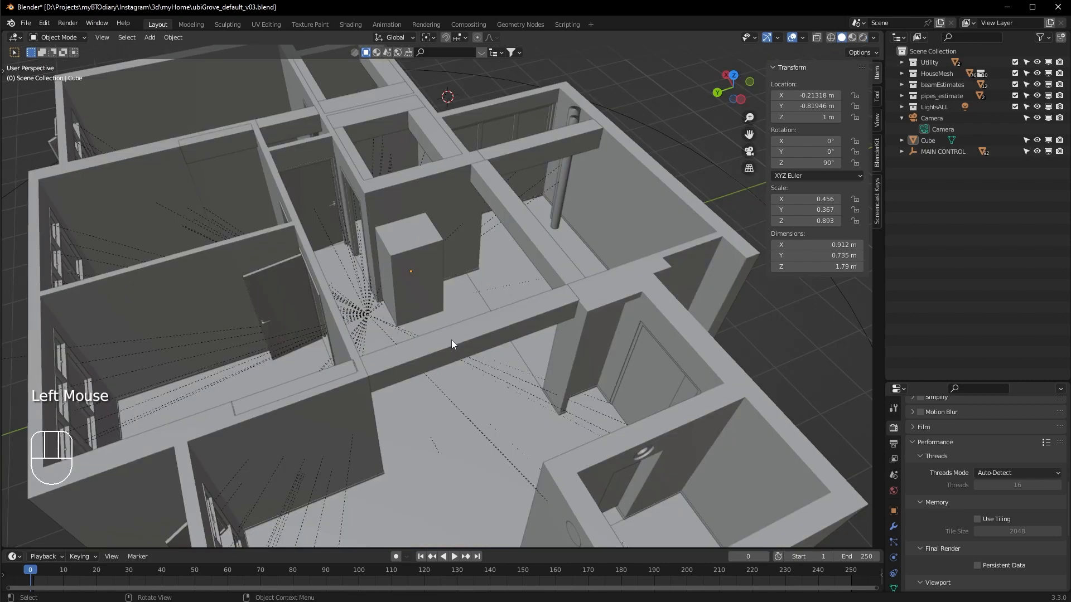
# Step: Examine the apartment layout around the fridge cube, including the entrance, the windowed rooms and the whole floor plan
pyautogui.moveTo(560, 274); pyautogui.dragTo(431, 318, button='middle')
pyautogui.keyDown('shift'); pyautogui.moveTo(311, 319); pyautogui.dragTo(545, 410, button='middle'); pyautogui.keyUp('shift')
pyautogui.moveTo(439, 289); pyautogui.dragTo(586, 331, button='middle')
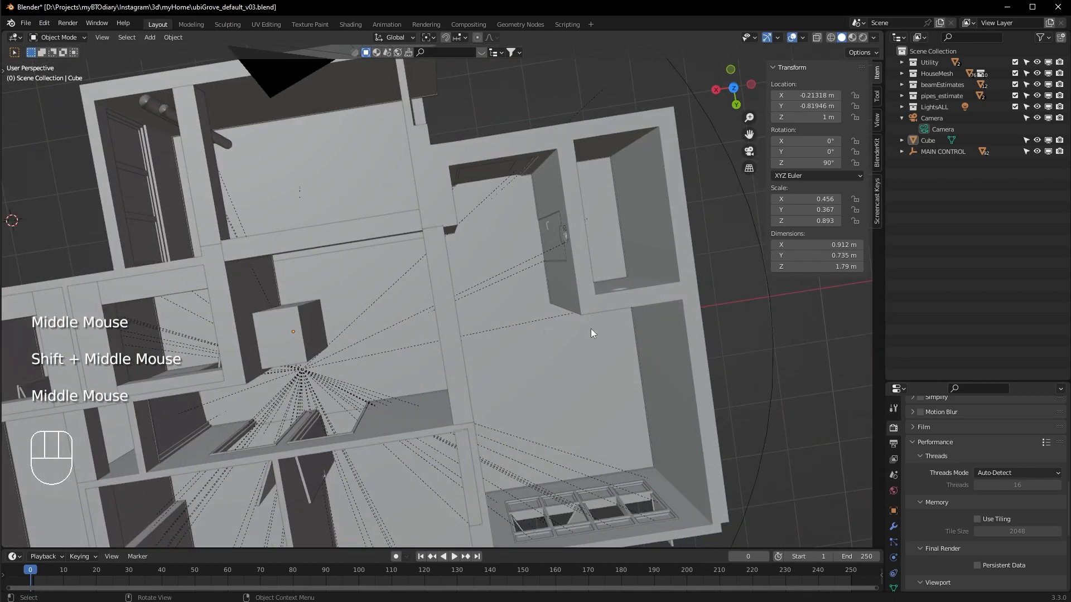
pyautogui.moveTo(485, 353); pyautogui.dragTo(447, 195, button='middle')
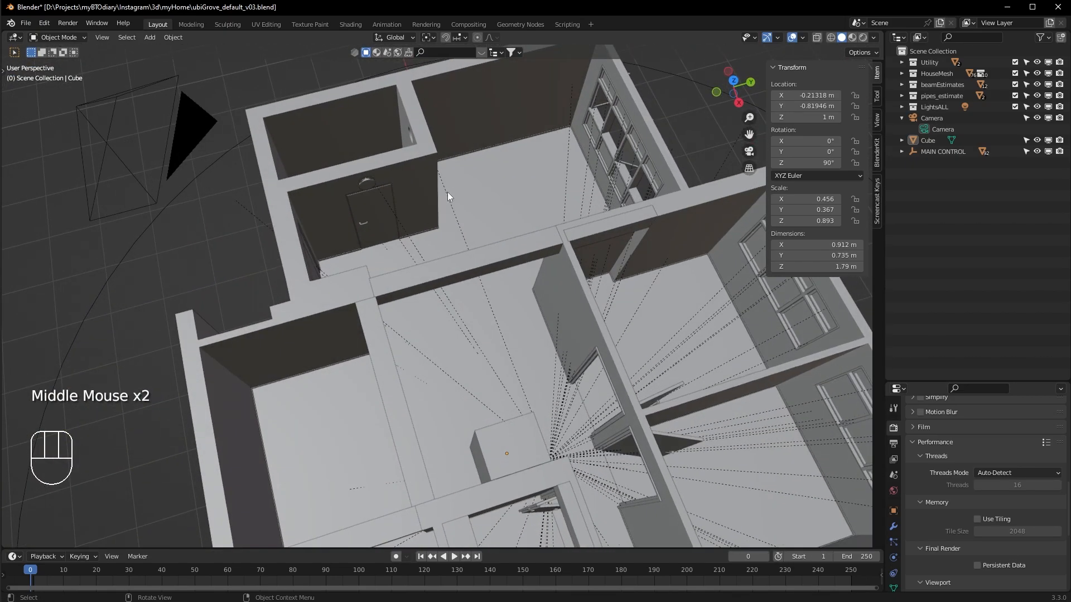
pyautogui.moveTo(464, 313); pyautogui.dragTo(553, 376, button='middle')
pyautogui.moveTo(428, 322); pyautogui.dragTo(413, 243, button='middle')
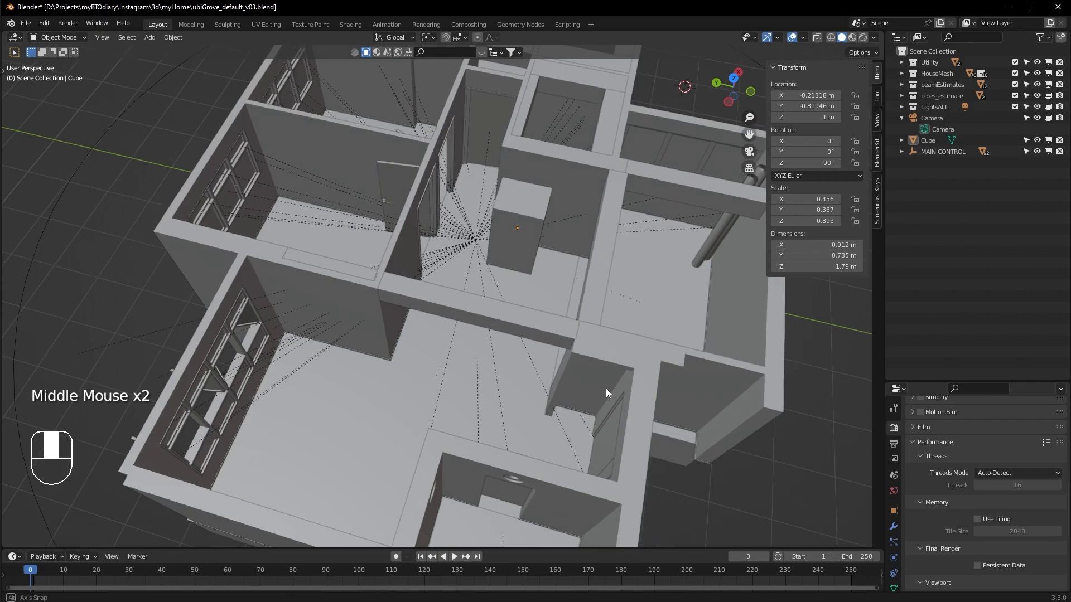
pyautogui.moveTo(610, 388); pyautogui.dragTo(347, 319, button='middle')
pyautogui.moveTo(523, 427); pyautogui.dragTo(472, 422, button='middle')
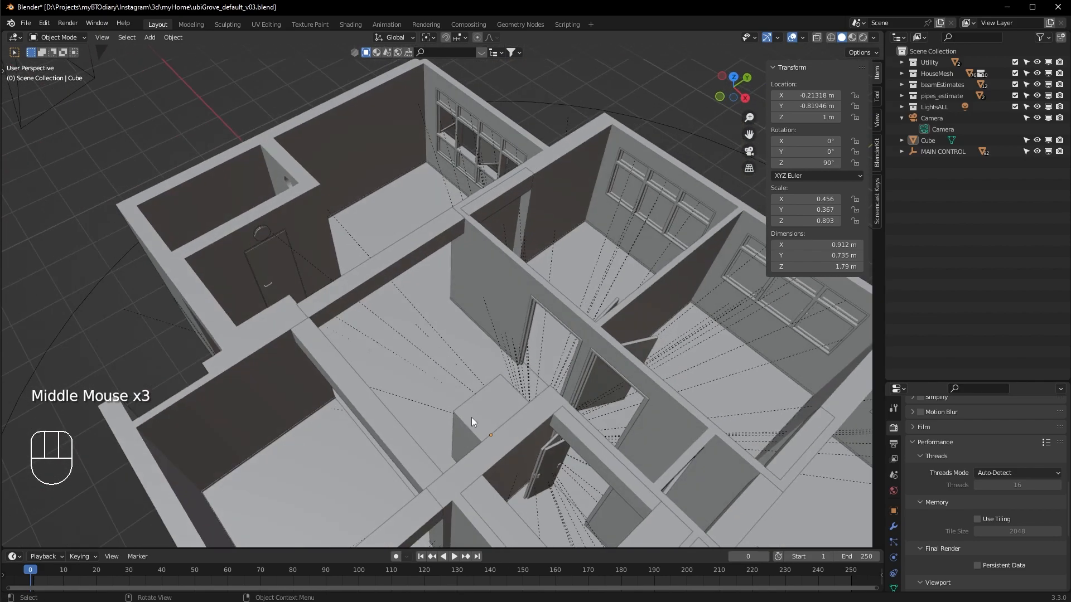
pyautogui.moveTo(544, 339); pyautogui.dragTo(465, 261, button='middle')
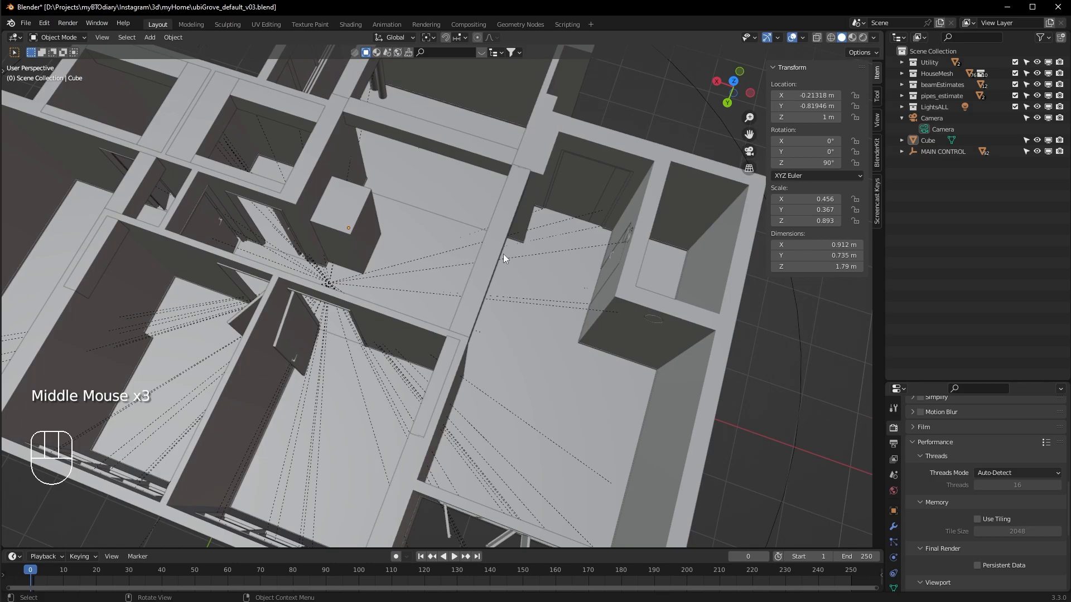
pyautogui.keyDown('shift'); pyautogui.moveTo(556, 319); pyautogui.dragTo(463, 306, button='middle'); pyautogui.keyUp('shift')
pyautogui.moveTo(588, 305); pyautogui.dragTo(489, 308, button='middle')
pyautogui.scroll(-1, 504, 302)
pyautogui.scroll(2, 574, 355)
pyautogui.keyDown('shift'); pyautogui.moveTo(575, 354); pyautogui.dragTo(561, 271, button='middle'); pyautogui.keyUp('shift')
pyautogui.moveTo(616, 302); pyautogui.dragTo(587, 386, button='middle')
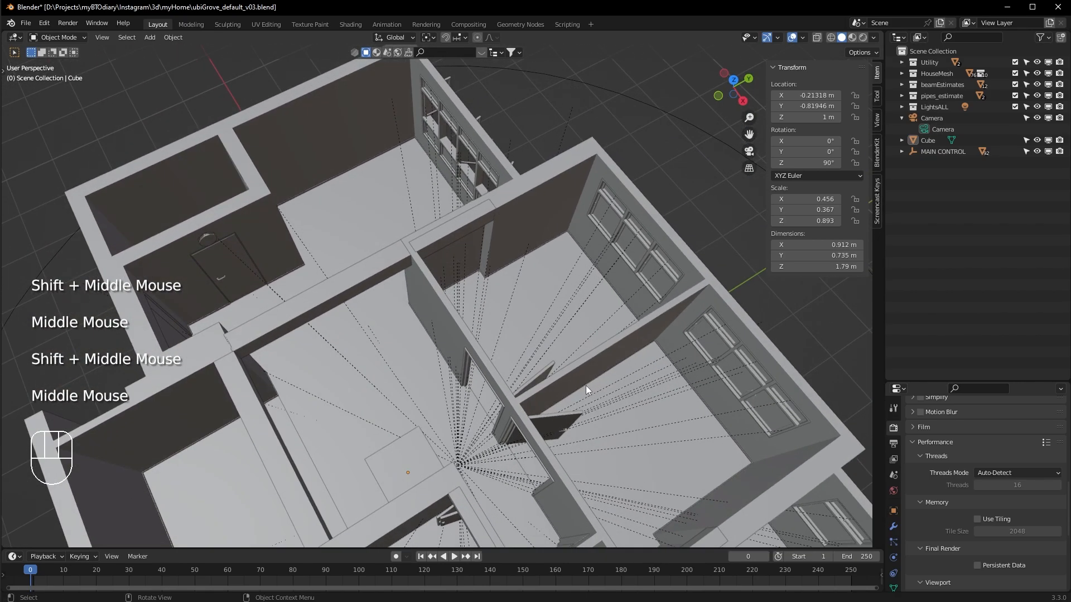
pyautogui.moveTo(522, 421); pyautogui.dragTo(556, 331, button='middle')
pyautogui.scroll(-2, 508, 355)
pyautogui.scroll(1, 443, 373)
pyautogui.scroll(-1, 516, 344)
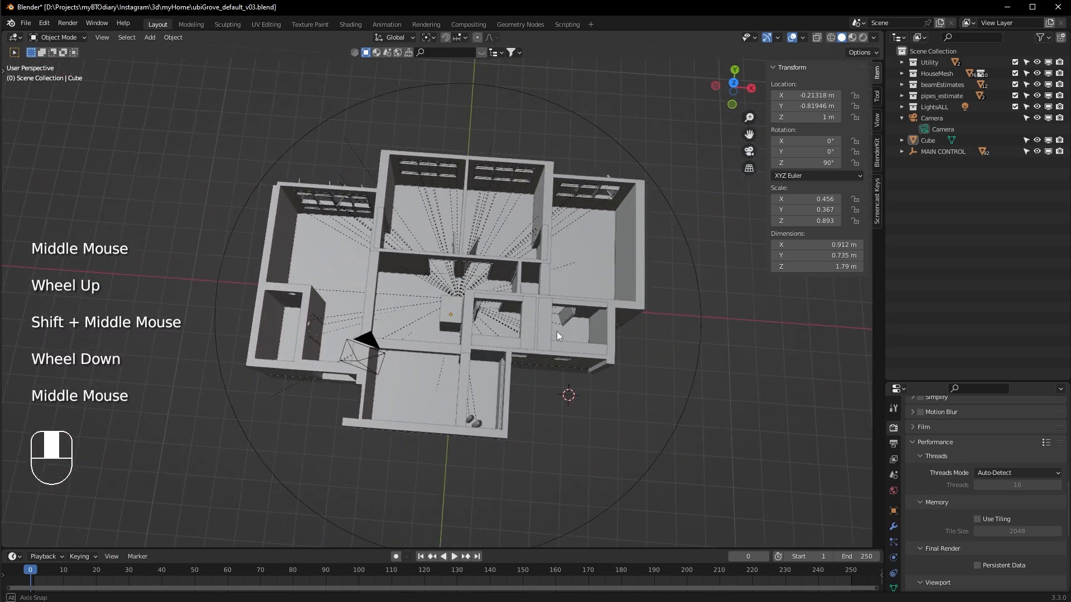
pyautogui.scroll(1, 493, 348)
# Step: Face the fridge cube at eye level and browse the BlenderKit model assets, closing and reopening the asset bar
pyautogui.click(454, 330)
pyautogui.moveTo(455, 331); pyautogui.dragTo(669, 354, button='middle')
pyautogui.click(403, 190)
pyautogui.scroll(2, 479, 372)
pyautogui.moveTo(386, 382); pyautogui.dragTo(471, 302, button='middle')
pyautogui.click(479, 53)
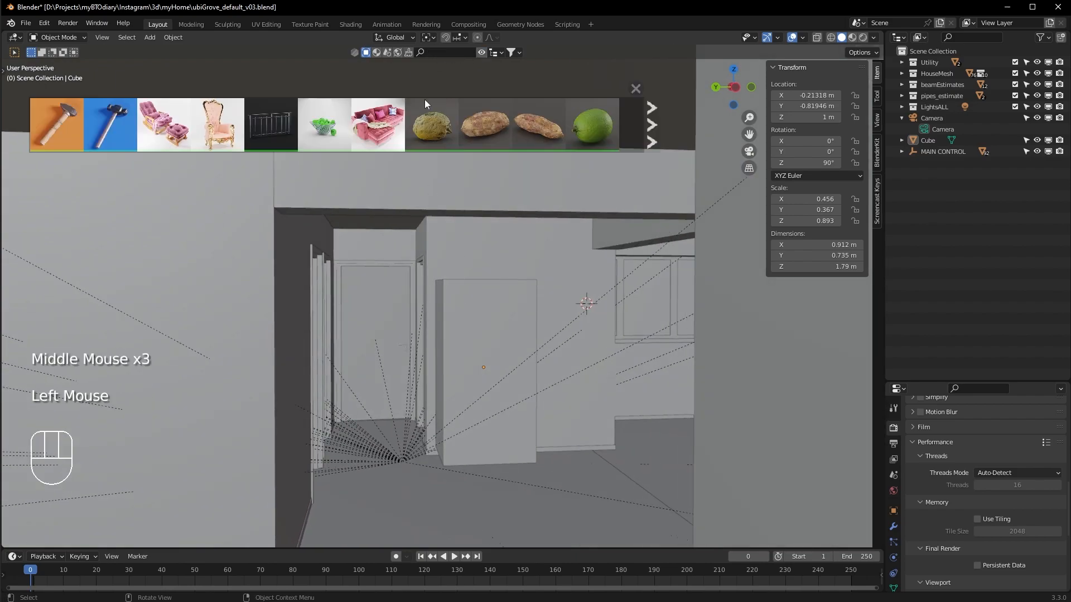
pyautogui.scroll(-1, 404, 145)
pyautogui.scroll(-3, 405, 145)
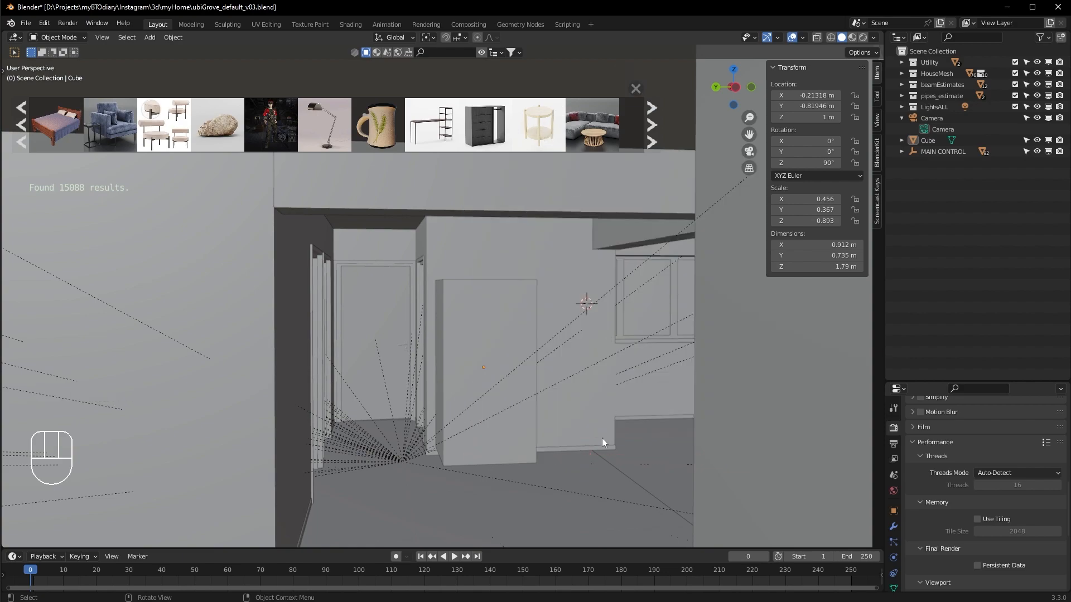
pyautogui.click(636, 88)
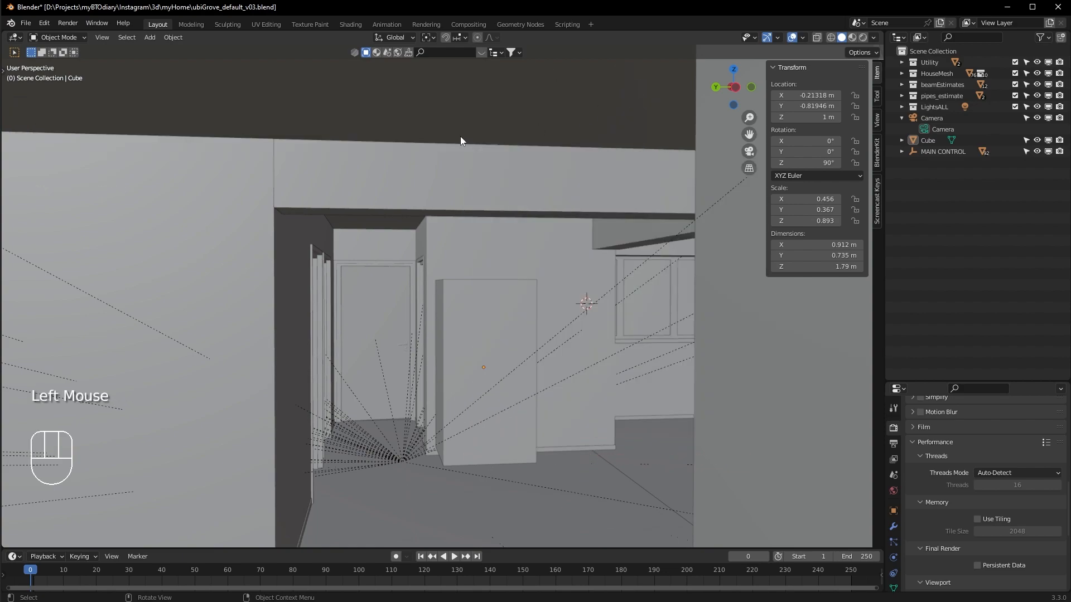
pyautogui.doubleClick(487, 50)
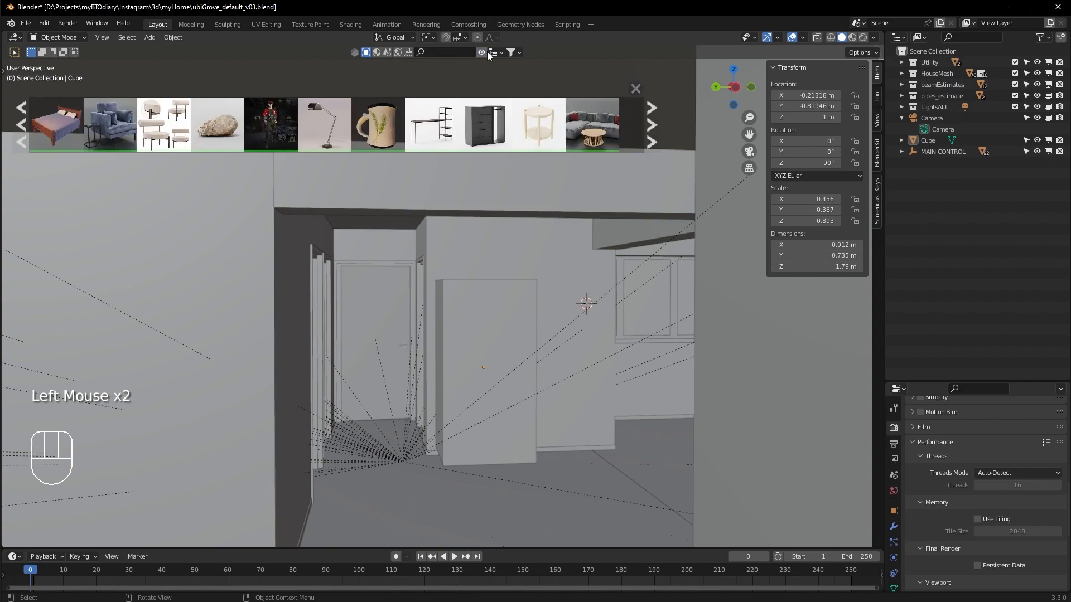
# Step: Search the BlenderKit models for "fridge" and preview the Fridge midea model
pyautogui.click(452, 53)
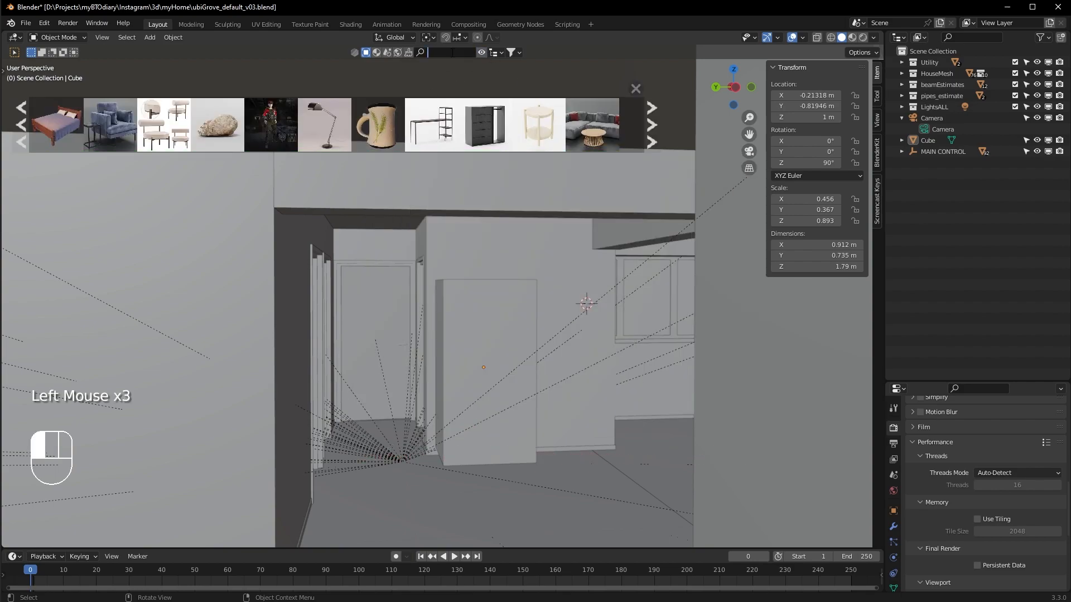
pyautogui.write('fridge')
pyautogui.press('Return')
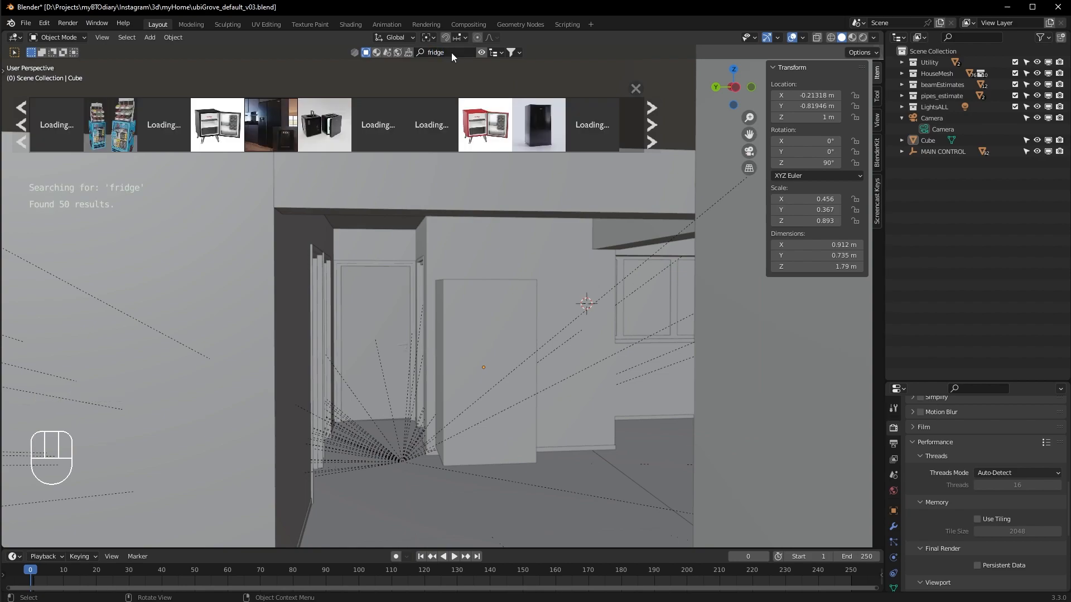
pyautogui.moveTo(546, 139)
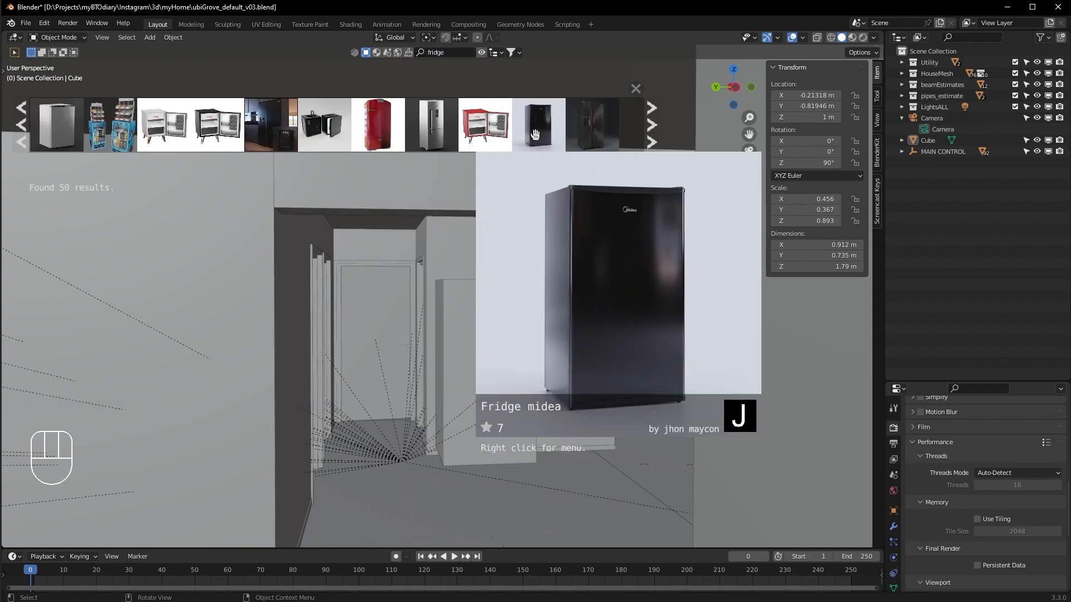
# Step: Preview the Fridge - Samsung RS50N3913BC model among the BlenderKit results and select the fridge cube for comparison
pyautogui.scroll(-2, 546, 138)
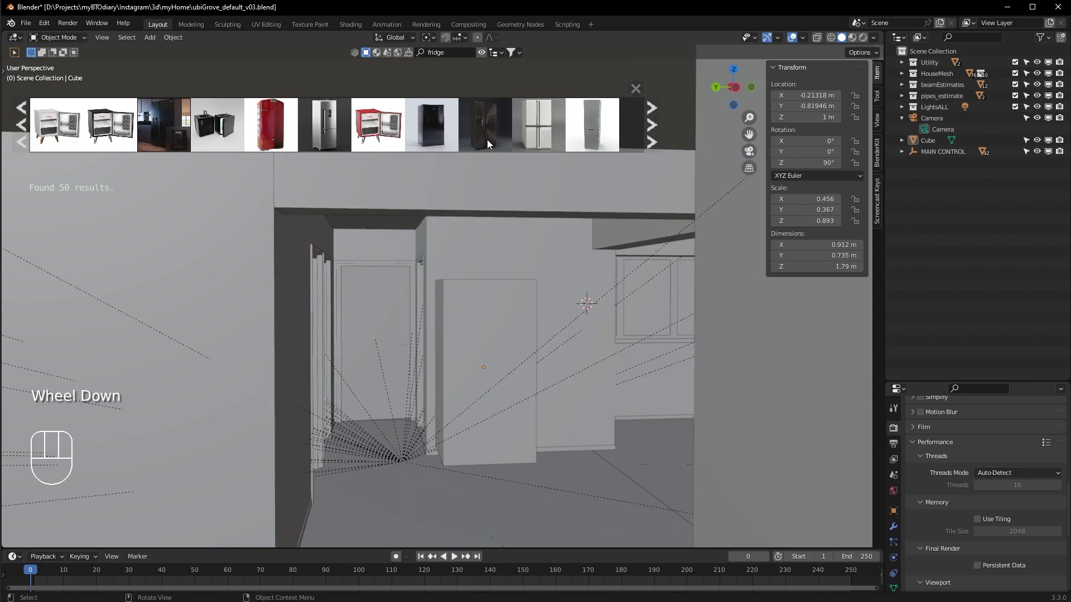
pyautogui.moveTo(492, 140)
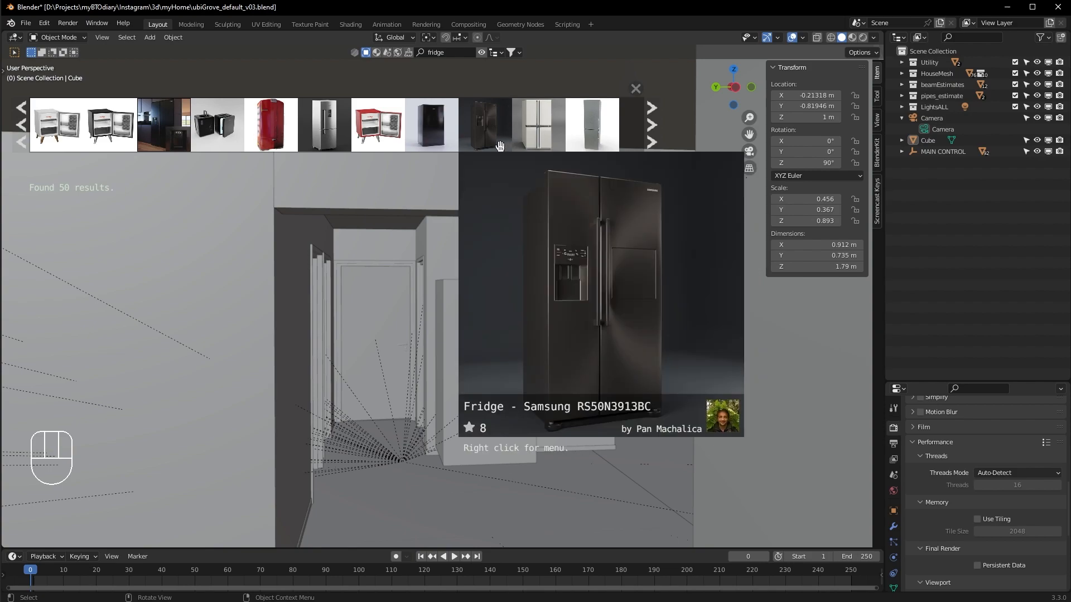
pyautogui.click(489, 334)
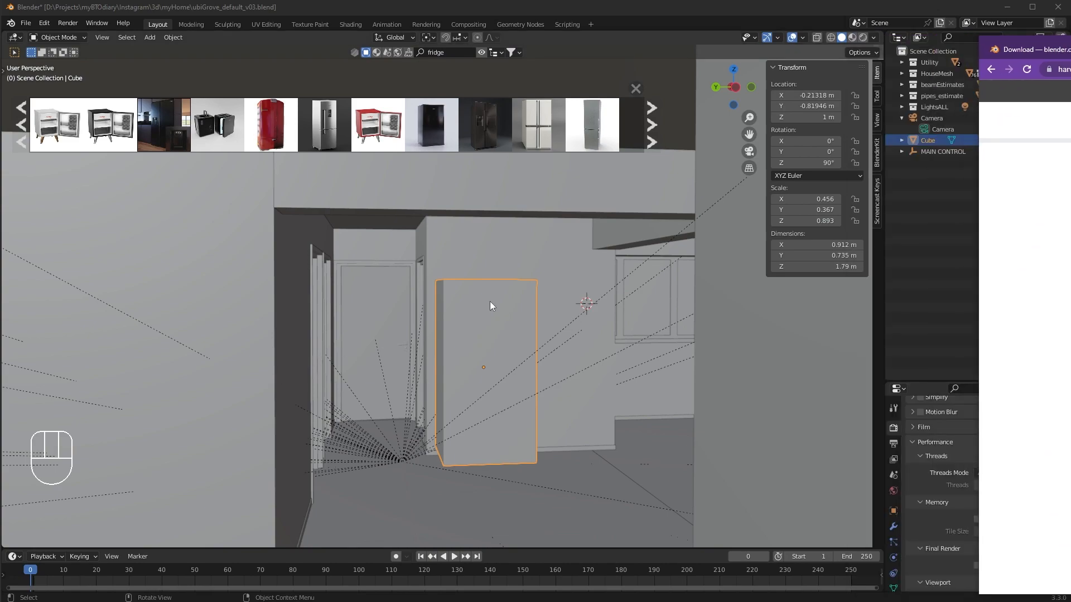
# Step: Close the BlenderKit asset bar and deselect the fridge cube
pyautogui.moveTo(573, 319); pyautogui.dragTo(537, 383, button='middle')
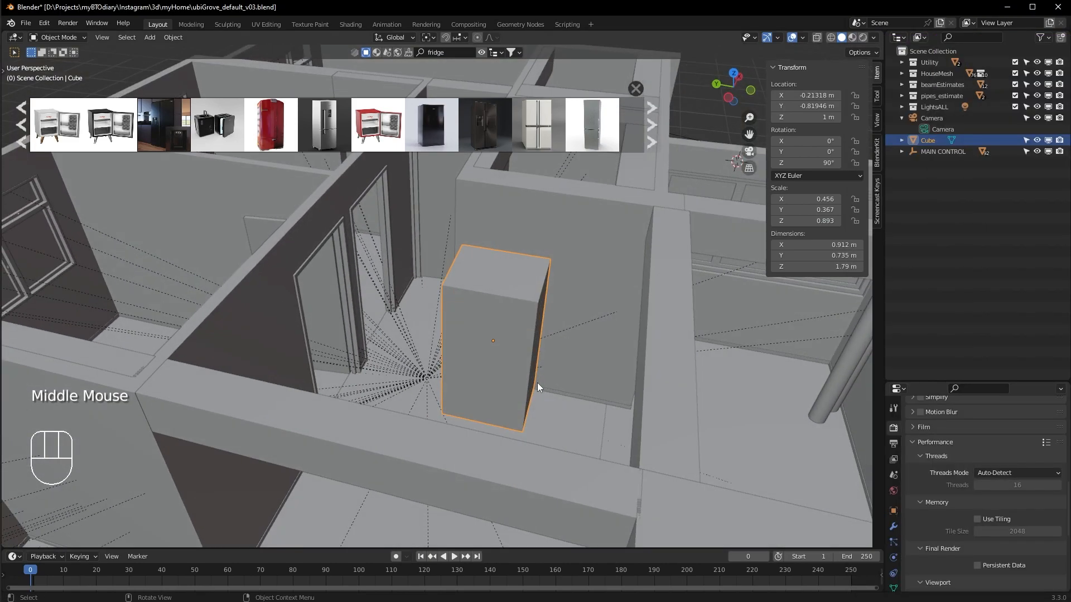
pyautogui.scroll(-2, 536, 381)
pyautogui.click(636, 88)
pyautogui.click(696, 184)
# Step: Examine the whole apartment model from above and from the outside, including the windowed facade and the room layout
pyautogui.moveTo(696, 184); pyautogui.dragTo(552, 345, button='middle')
pyautogui.scroll(3, 495, 374)
pyautogui.scroll(-2, 470, 377)
pyautogui.scroll(1, 391, 360)
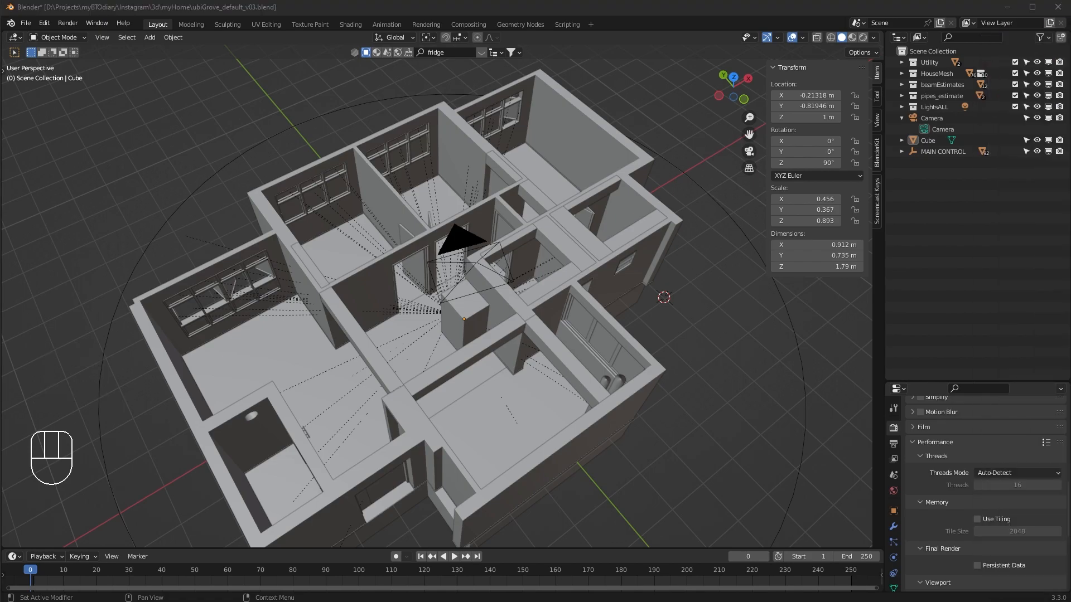
pyautogui.moveTo(592, 329); pyautogui.dragTo(583, 370, button='middle')
pyautogui.scroll(1, 475, 393)
pyautogui.moveTo(475, 394); pyautogui.dragTo(618, 328, button='middle')
pyautogui.scroll(-2, 595, 373)
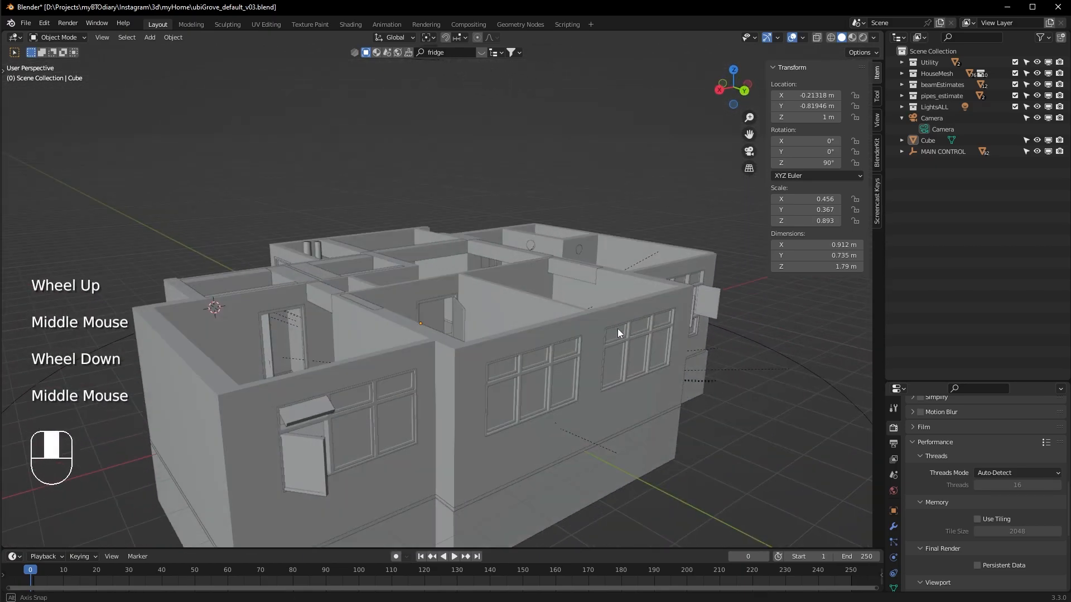
pyautogui.scroll(2, 585, 320)
pyautogui.moveTo(547, 313); pyautogui.dragTo(348, 337, button='middle')
pyautogui.scroll(-2, 502, 293)
pyautogui.moveTo(503, 292); pyautogui.dragTo(641, 265, button='middle')
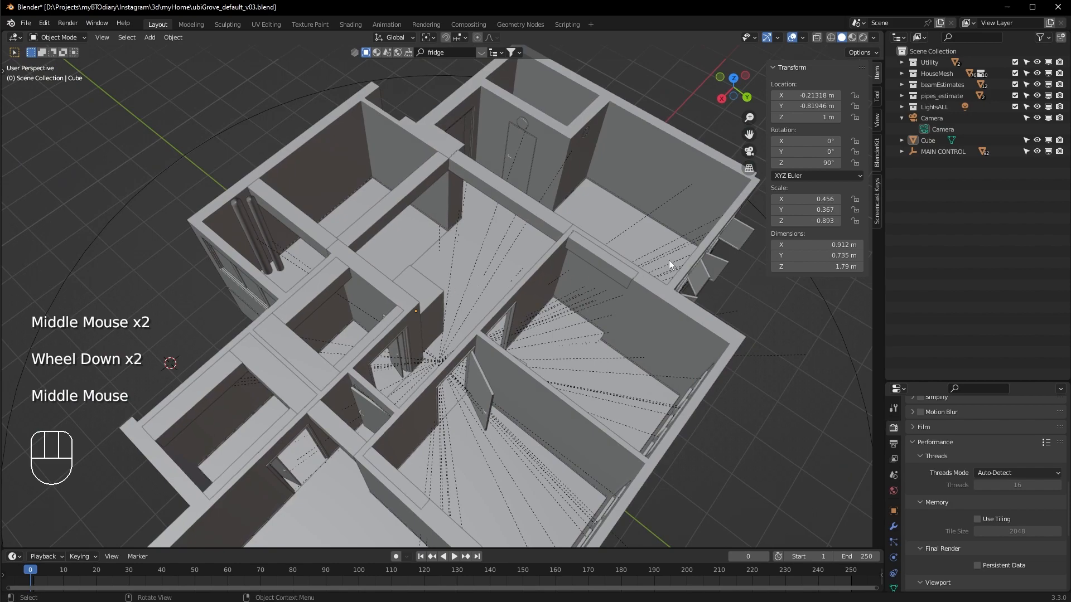